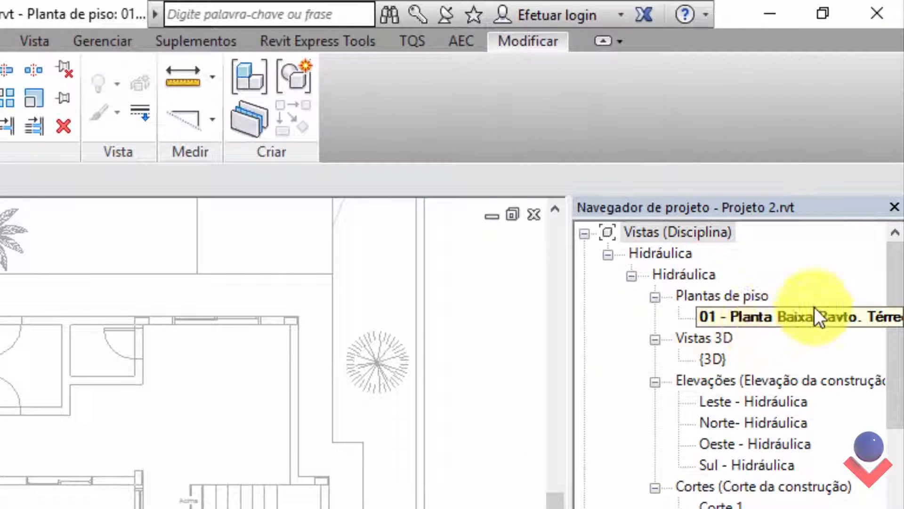
- Locate the Materiais hidráulicos category in the project families and examine both types of the Aquecedor de água a gás - VIPTEC family
left_click_drag(892, 263, 895, 424)
mouse_move(903, 190)
left_mouse_down()
mouse_move(902, 306)
mouse_move(895, 305)
left_mouse_up()
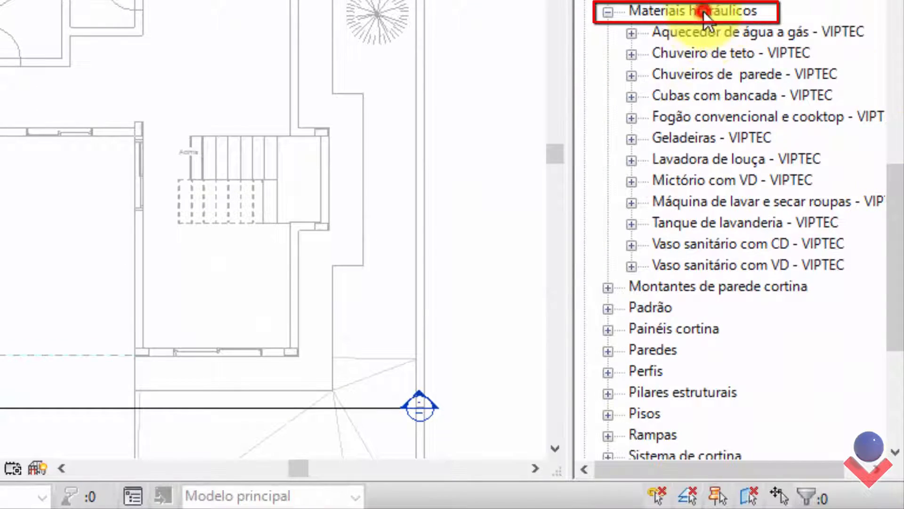
left_click(703, 11)
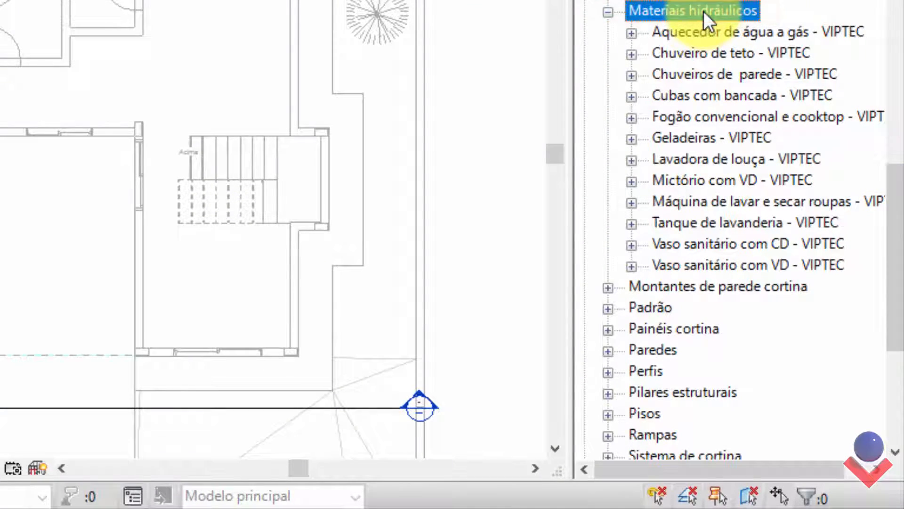
left_click(630, 34)
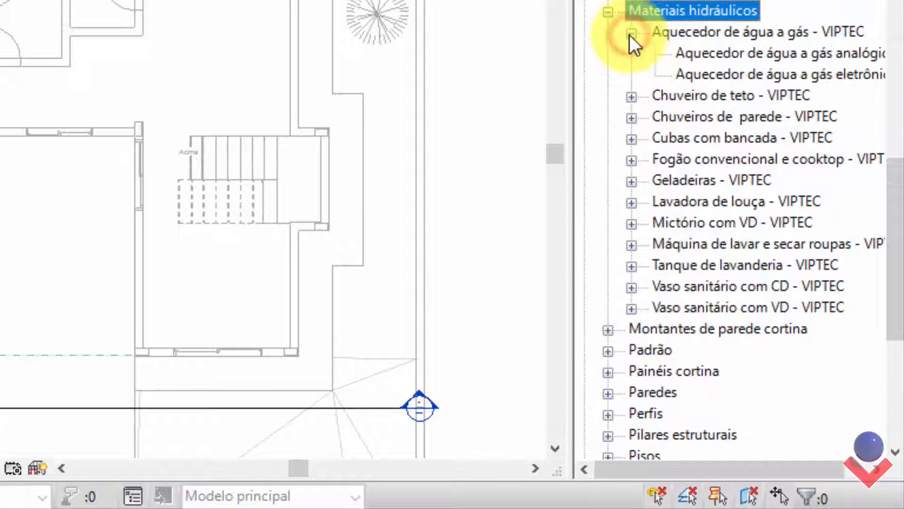
left_click(691, 53)
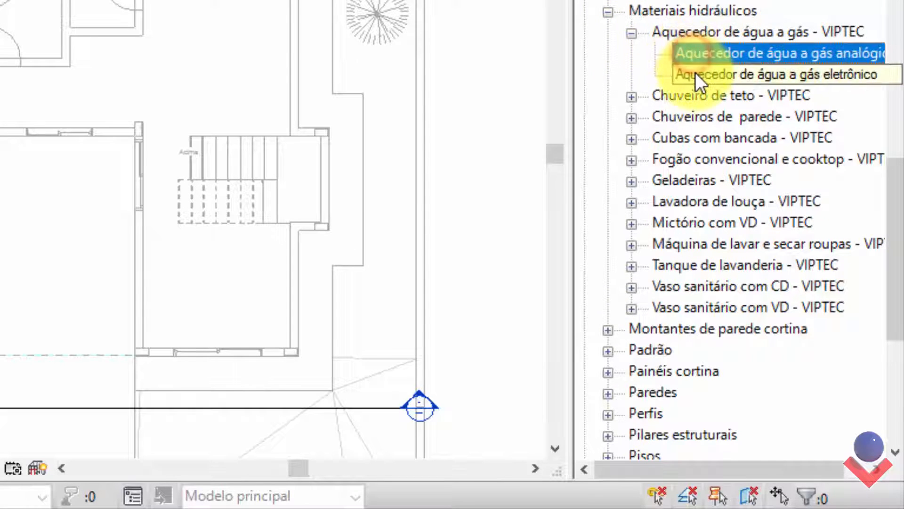
left_click(695, 74)
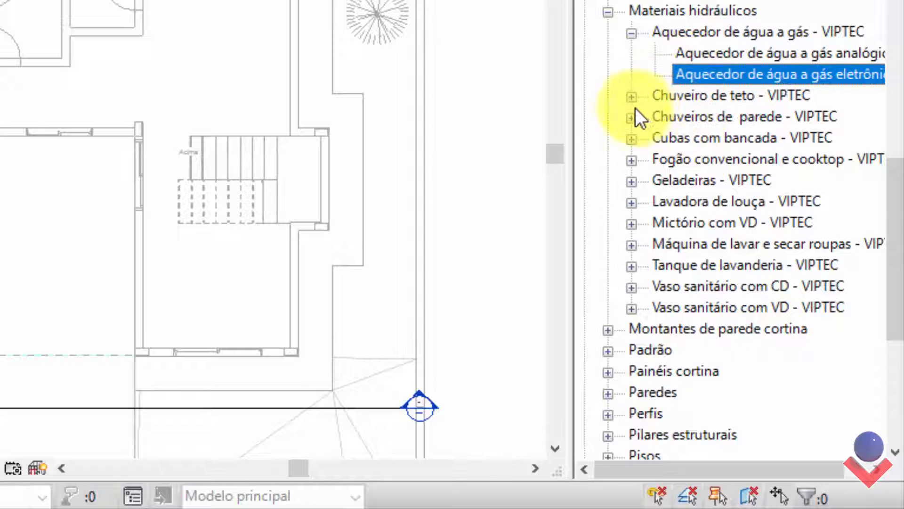
- Examine the types offered by the Chuveiro de teto - VIPTEC and Chuveiros de parede - VIPTEC shower families
left_click(631, 96)
left_click(700, 114)
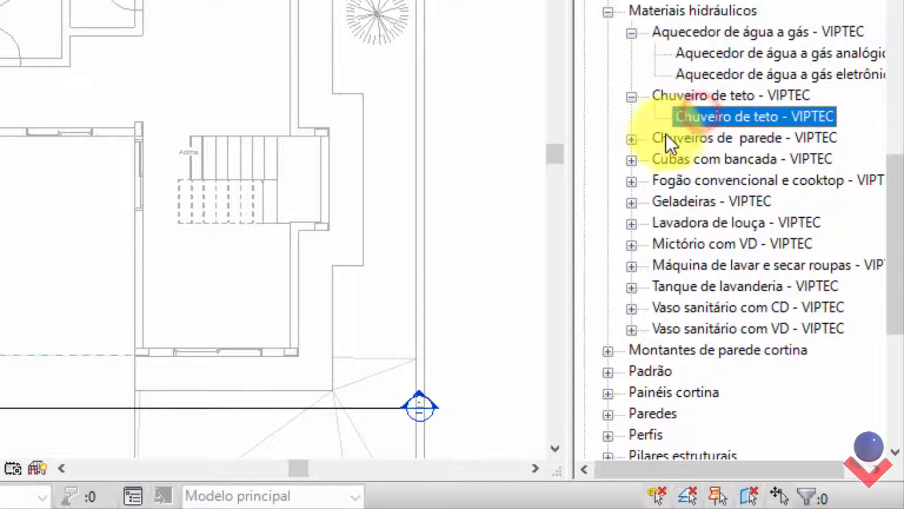
left_click(631, 139)
left_click(690, 158)
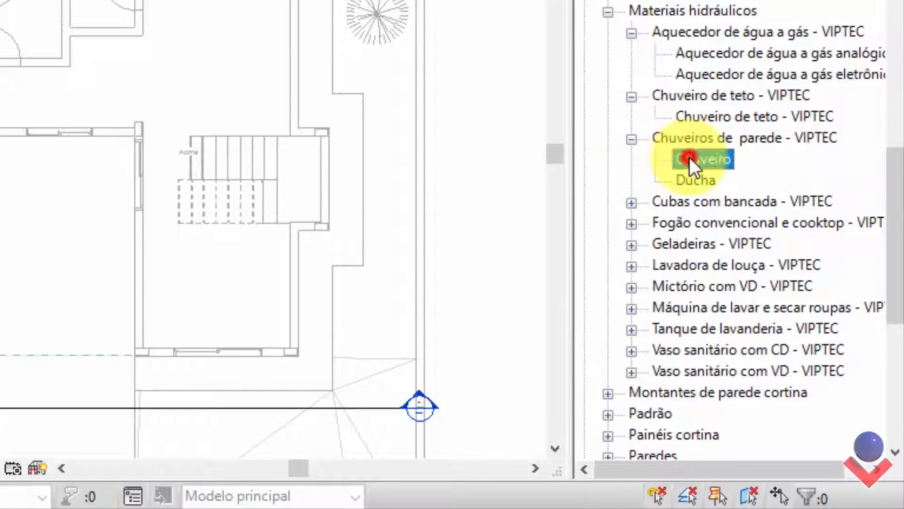
left_click(700, 180)
- Examine the circular and rectangular Lavatório and Pia types in the Cubas com bancada - VIPTEC family
left_click(631, 203)
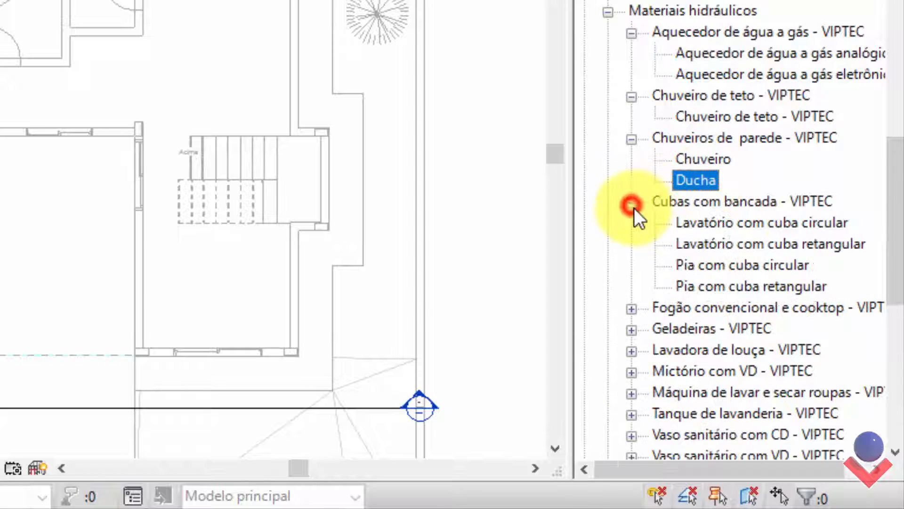
left_click(701, 223)
left_click(708, 244)
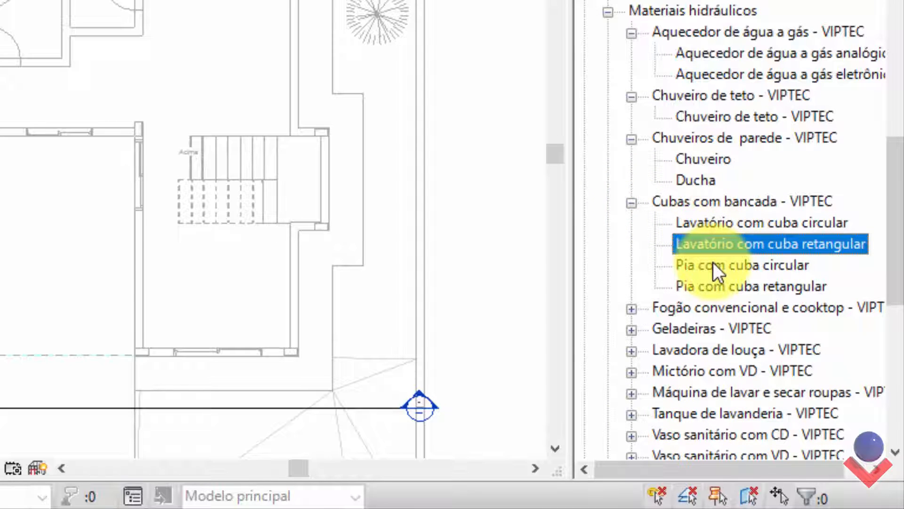
left_click(712, 264)
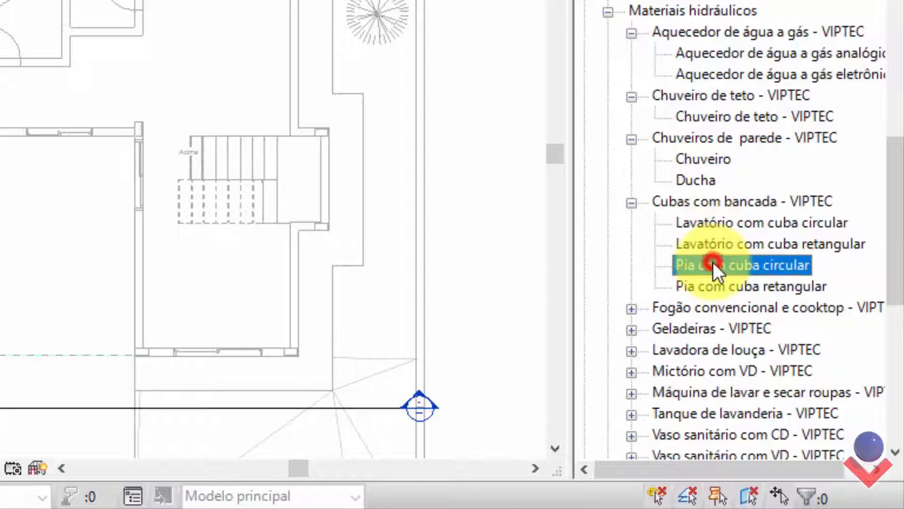
left_click(711, 285)
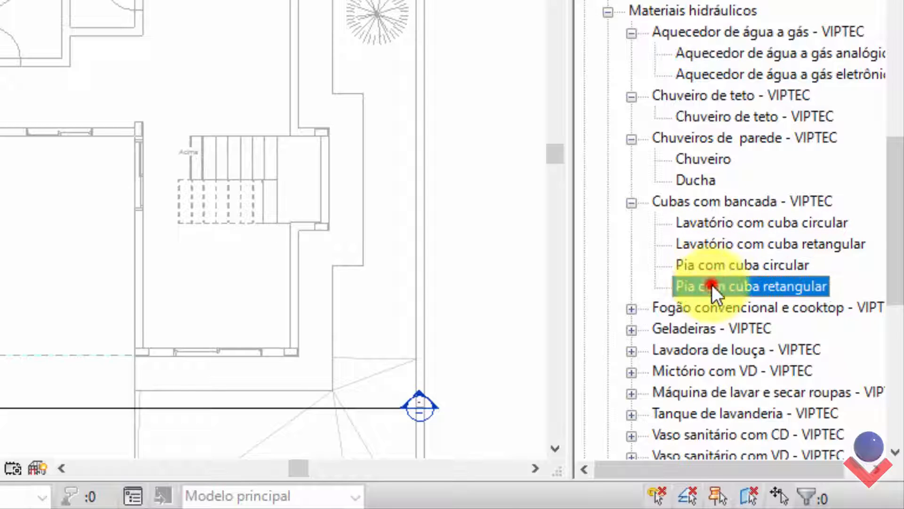
- Examine the cooktop and stove types in the Fogão convencional e cooktop - VIPTEC family
left_click(631, 311)
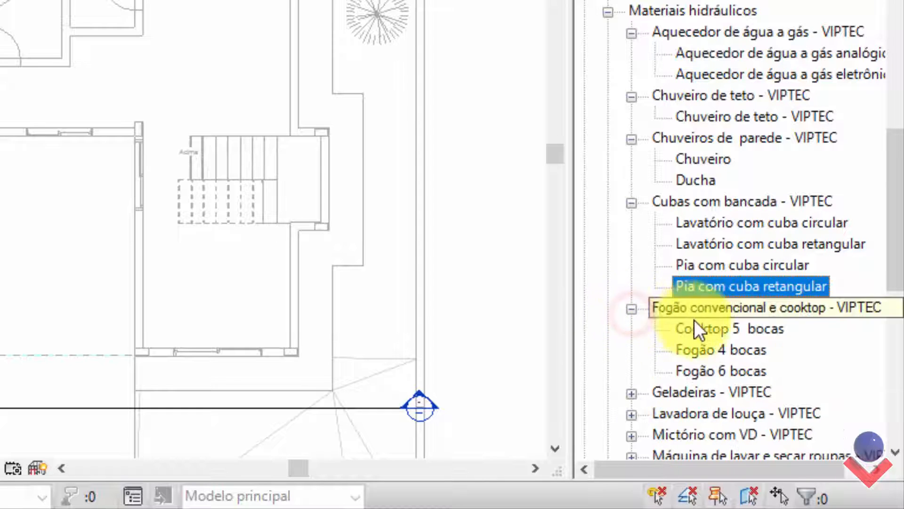
left_click(705, 325)
left_click(718, 349)
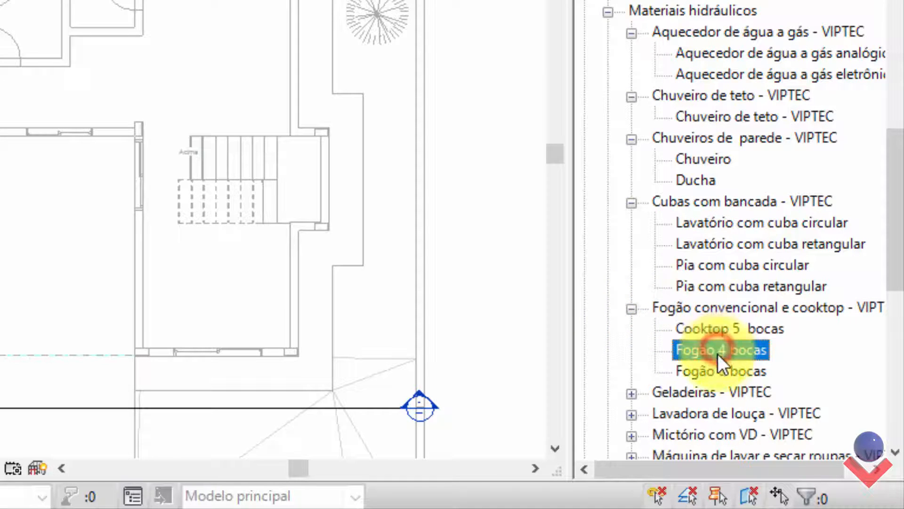
left_click(718, 372)
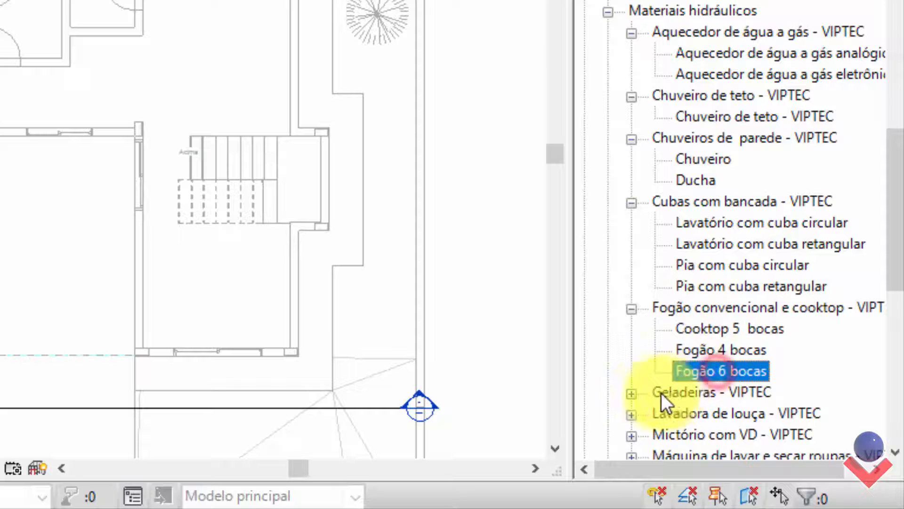
- Examine the one-door, two-door and duplex refrigerator types in the Geladeiras - VIPTEC family
left_click(631, 393)
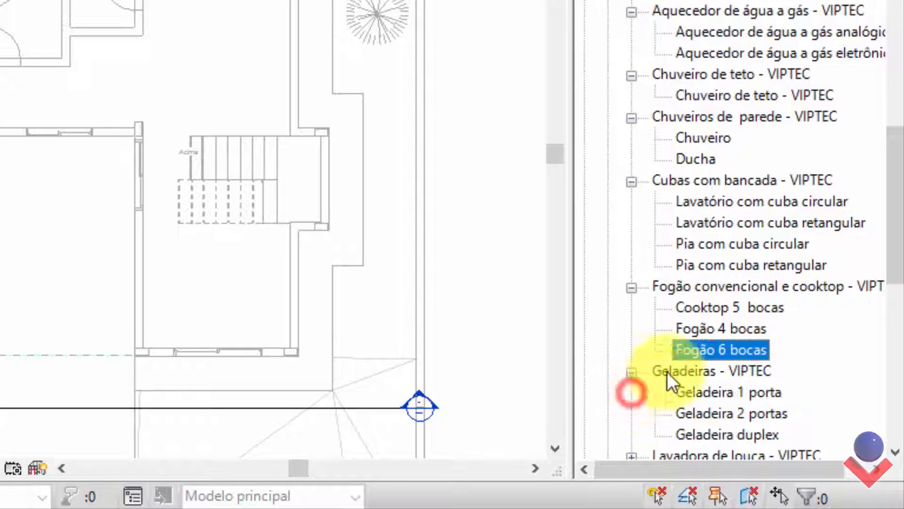
scroll(693, 363, "down", 3)
scroll(723, 352, "down", 2)
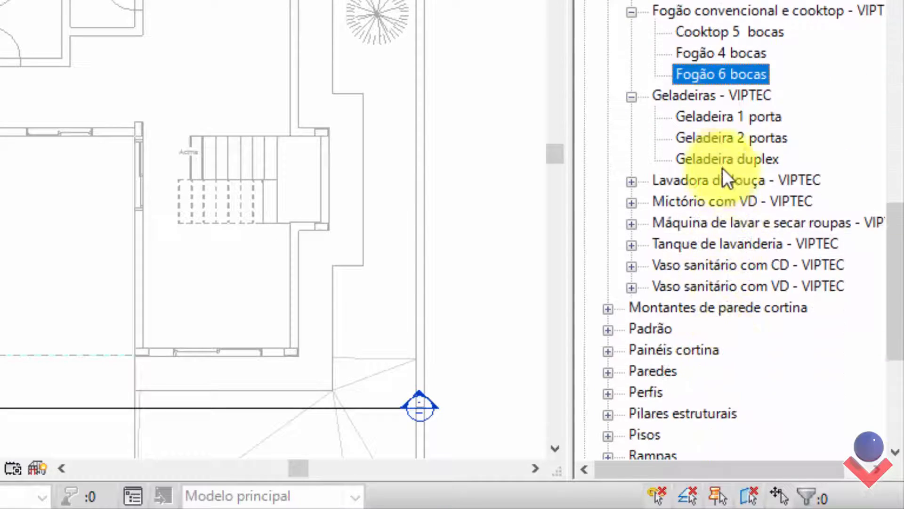
left_click(712, 118)
left_click(709, 139)
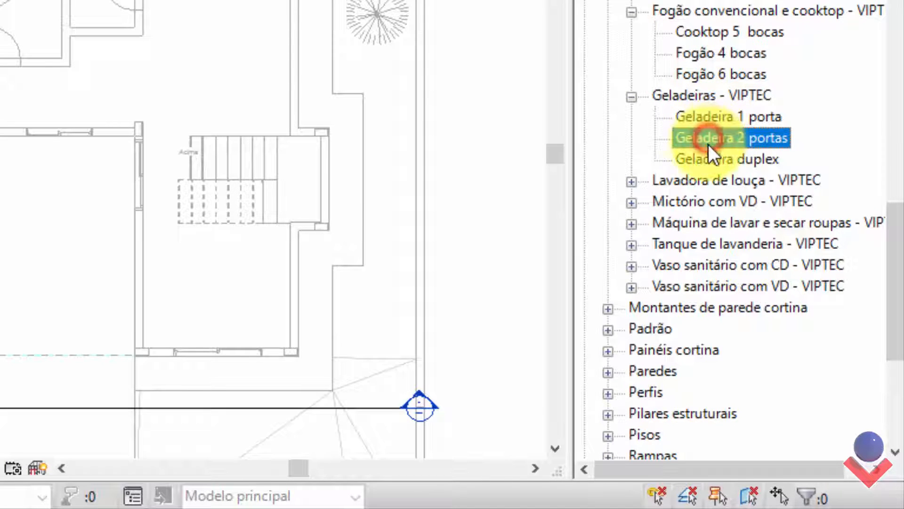
left_click(712, 158)
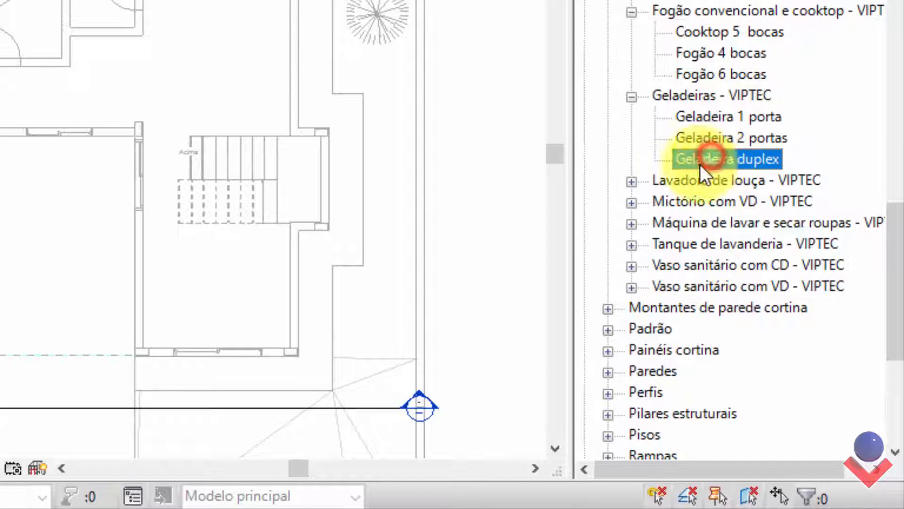
- Examine the types of the Lavadora de louça - VIPTEC and Mictório com VD - VIPTEC families
left_click(632, 182)
left_click(705, 202)
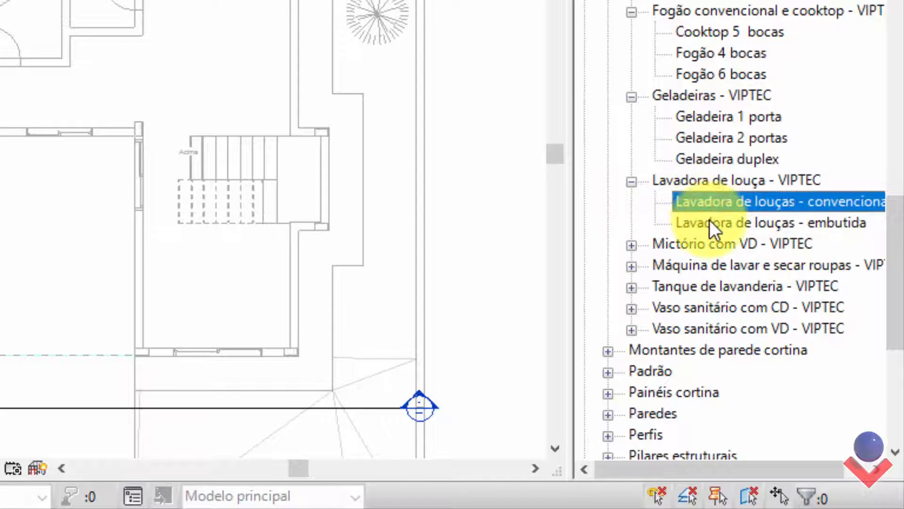
left_click(709, 221)
left_click(632, 245)
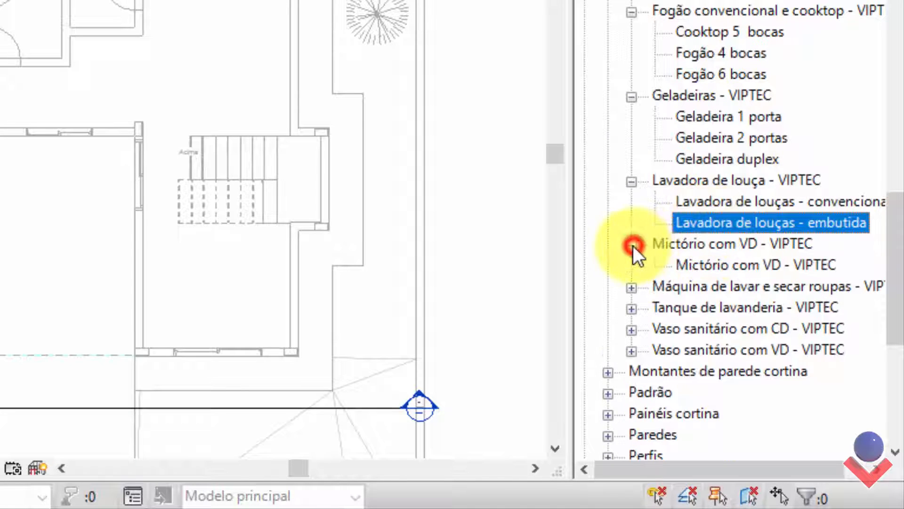
left_click(707, 268)
- Examine the types of the Máquina de lavar e secar roupas - VIPTEC and Tanque de lavanderia - VIPTEC families
left_click(632, 287)
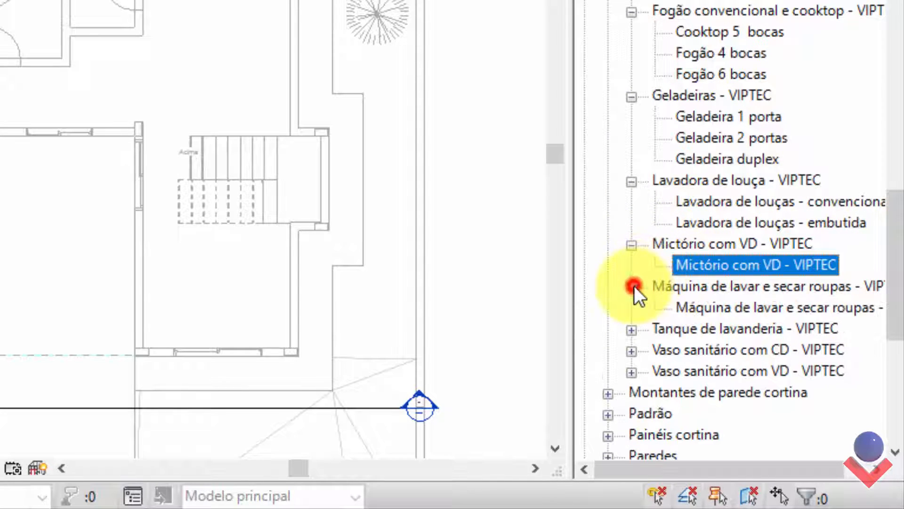
left_click(711, 303)
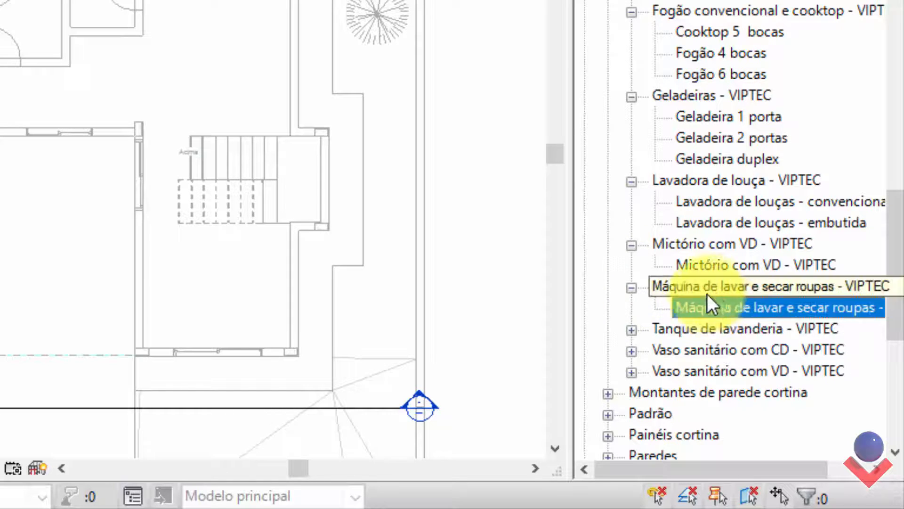
left_click(632, 331)
left_click(709, 352)
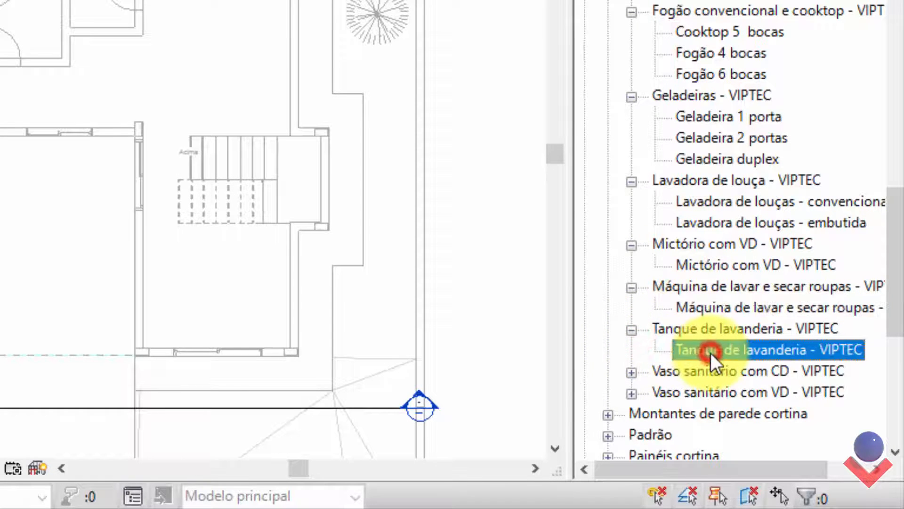
- Examine the toilet types in the Vaso sanitário com CD - VIPTEC and Vaso sanitário com VD - VIPTEC families
left_click(631, 372)
left_click(708, 392)
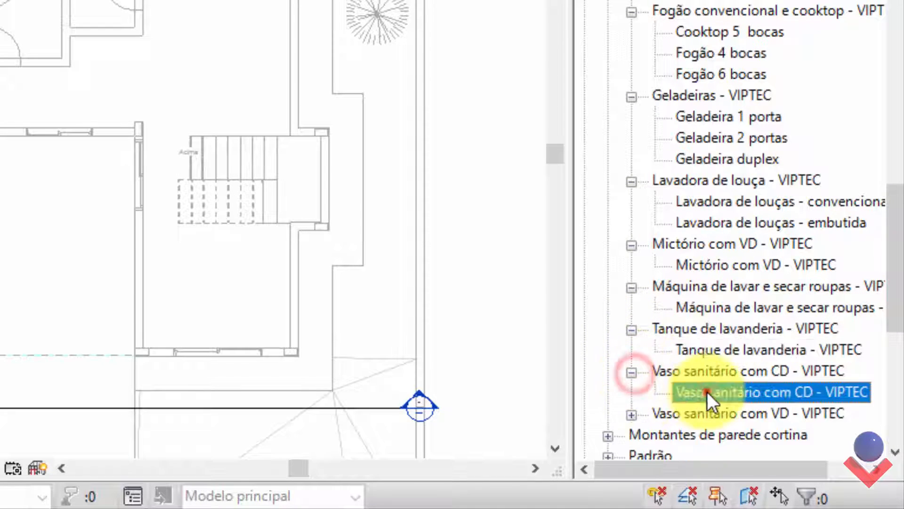
left_click(632, 414)
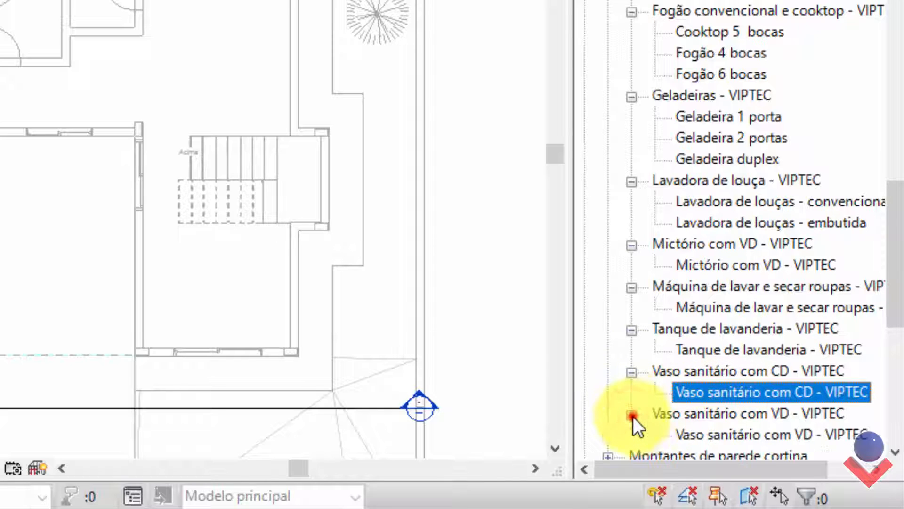
left_click(750, 433)
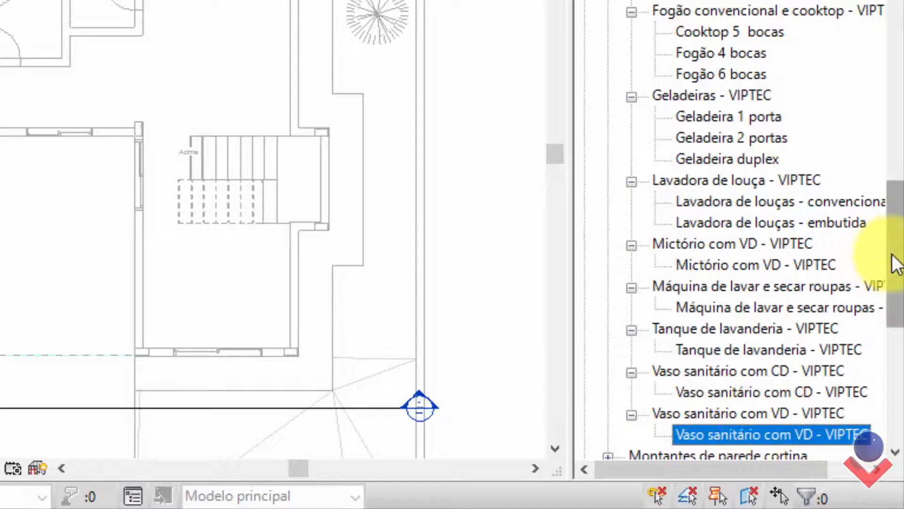
- Place an Aquecedor de água a gás analógico against the upper wall of the small room with two doors, right of its upper door
mouse_move(896, 256)
left_mouse_down()
mouse_move(897, 215)
mouse_move(900, 250)
left_mouse_up()
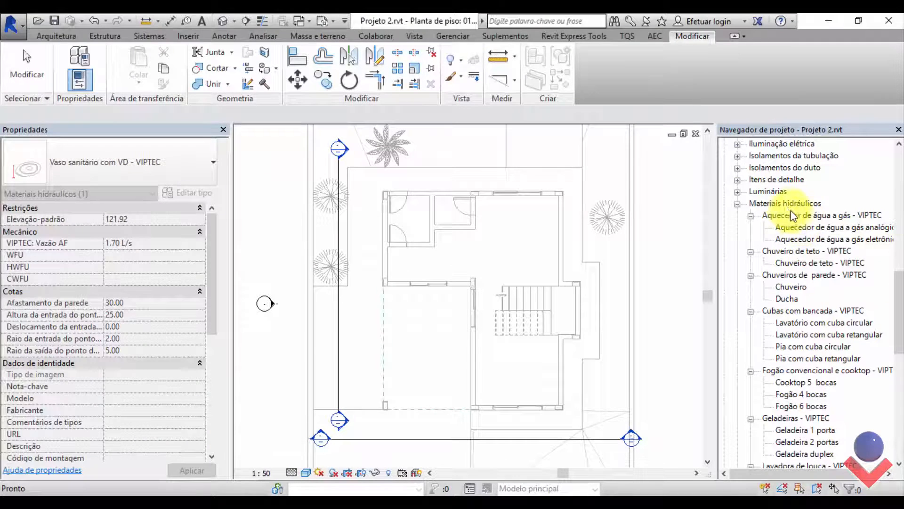
left_click(785, 203)
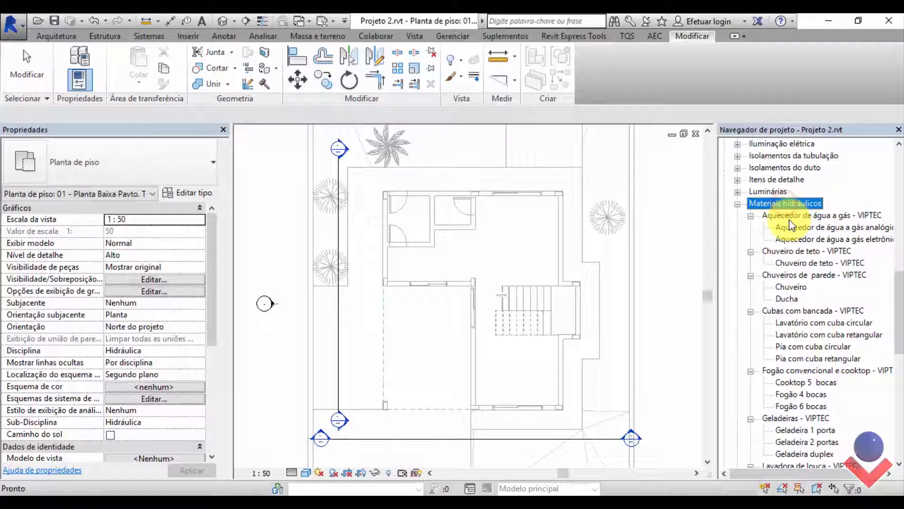
left_click(792, 227)
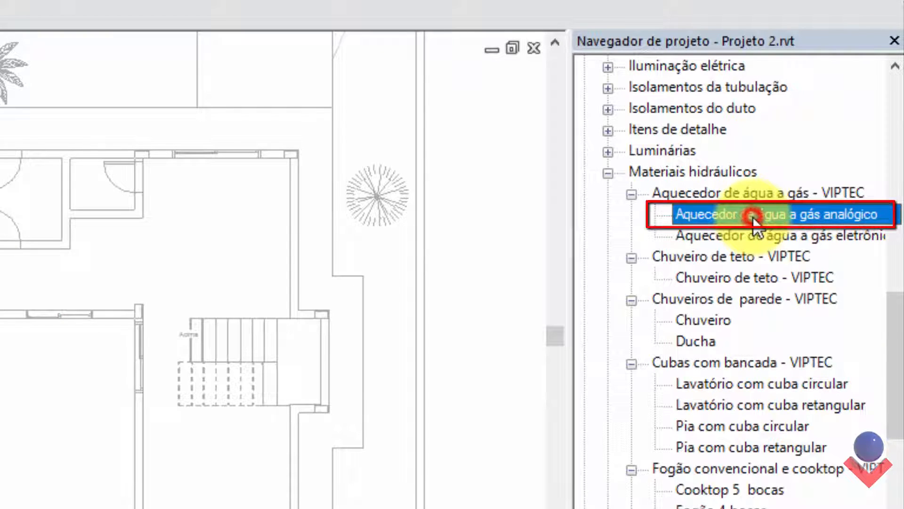
left_click(752, 218)
left_click_drag(35, 186, 26, 176)
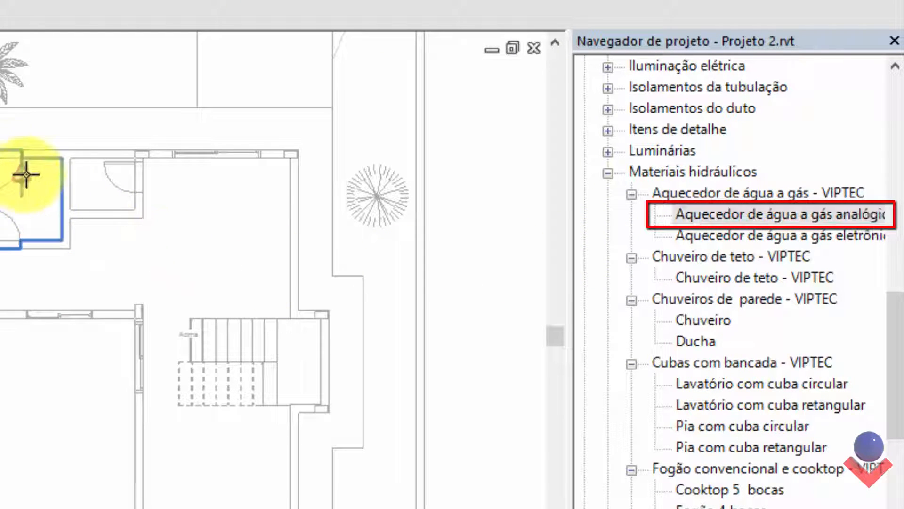
scroll(40, 155, "up", 4)
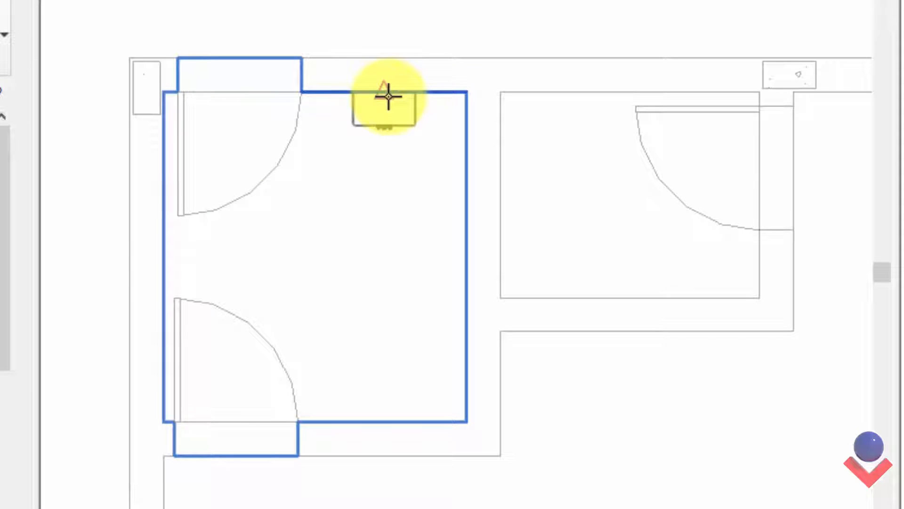
left_click(385, 96)
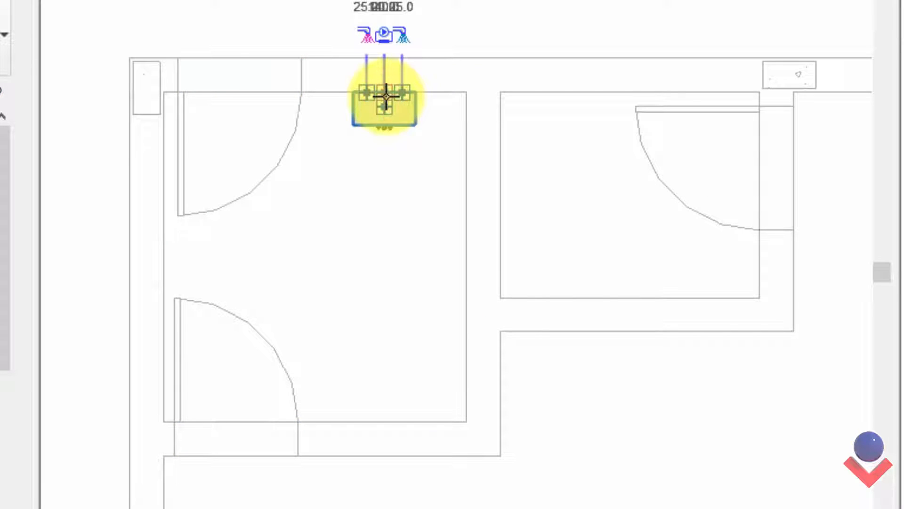
- End the heater placement, dismiss the save reminder without saving, and select the placed gas water heater
scroll(432, 63, "up", 3)
middle_click_drag(438, 28, 579, 165)
scroll(580, 165, "up", 2)
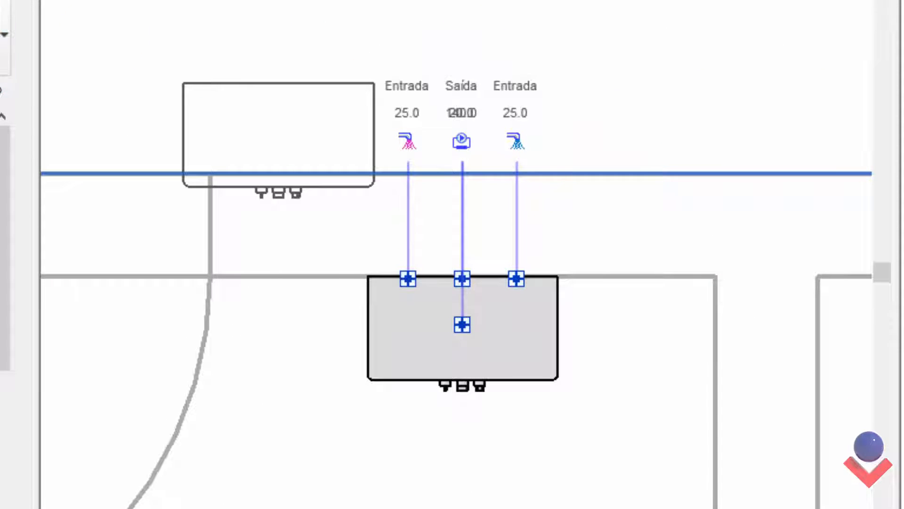
key("Escape")
left_click(567, 314)
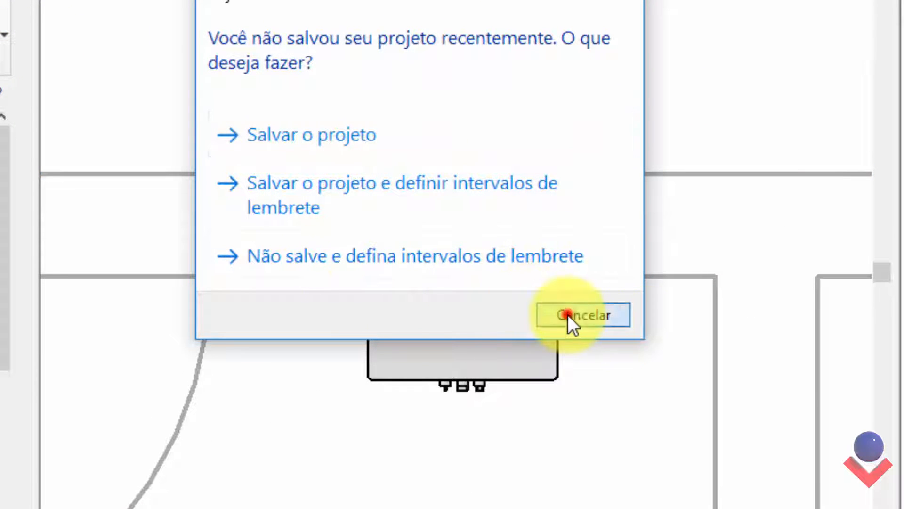
left_click(556, 315)
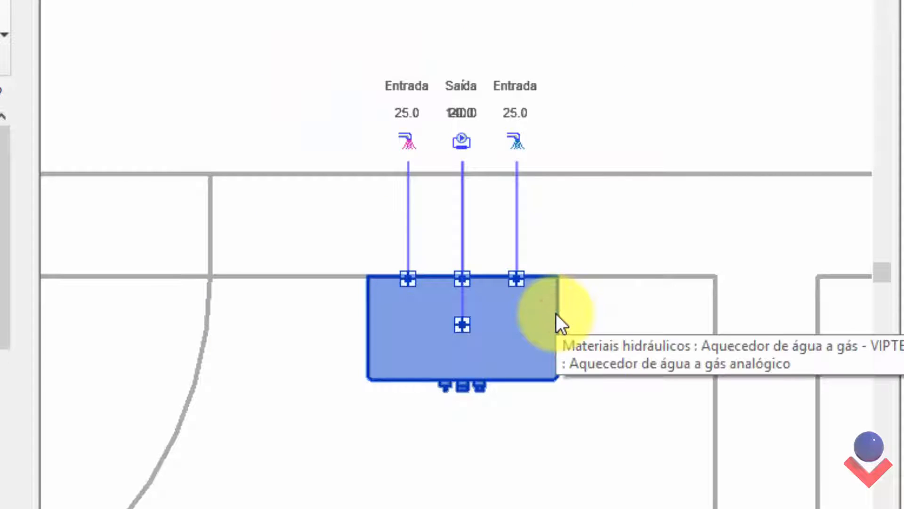
- Run an Água Fria-Quente/PPR - PN20 pipe from the heater's hot-water connector into the wall and drop it to a 50 cm offset
left_click(404, 138)
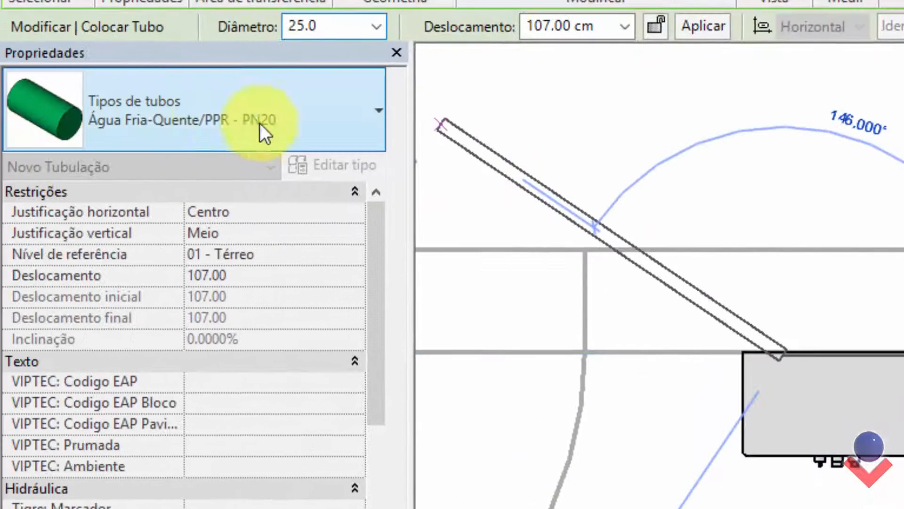
left_click(784, 304)
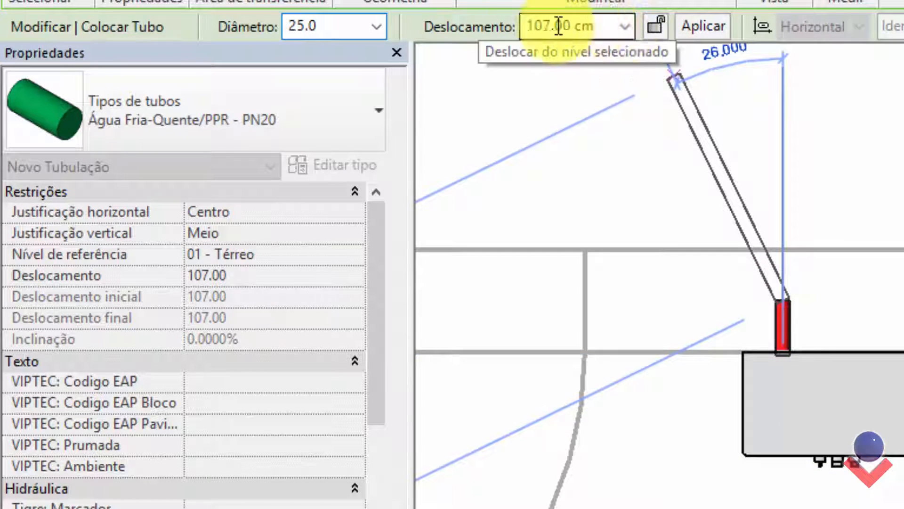
left_click_drag(607, 26, 544, 29)
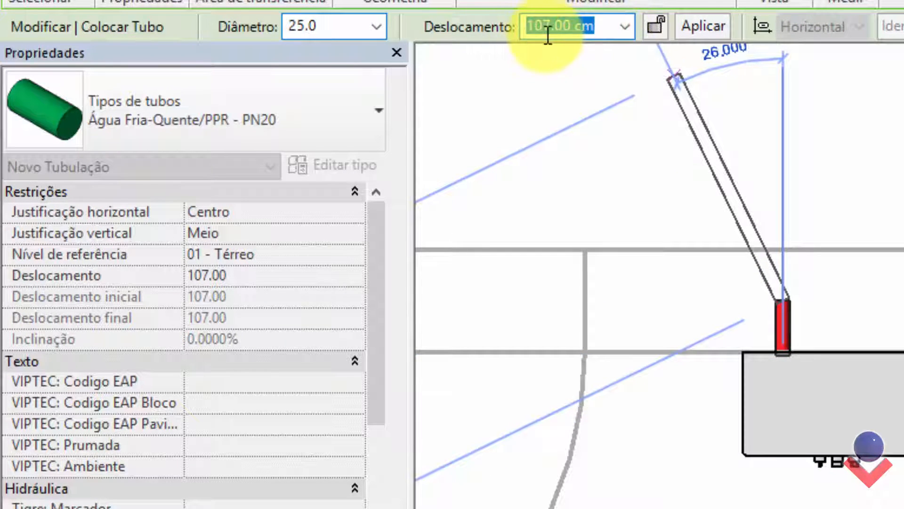
type("50")
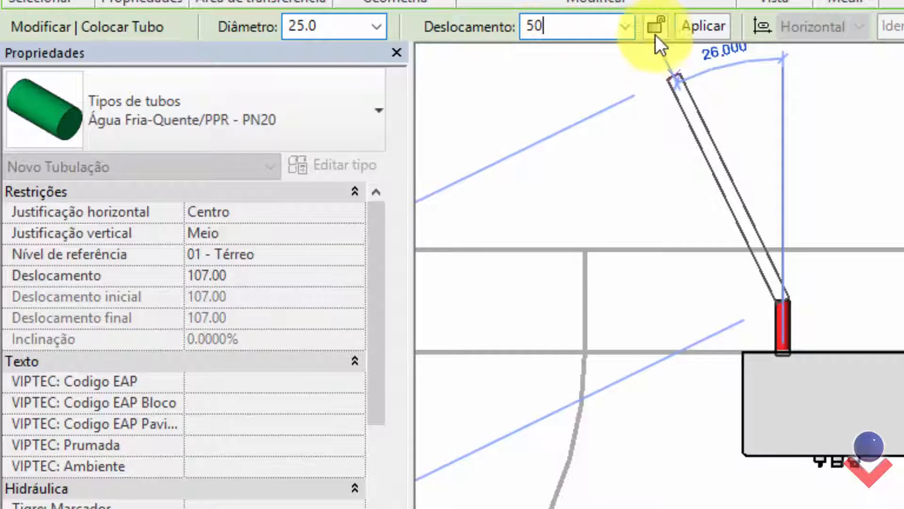
left_click(703, 24)
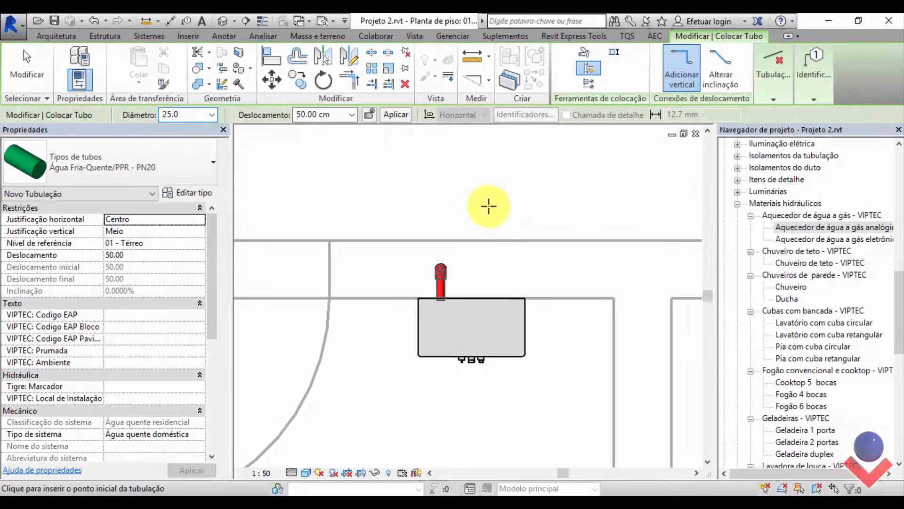
left_click(27, 70)
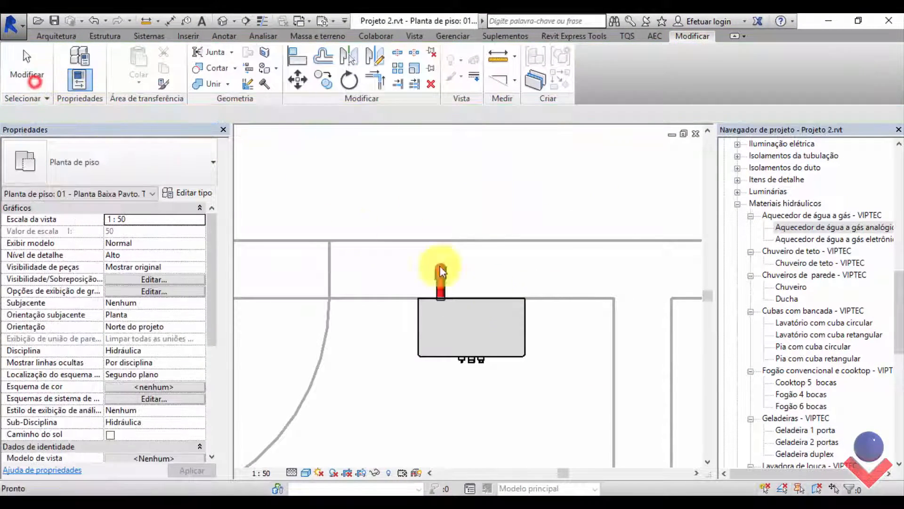
- Start a pipe from the heater's cold-water connector using the type Água Fria - PVC Marrom Soldável
left_click(524, 334)
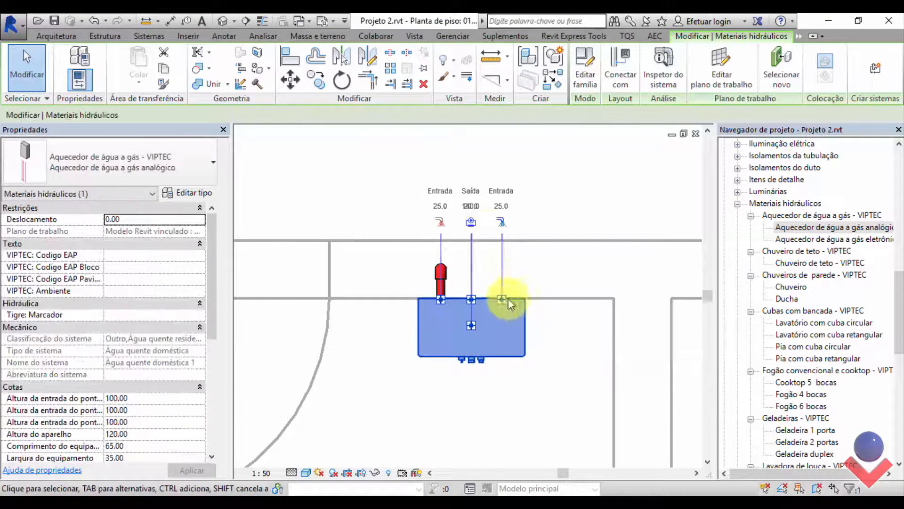
left_click(500, 222)
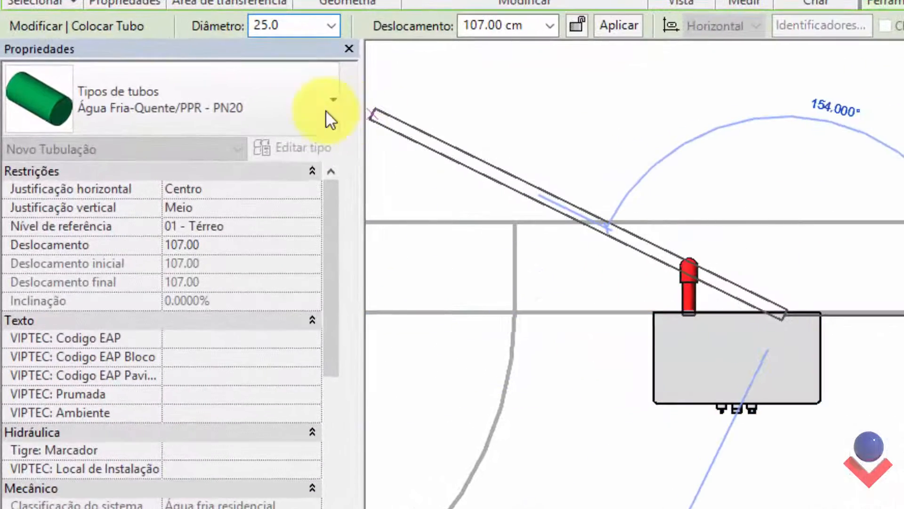
left_click(262, 136)
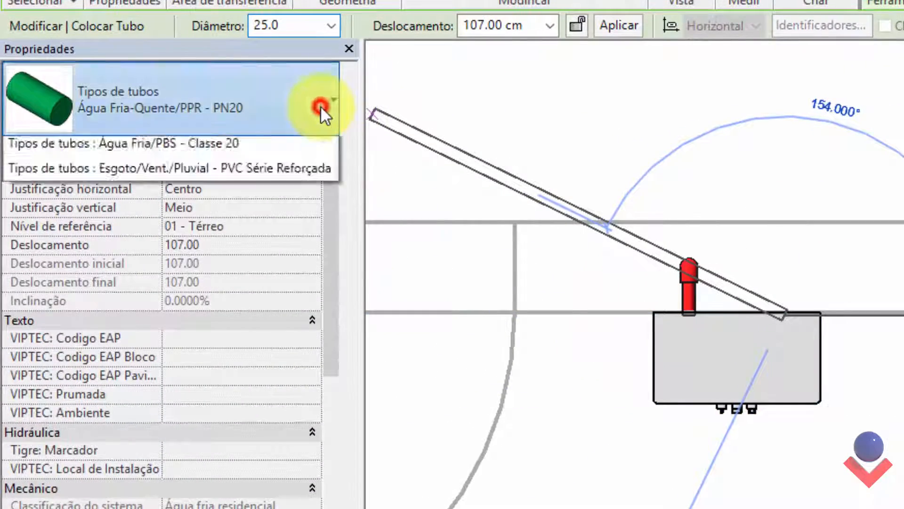
scroll(213, 216, "up", 2)
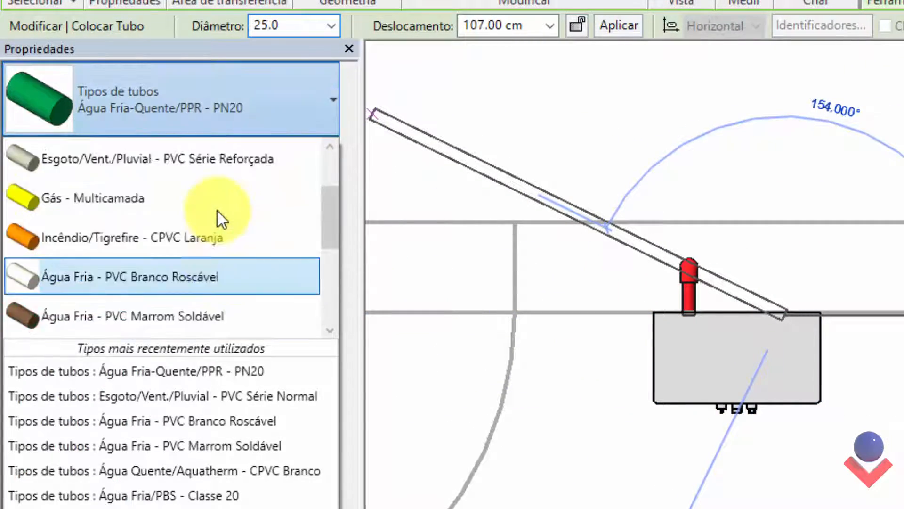
scroll(219, 213, "down", 1)
scroll(218, 212, "down", 1)
left_click(165, 225)
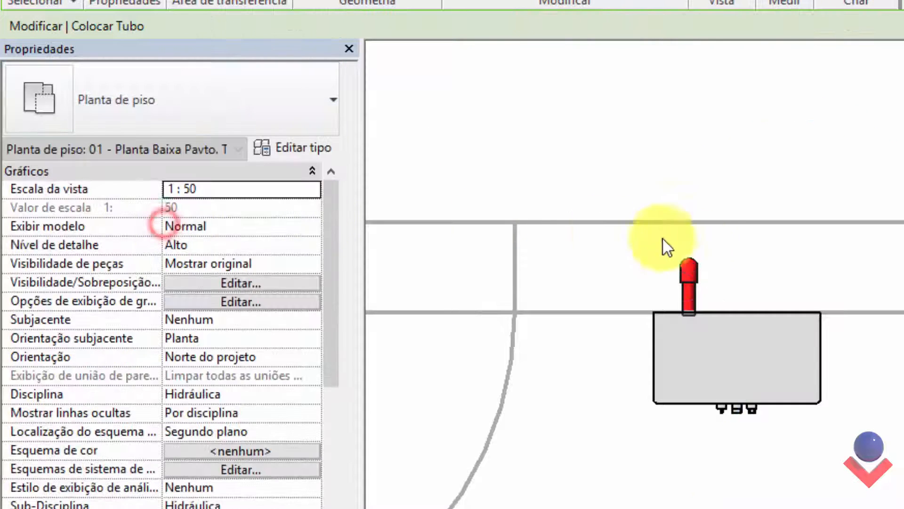
- Run the cold-water pipe straight into the wall, drop it to a 50 cm offset, and finish pipe placement
left_click(784, 272)
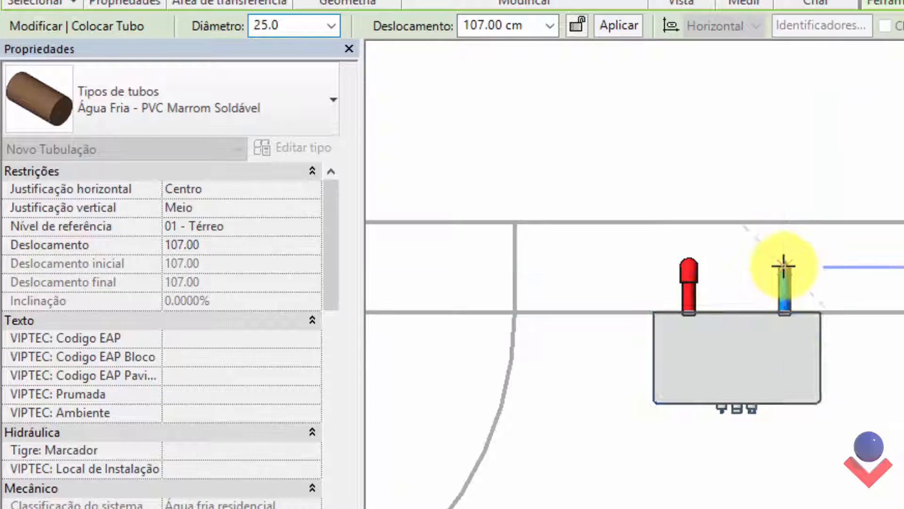
left_click(541, 26)
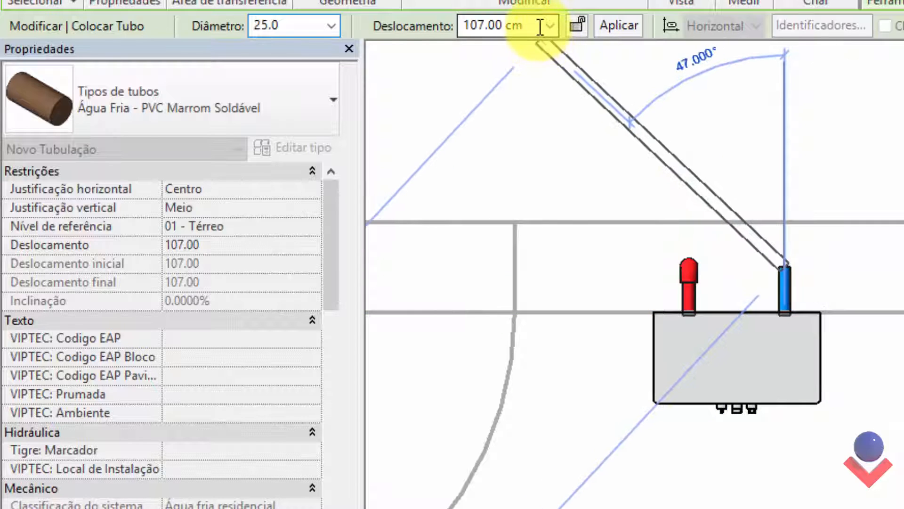
type("50")
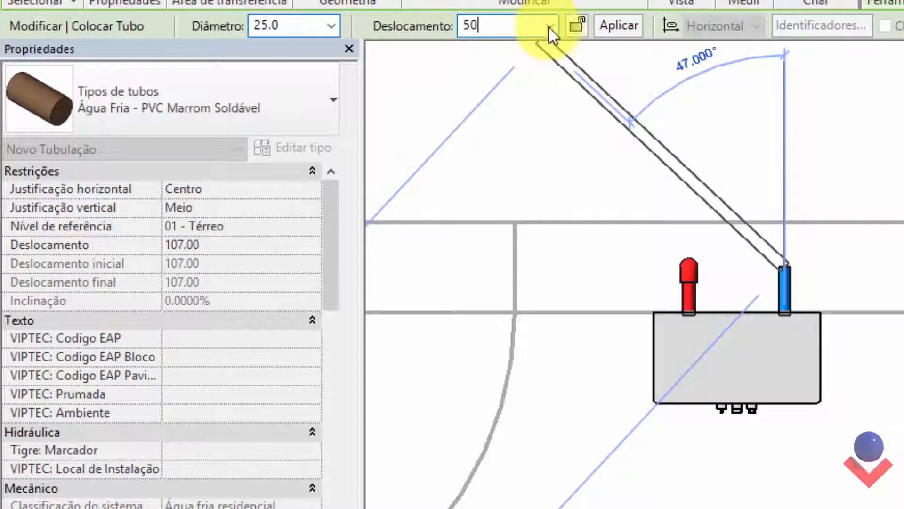
left_click(629, 27)
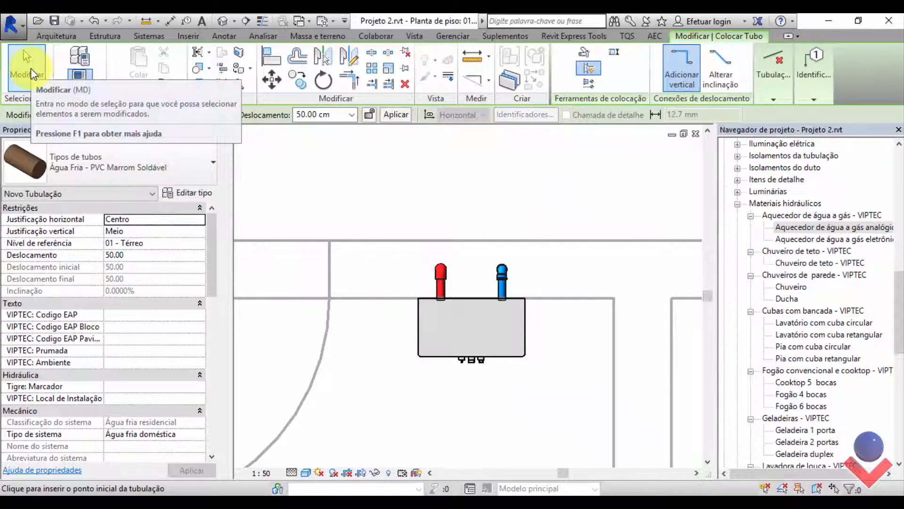
left_click(40, 79)
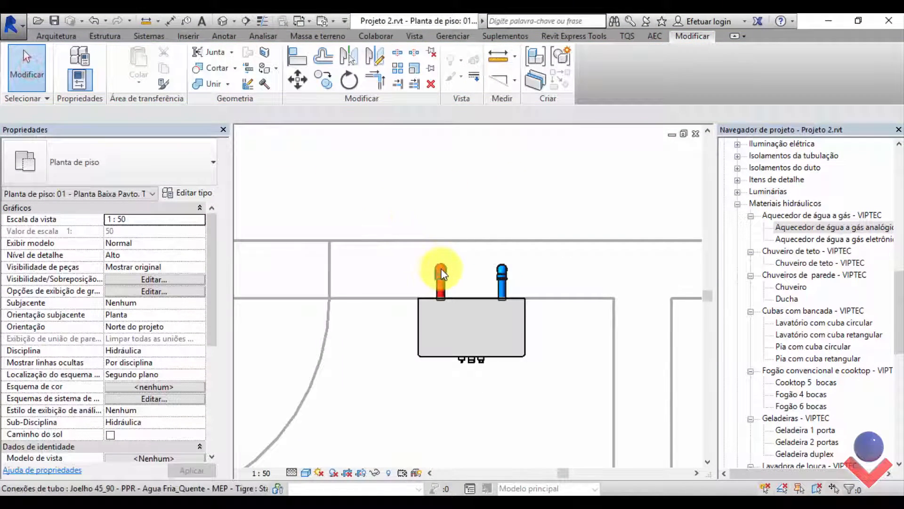
- Nudge the hot-water elbow toward the heater to shorten its pipe stub inside the wall
left_click(443, 273)
key("Down")
key("Down")
key("Down")
key("Down")
key("Down")
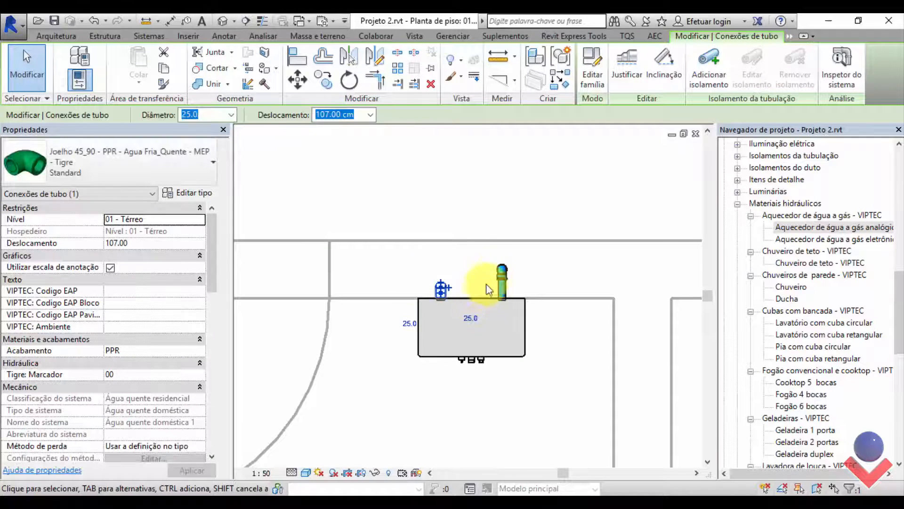
- Reselect the hot-water elbow and shift it slightly back away from the heater
left_click(502, 266)
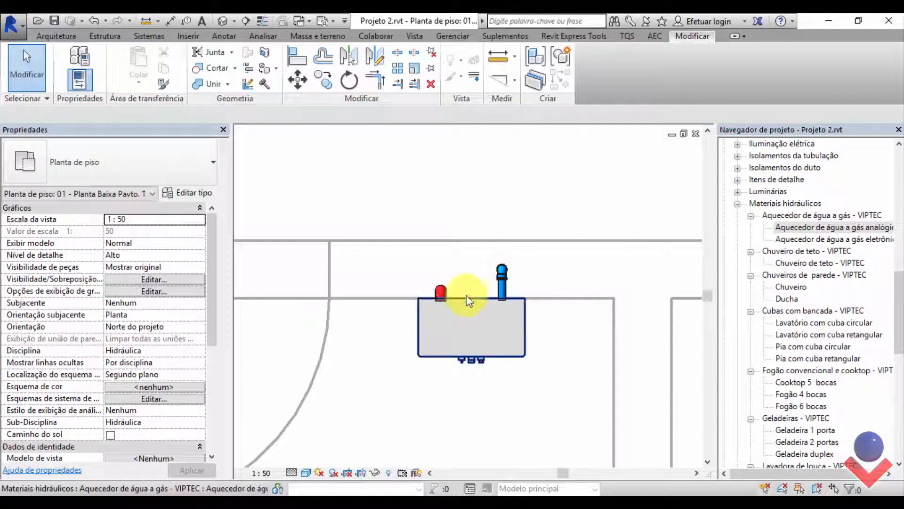
left_click(443, 289)
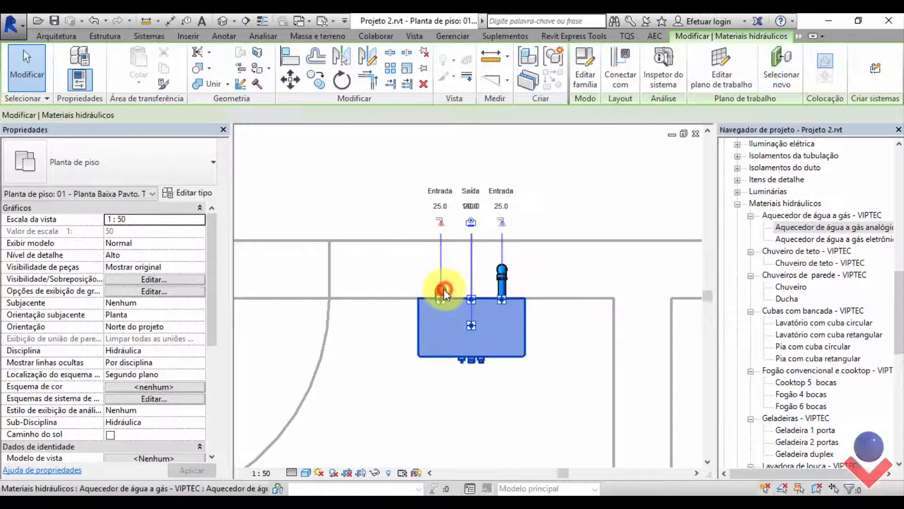
key("Escape")
left_click(445, 290)
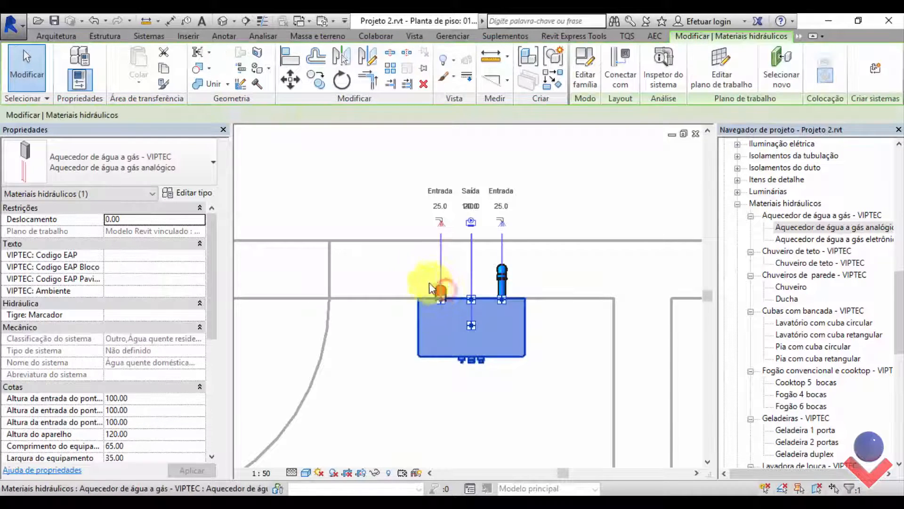
key("Escape")
scroll(447, 289, "up", 3)
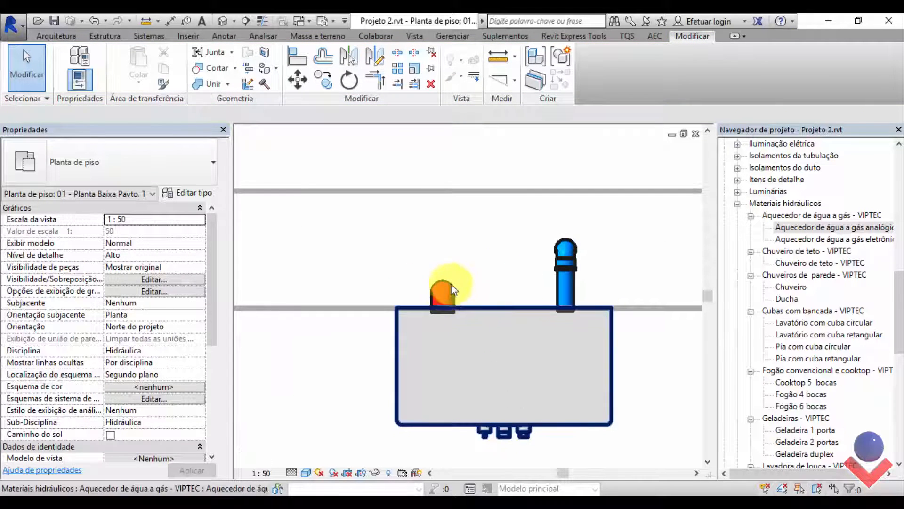
left_click(446, 290)
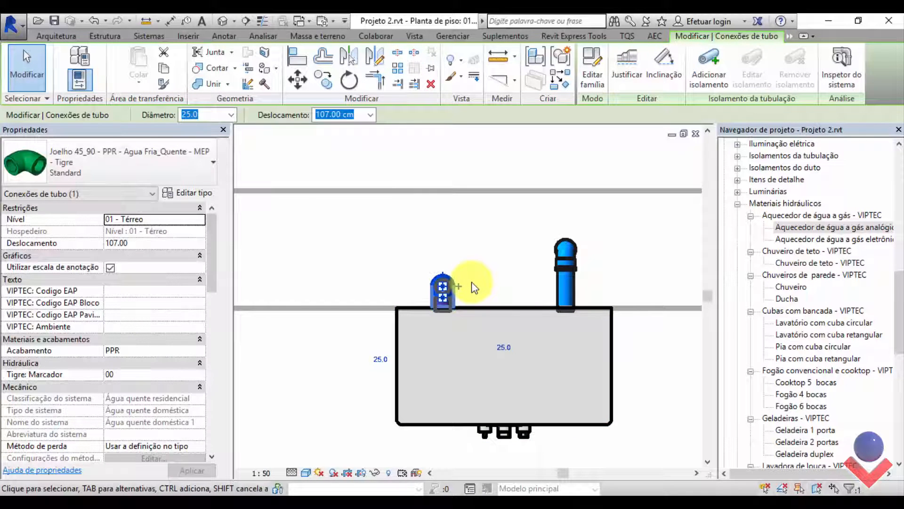
- Nudge the cold-water elbow toward the heater until it lines up with the hot-water elbow, and clear the selection
left_click(570, 244)
key("Down")
key("Down")
key("Down")
key("Down")
key("Down")
key("Down")
key("Down")
key("Down")
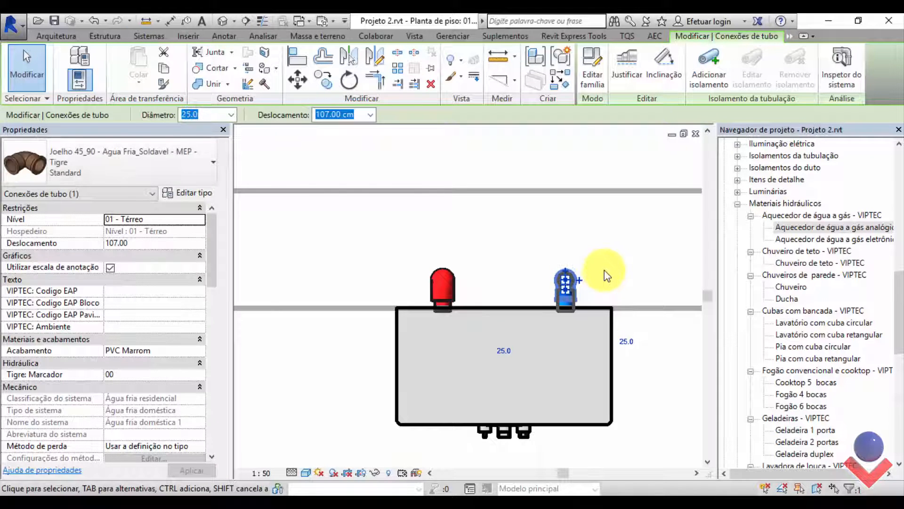
left_click(502, 231)
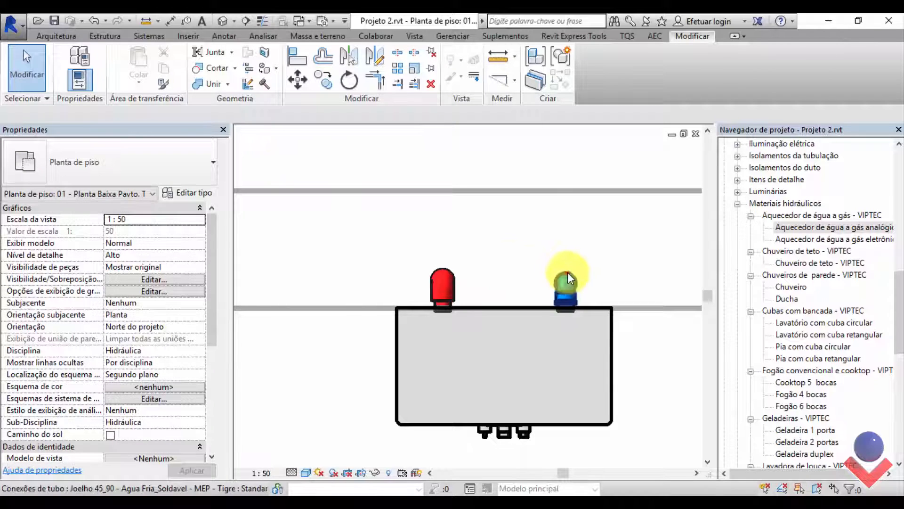
left_click(567, 272)
left_click(512, 245)
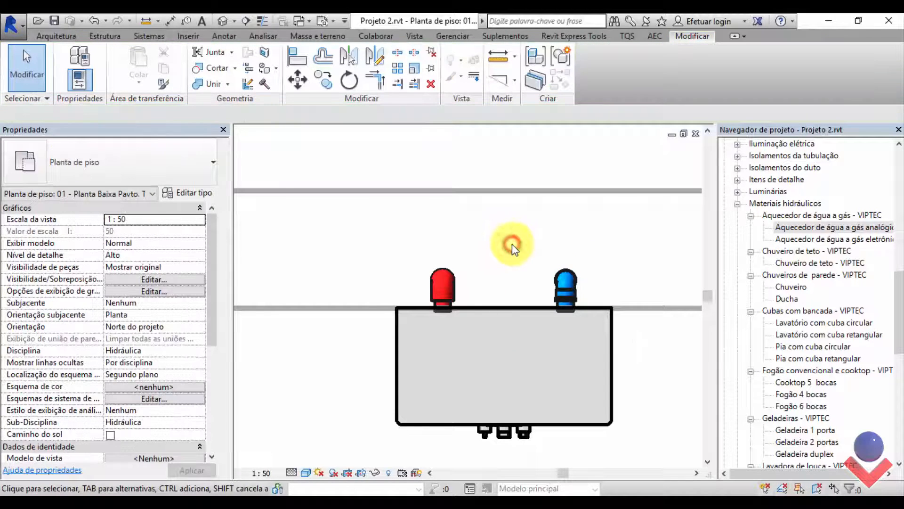
- Open the 3D view and examine the heater with its hot- and cold-water pipe drops
scroll(513, 244, "down", 4)
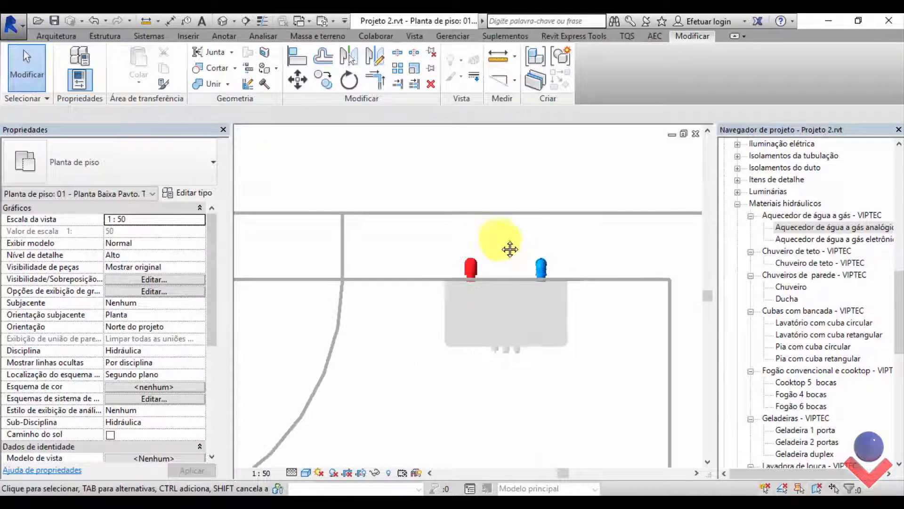
middle_click_drag(511, 250, 464, 239)
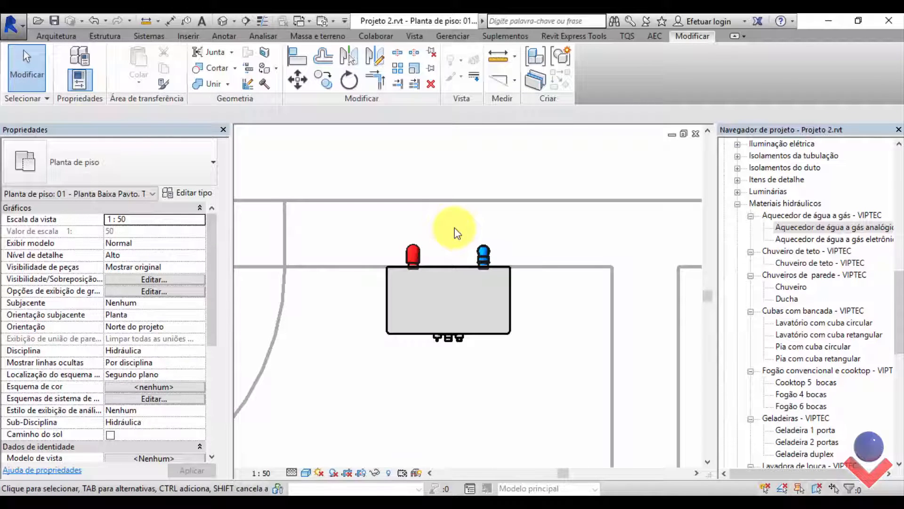
left_click(220, 20)
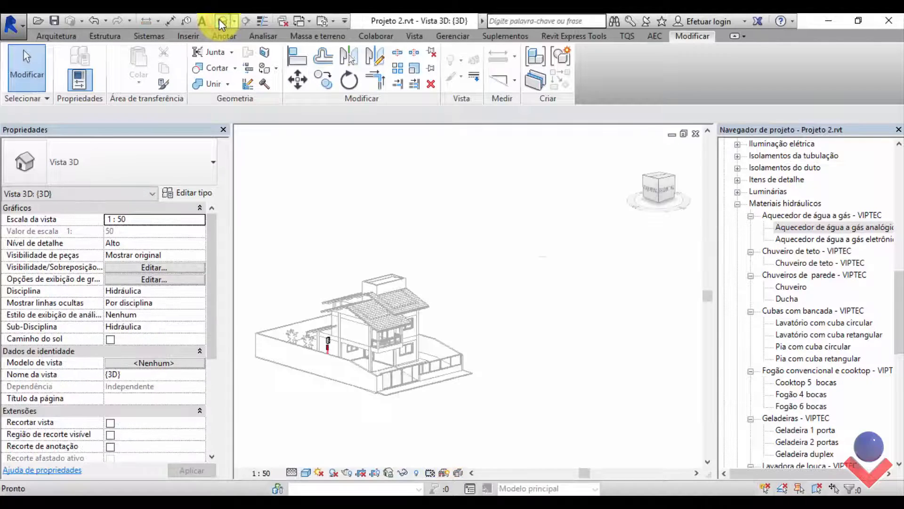
scroll(315, 343, "up", 10)
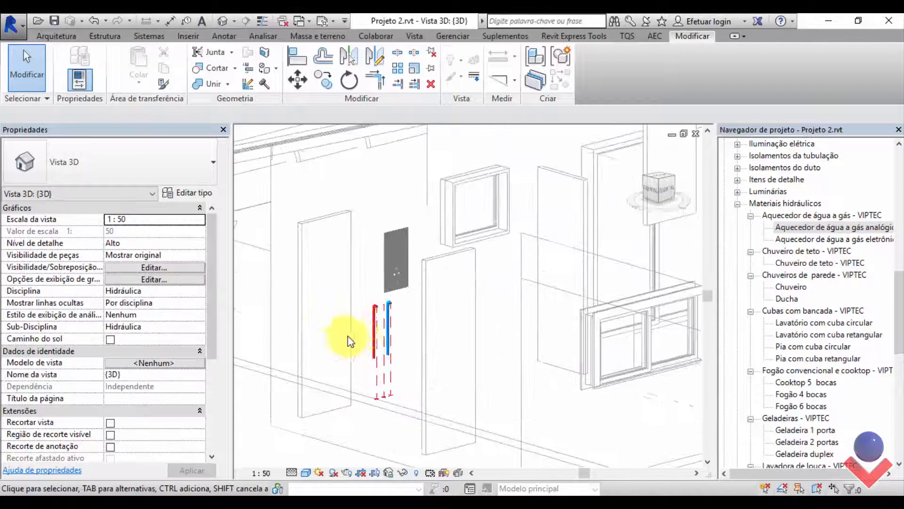
scroll(437, 331, "up", 4)
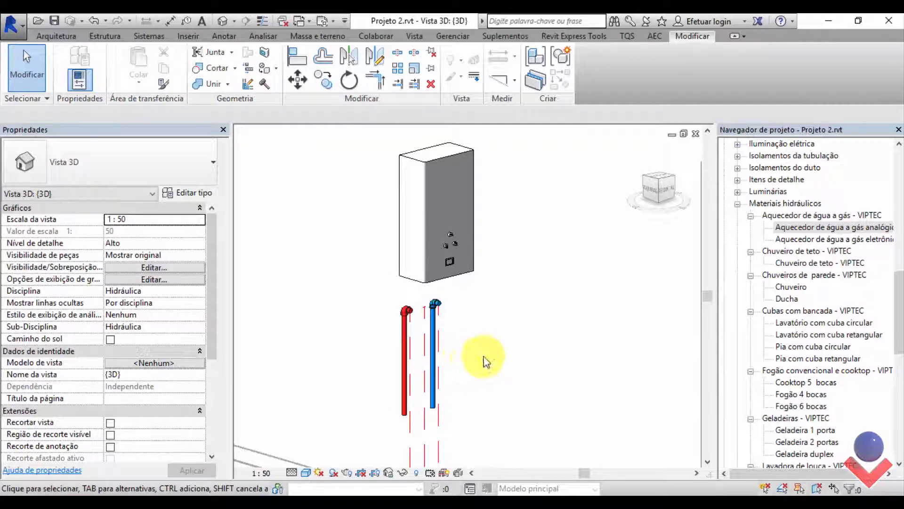
scroll(500, 363, "down", 5)
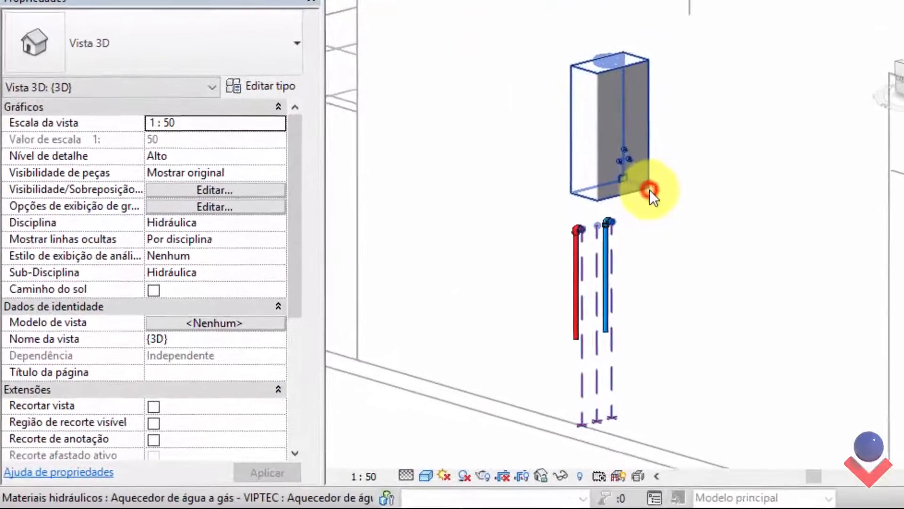
- Try the heater's Altura do aparelho at 150 and set it back to 120
left_click(551, 231)
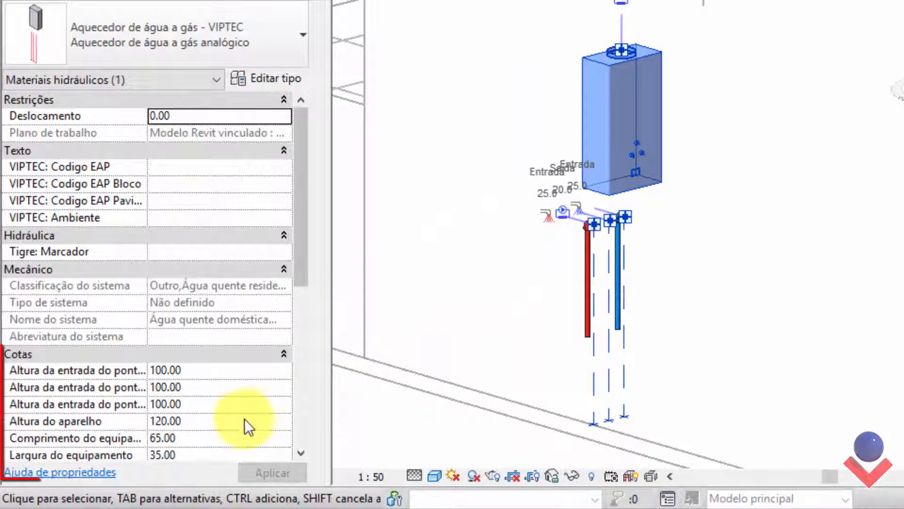
left_click(222, 422)
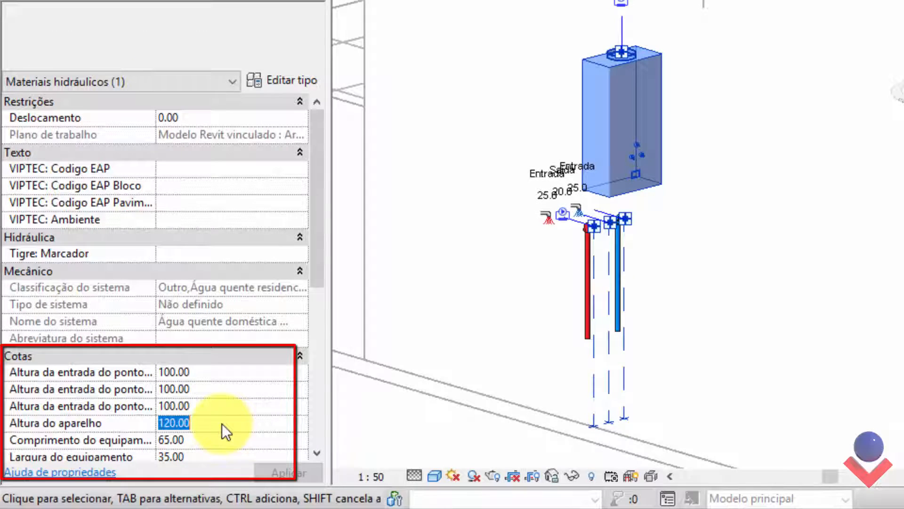
type("150")
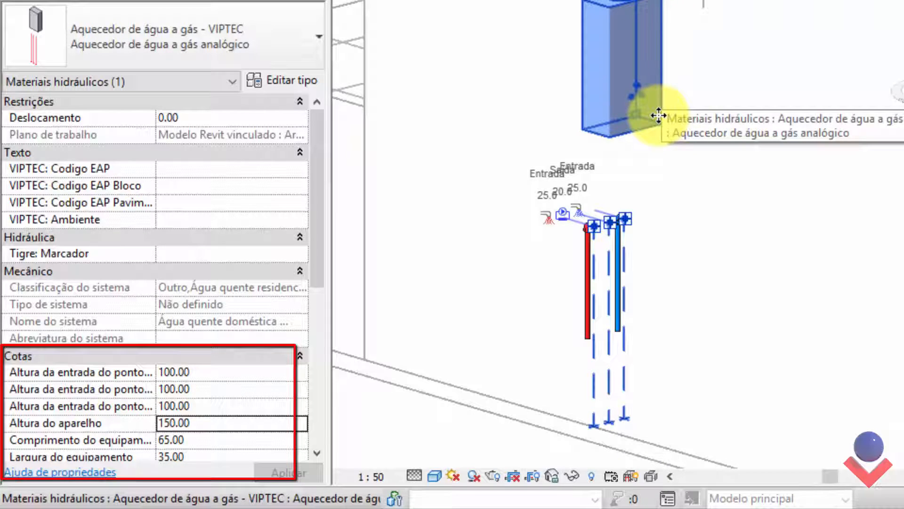
type("120")
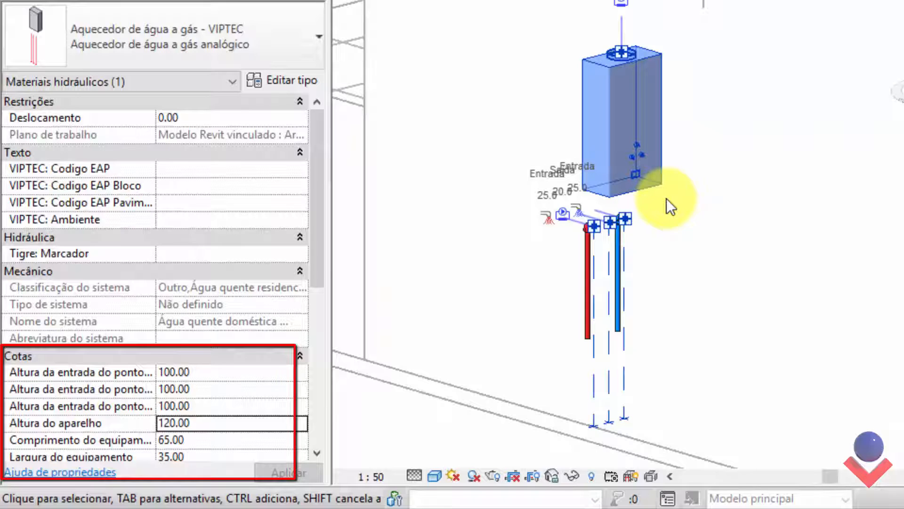
- Reselect the gas heater and widen the parameter-name column to read the full names of its dimension parameters
left_click(679, 210)
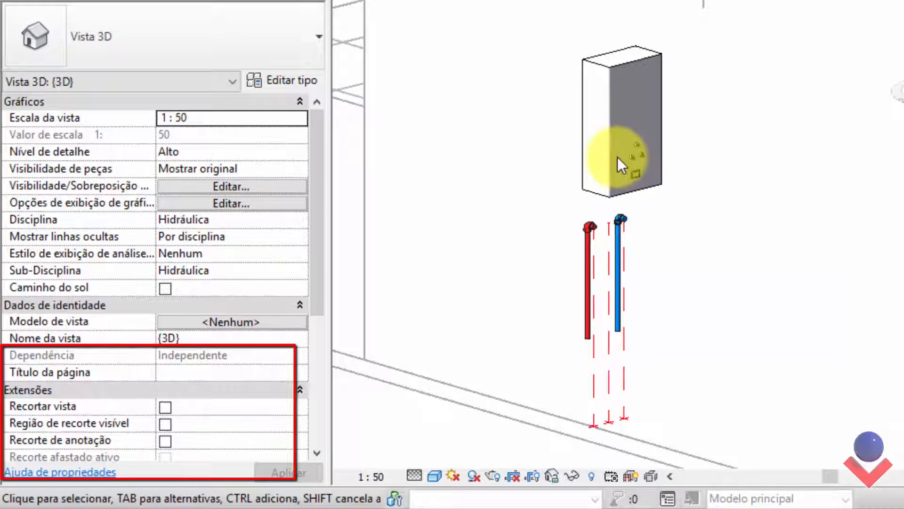
left_click(621, 59)
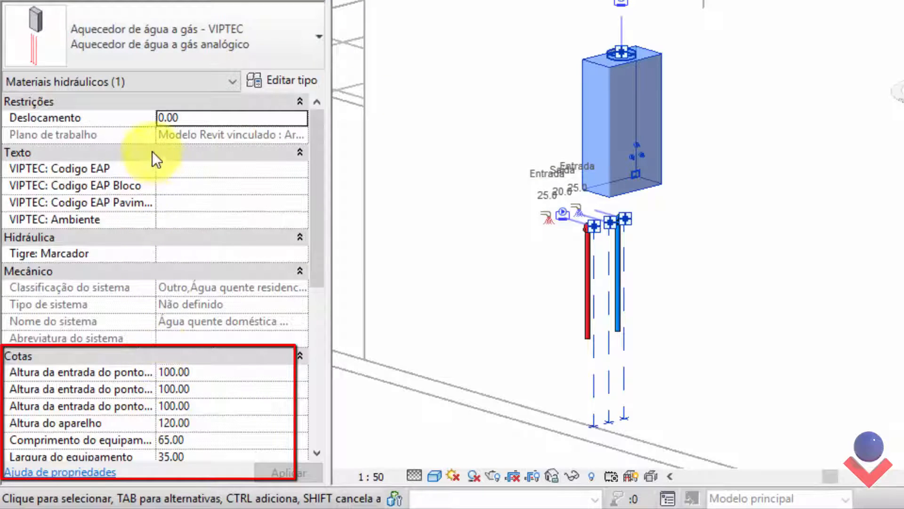
left_click_drag(156, 163, 230, 187)
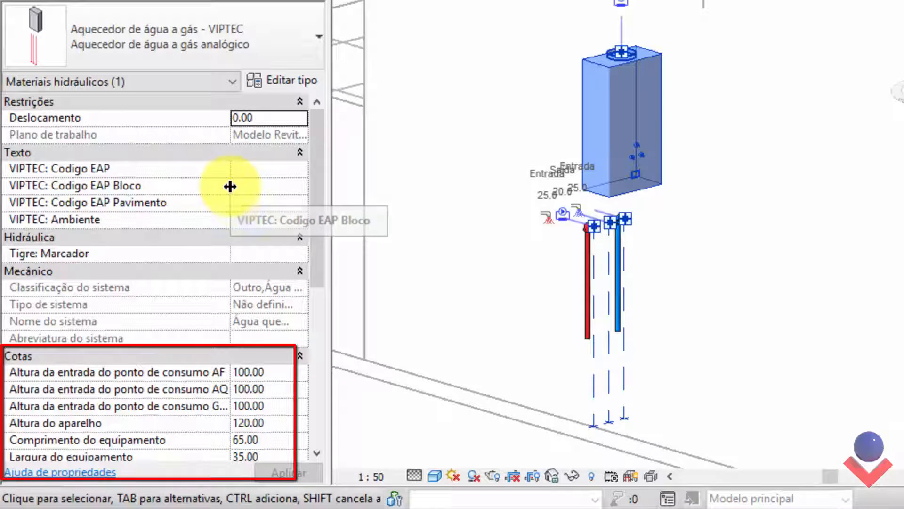
- Set the heater's gas inlet height (Altura da entrada do ponto de consumo G...) to 90 and inspect the gas connection point
left_click(250, 405)
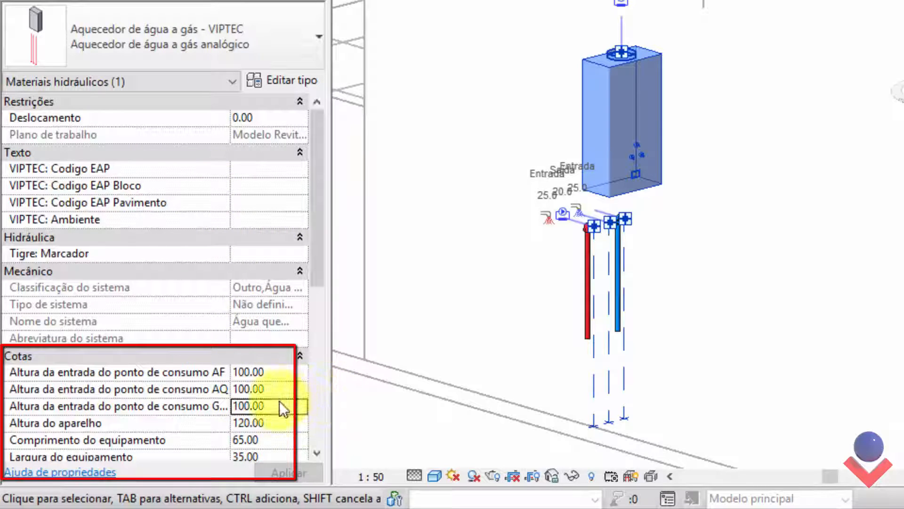
double_click(274, 405)
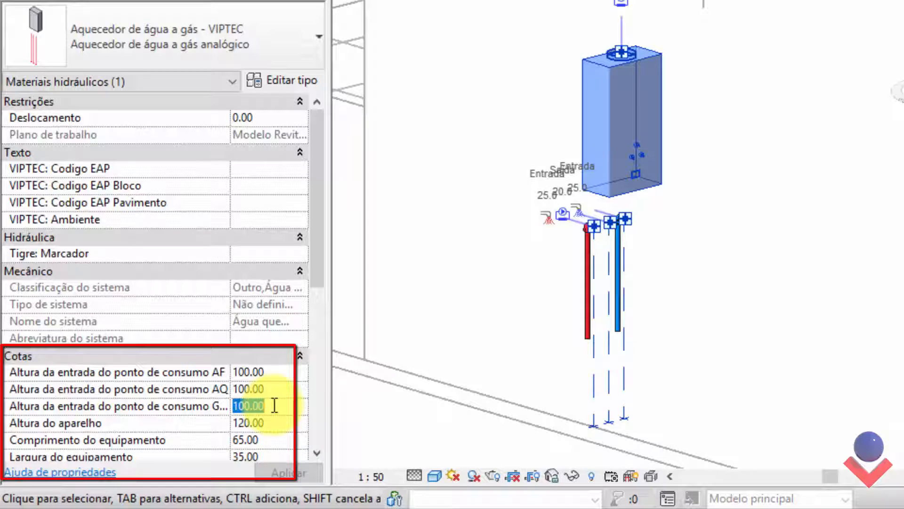
type("90")
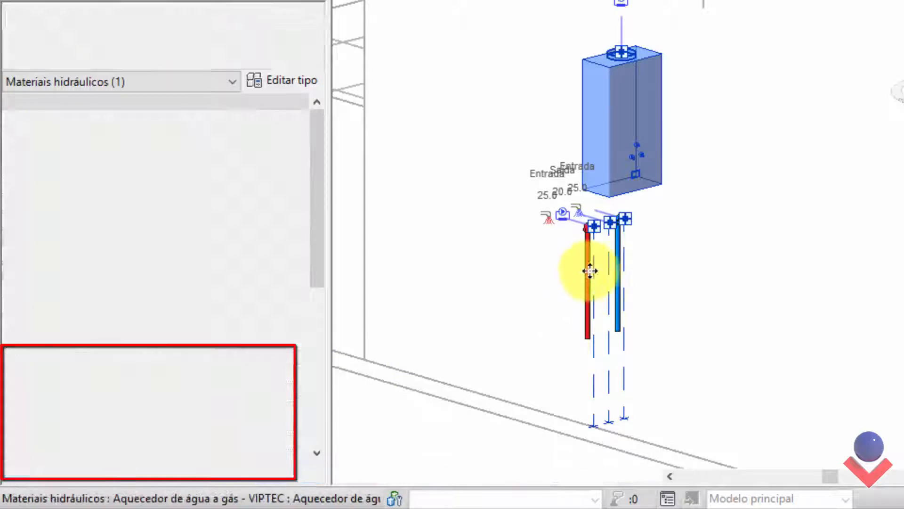
scroll(632, 242, "up", 2)
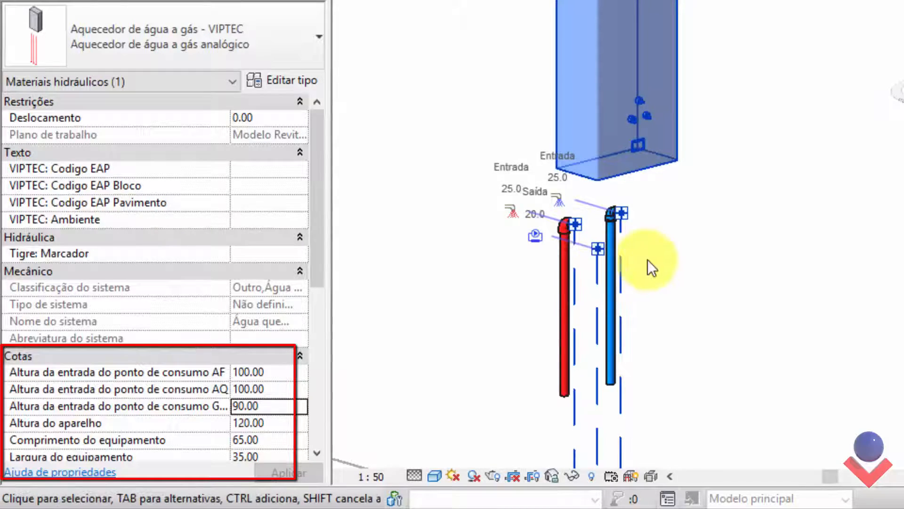
left_click(658, 258)
left_click(594, 260)
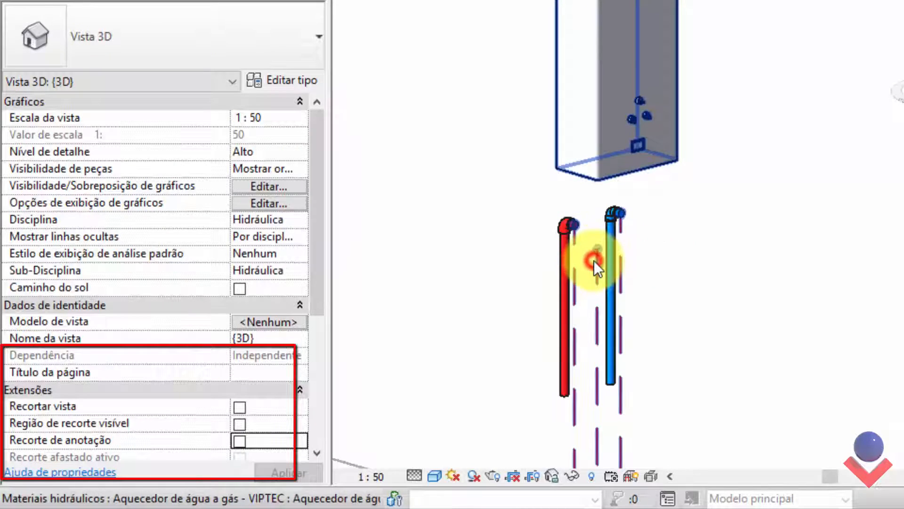
middle_click_drag(660, 257, 700, 247, "shift")
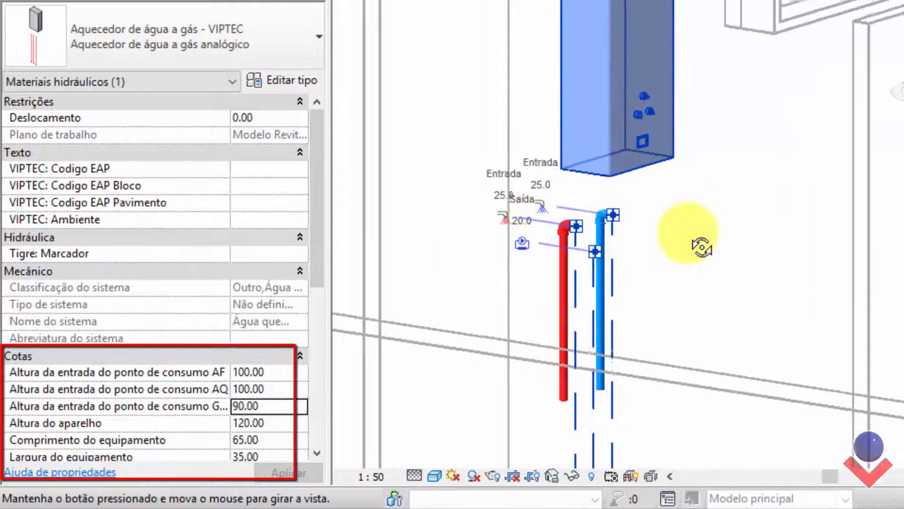
- Set the heater's gas inlet height back to 100 and clear the selection
left_click(270, 405)
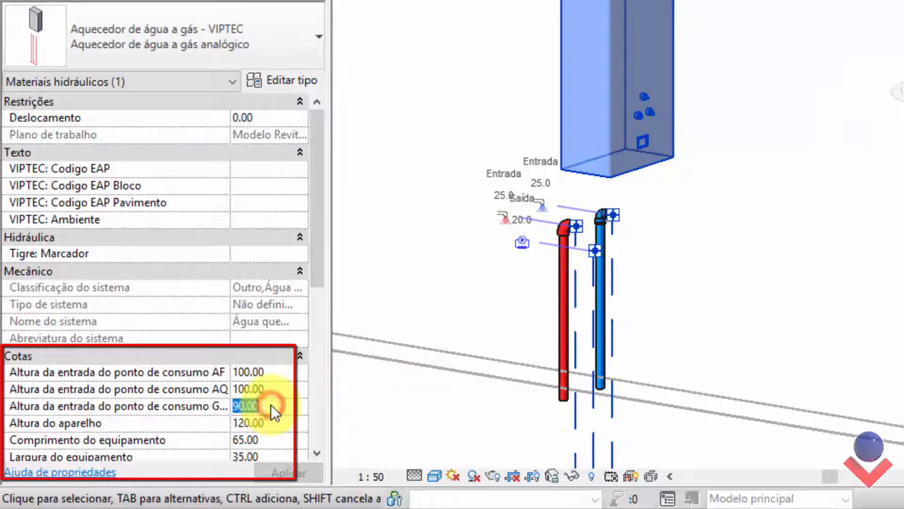
type("100")
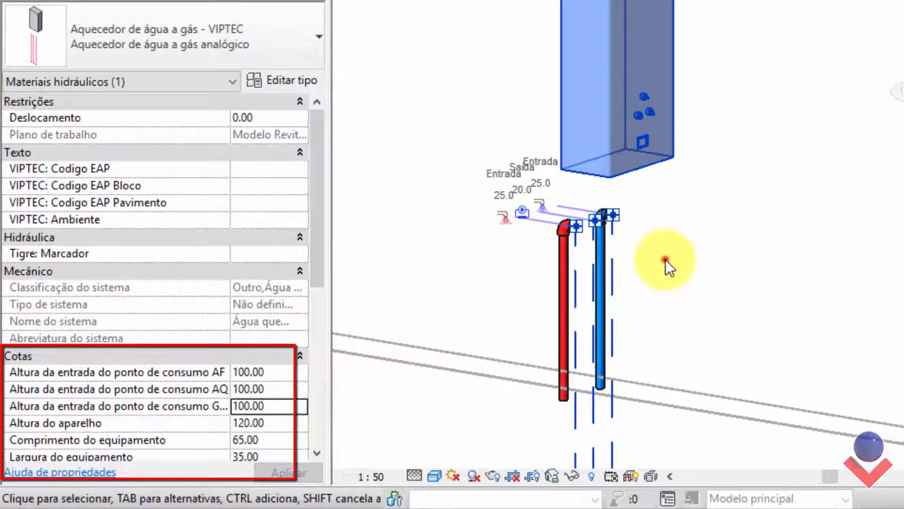
left_click(665, 259)
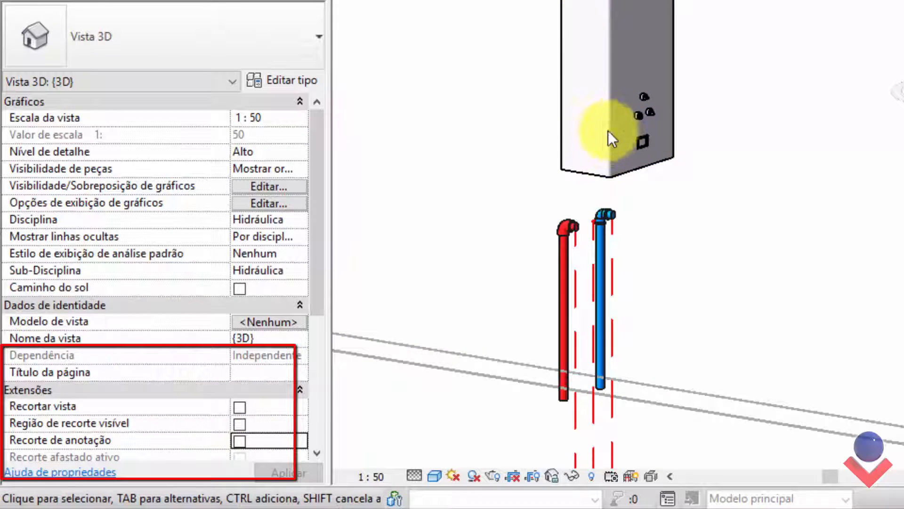
- Reselect the heater, narrow the parameter-name column again, and change the heater's type to Aquecedor de água a gás eletrônico
left_click(572, 173)
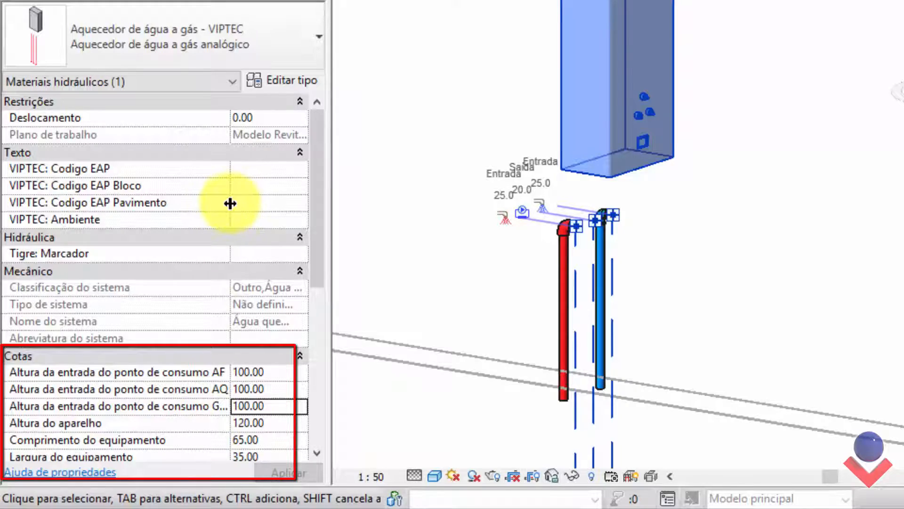
left_click_drag(230, 203, 170, 210)
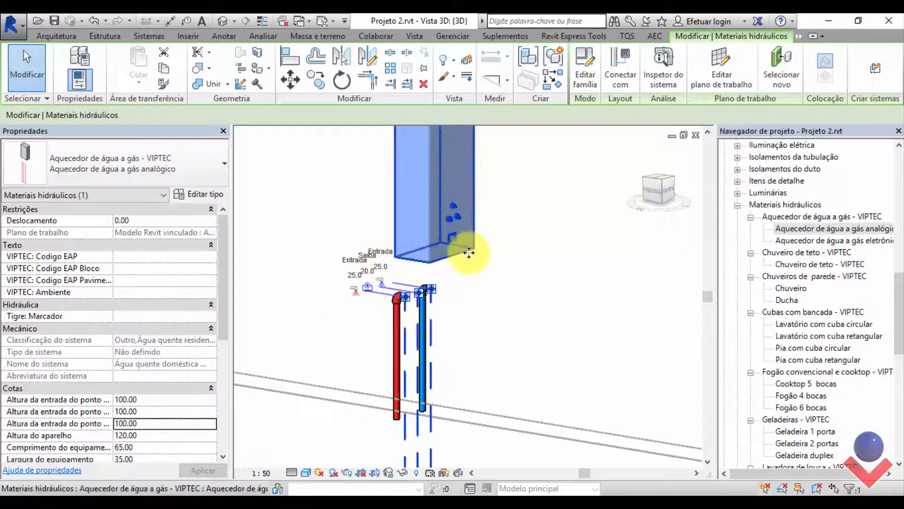
scroll(469, 253, "down", 5)
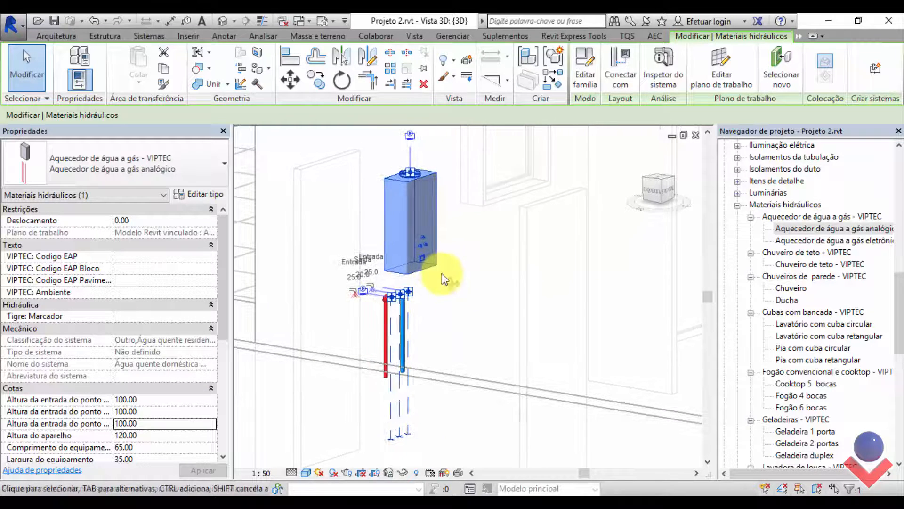
left_click(195, 165)
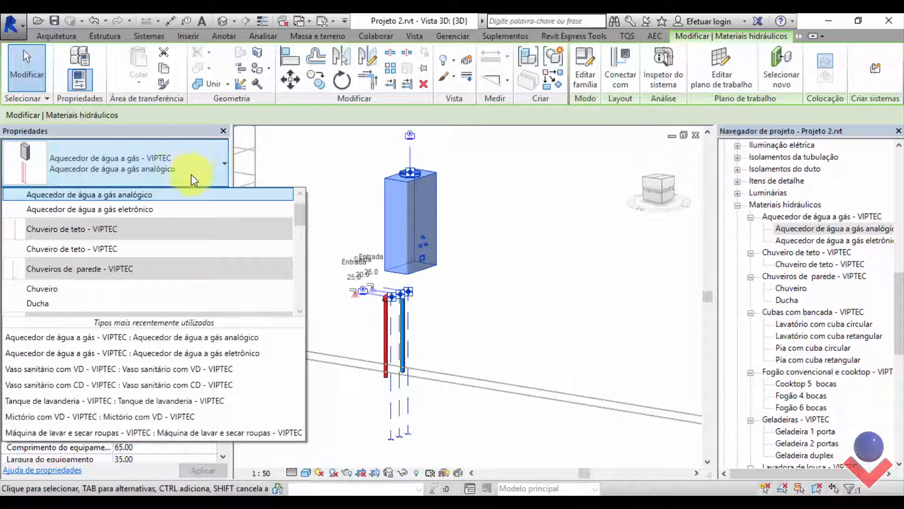
left_click(175, 209)
scroll(424, 299, "up", 5)
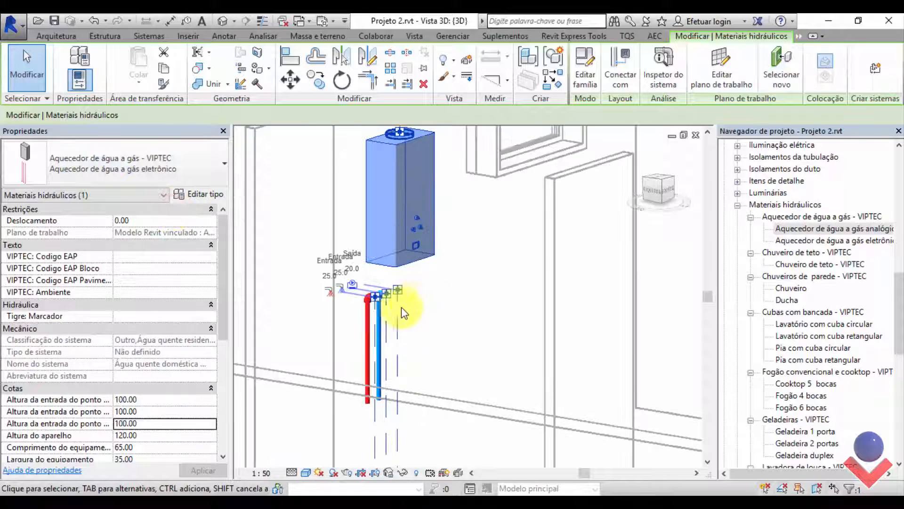
- Examine the electronic heater's gas, cold-water and hot-water connection points relative to the pipe drops, leaving the heater selected
left_click(452, 300)
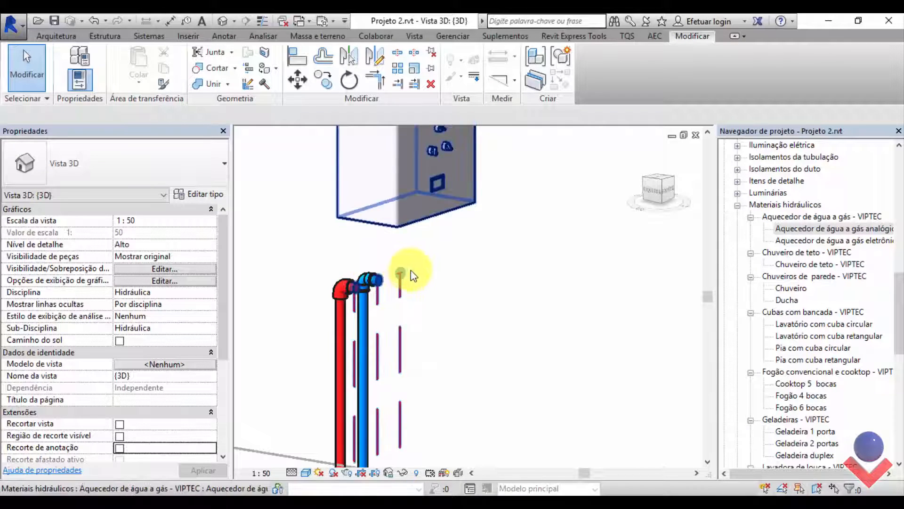
middle_click_drag(403, 262, 439, 271, "shift")
left_click(412, 242)
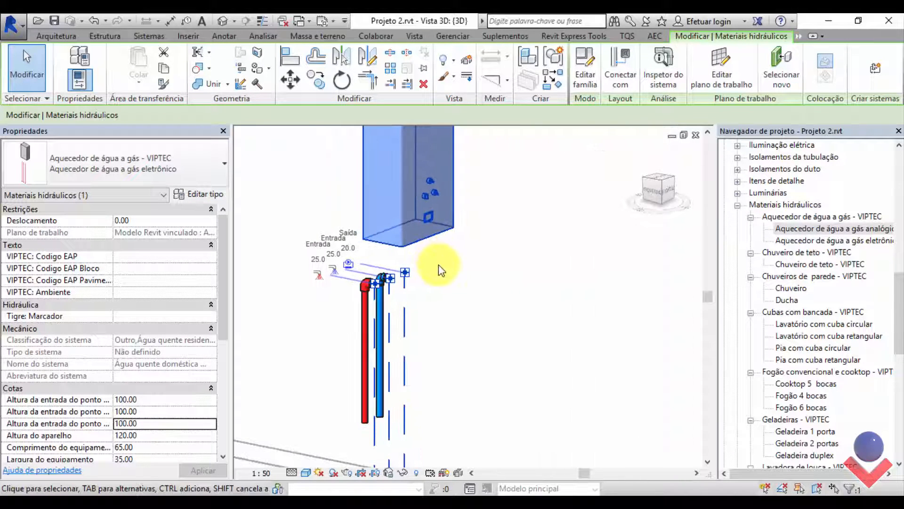
left_click(465, 264)
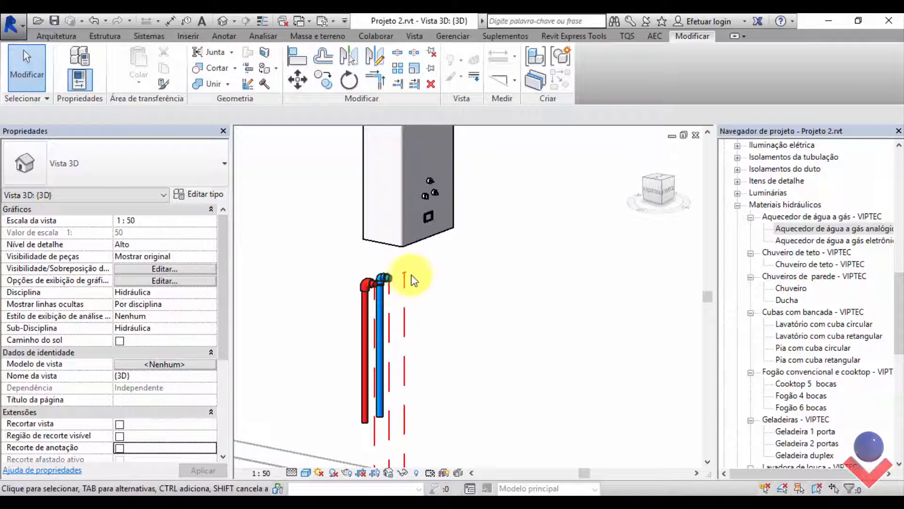
left_click(403, 248)
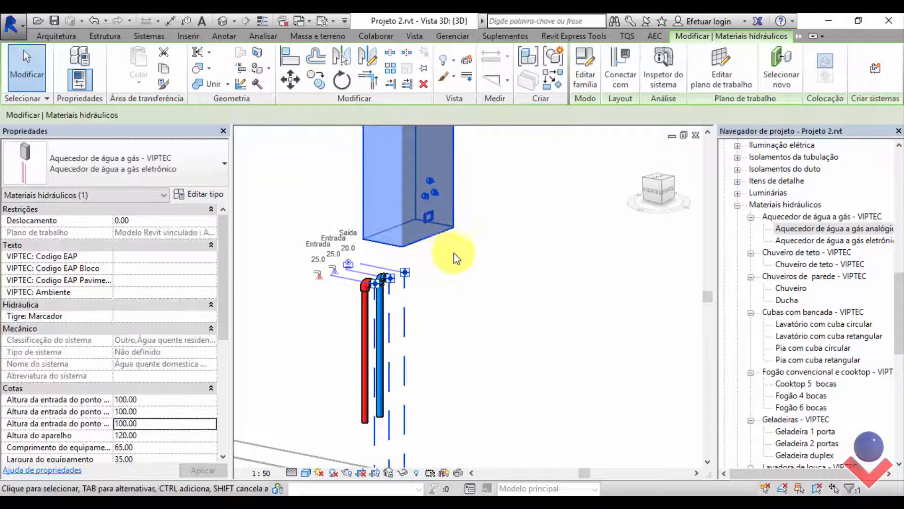
scroll(461, 314, "down", 2)
middle_click_drag(460, 314, 456, 352)
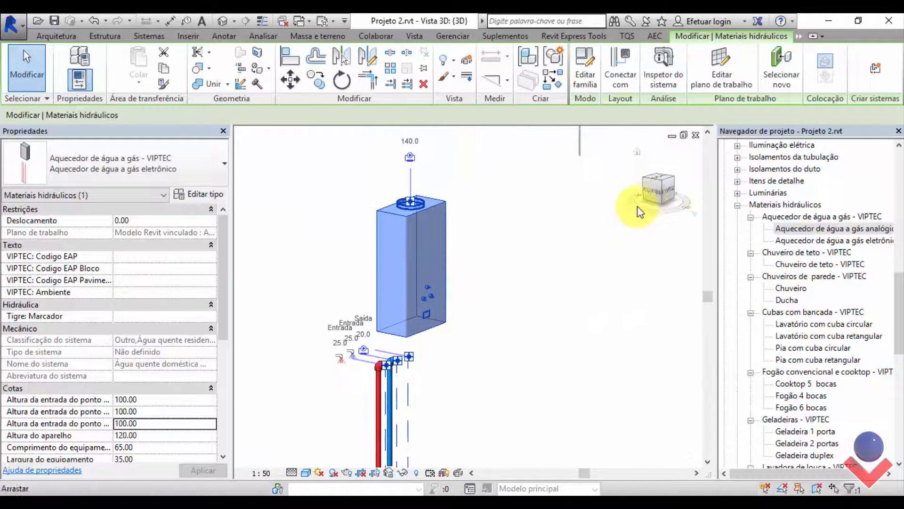
- In the front view, set the heater's Comprimento do equipamento to 80 and its Largura do equipamento to 45
left_click(667, 187)
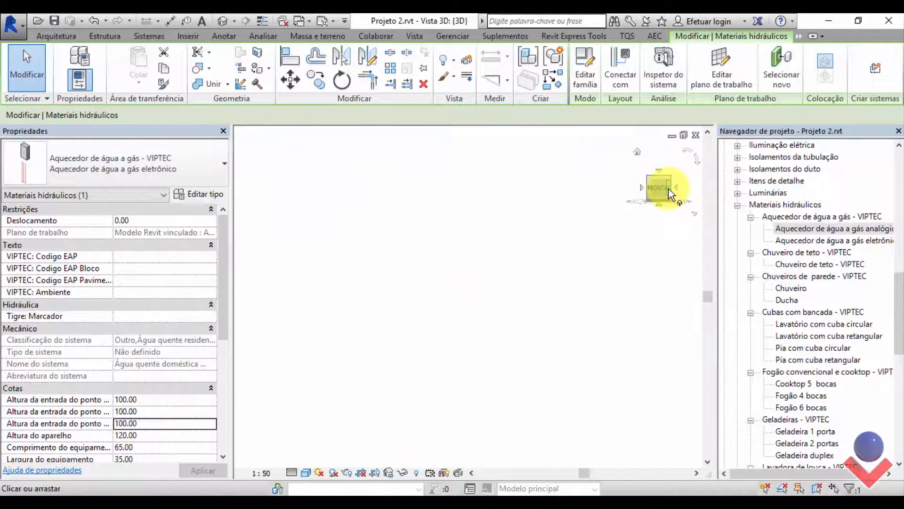
middle_click_drag(549, 210, 503, 285)
scroll(472, 254, "up", 1)
middle_click_drag(525, 253, 533, 253)
middle_click_drag(630, 215, 646, 216)
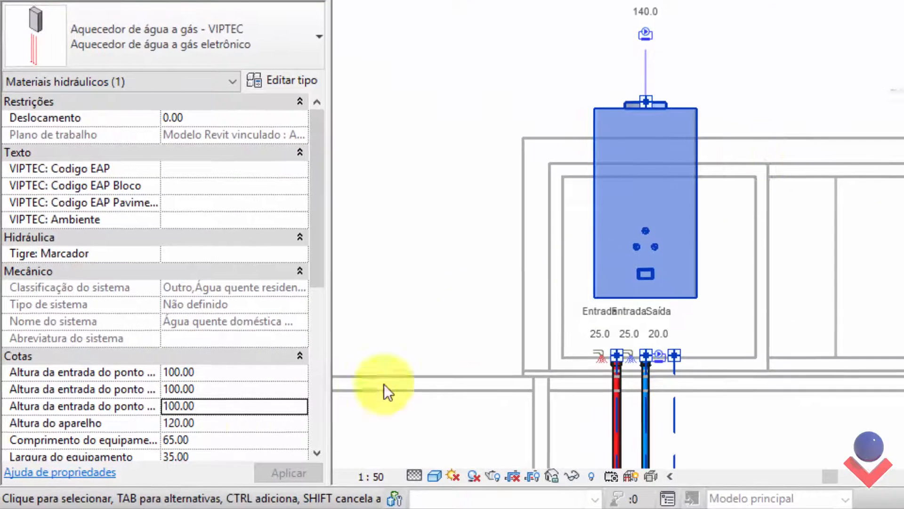
left_click_drag(316, 250, 309, 324)
left_click(199, 303)
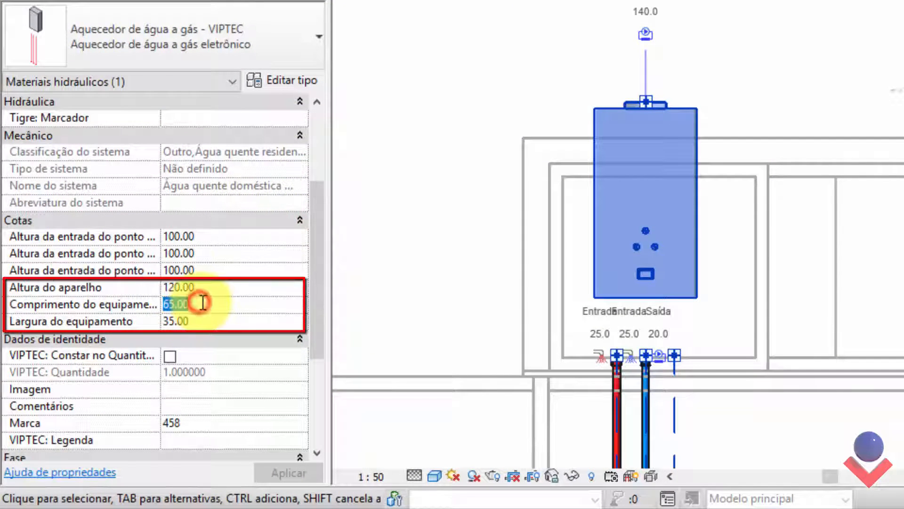
type("80")
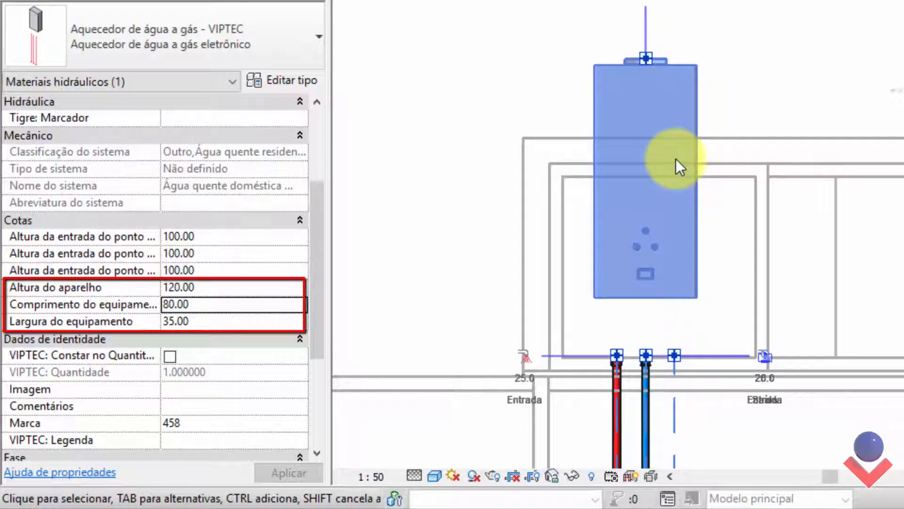
left_click(229, 324)
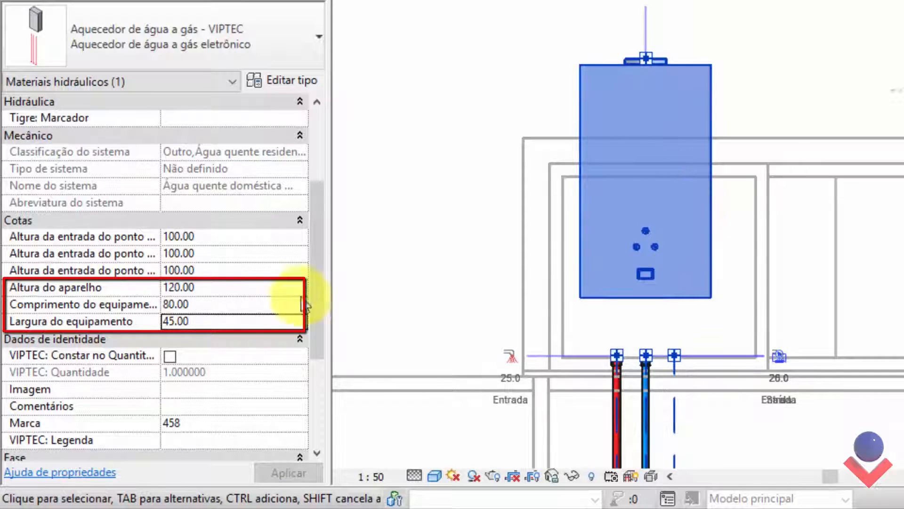
- Set the heater's Comprimento do equipamento back to 65 and its Largura do equipamento back to 35
left_click(216, 304)
type("65")
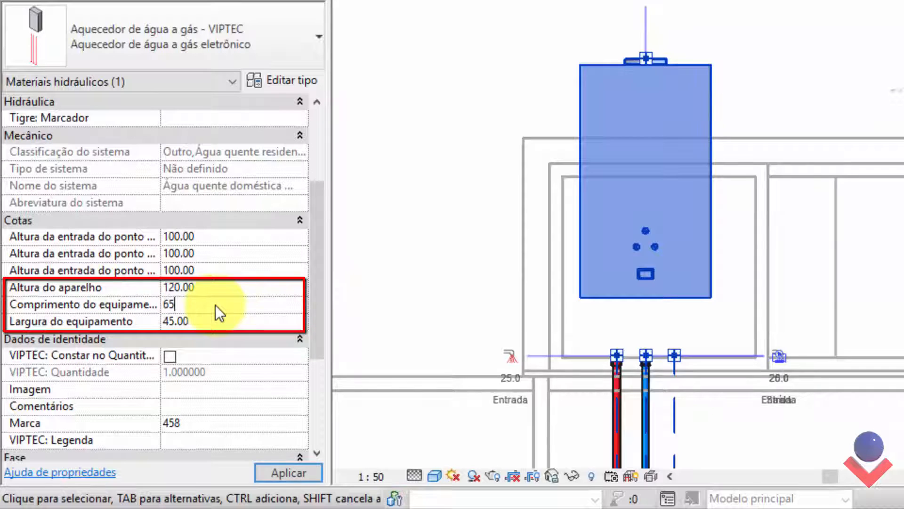
left_click(220, 323)
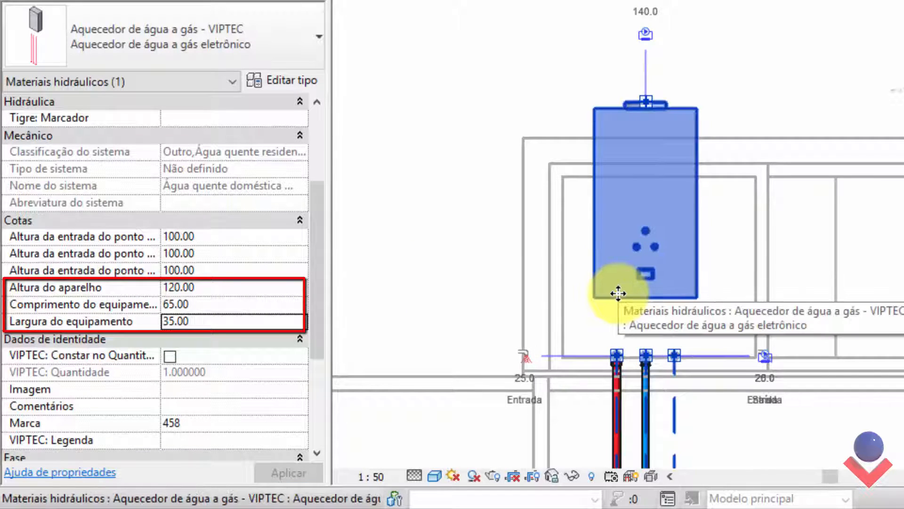
- Try the heater's Altura do aparelho at 110, and set it to 115
left_click(241, 287)
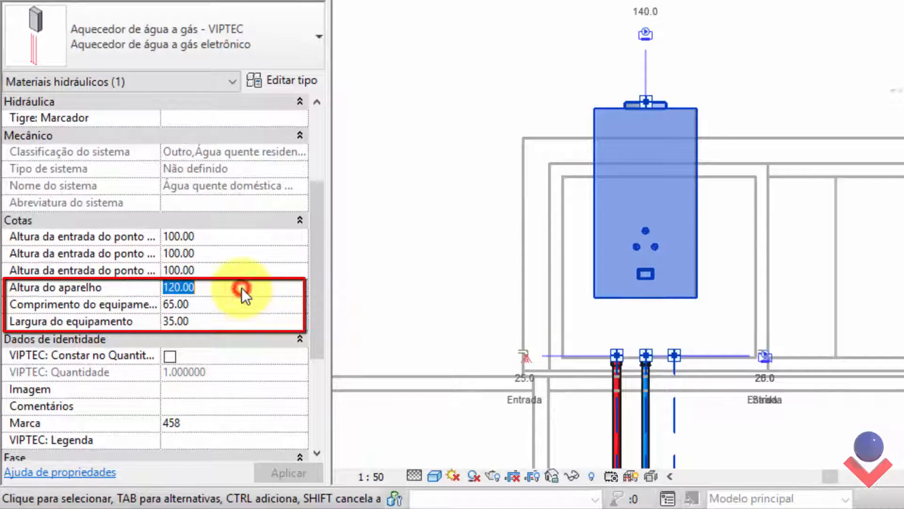
type("110")
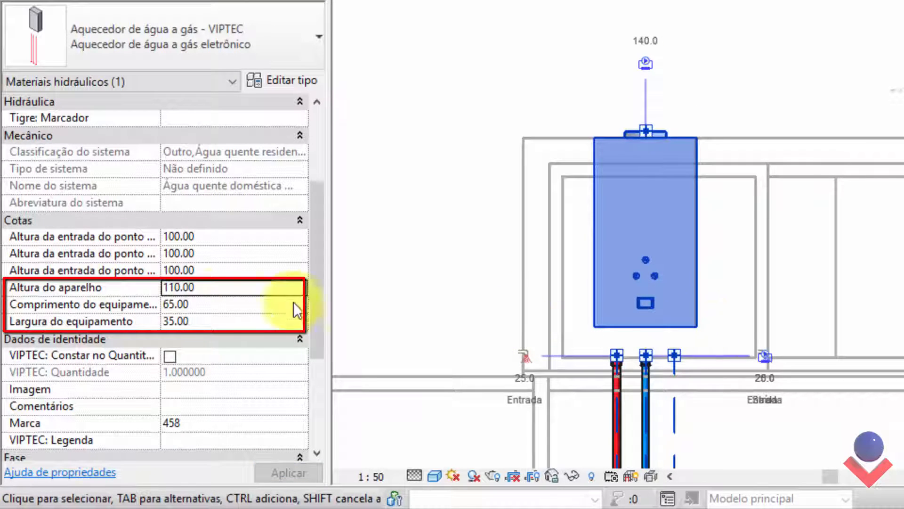
left_click(218, 285)
type("115")
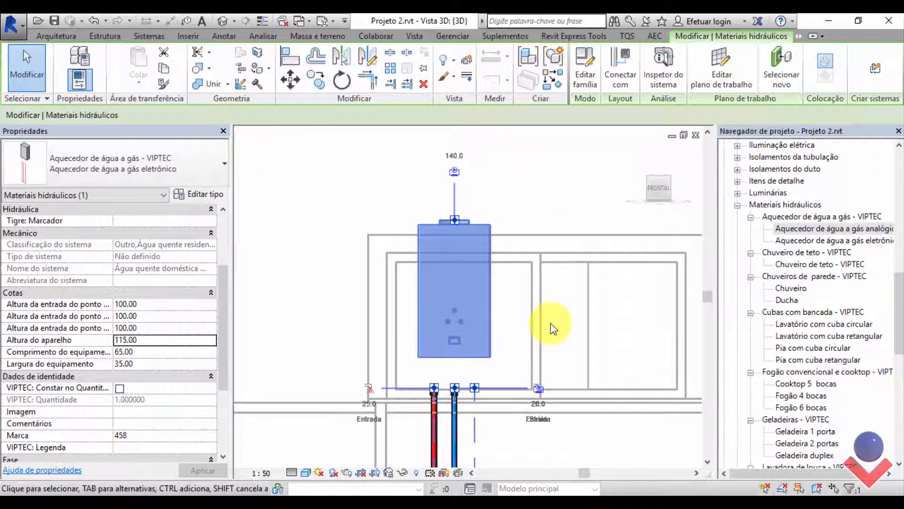
- Inspect the lower ends of the heater's connection lines and return to an angled 3D view of the whole heater
middle_click_drag(550, 323, 487, 141, "shift")
middle_click_drag(466, 333, 463, 321)
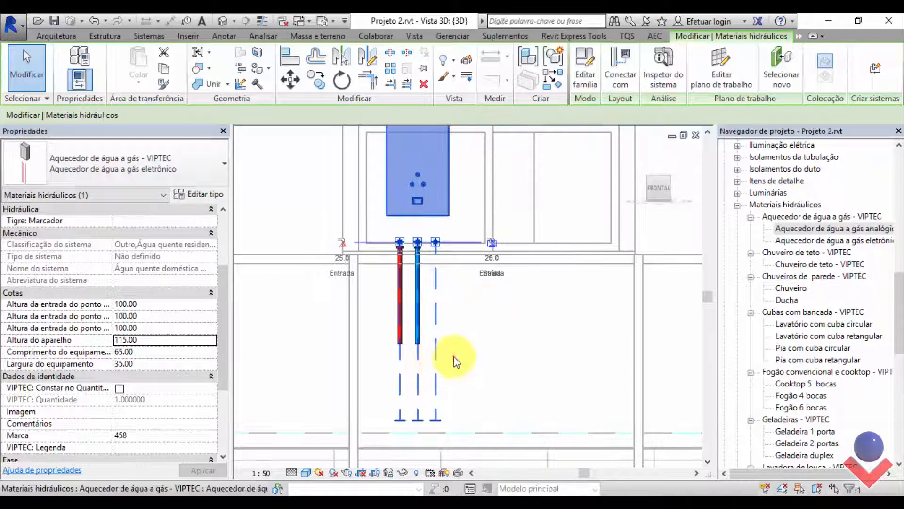
left_click(450, 357)
left_click(408, 363)
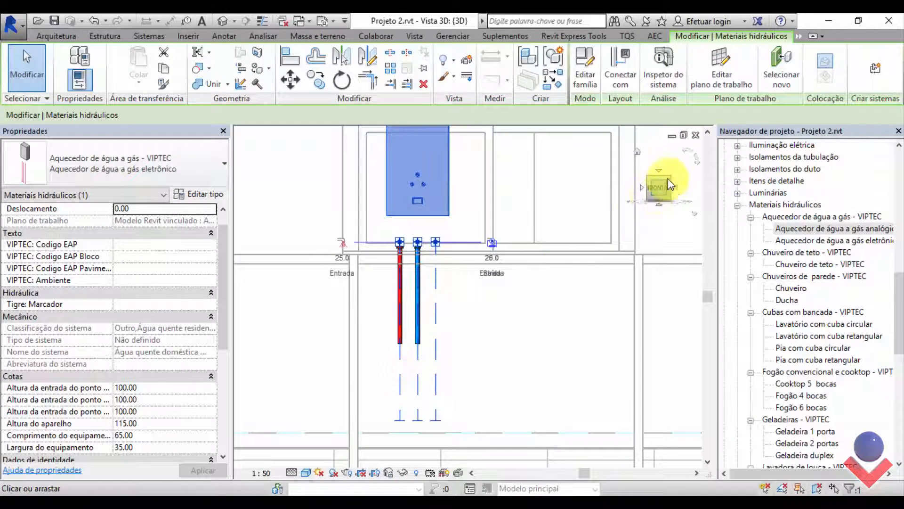
left_click_drag(671, 179, 554, 363)
scroll(545, 353, "down", 2)
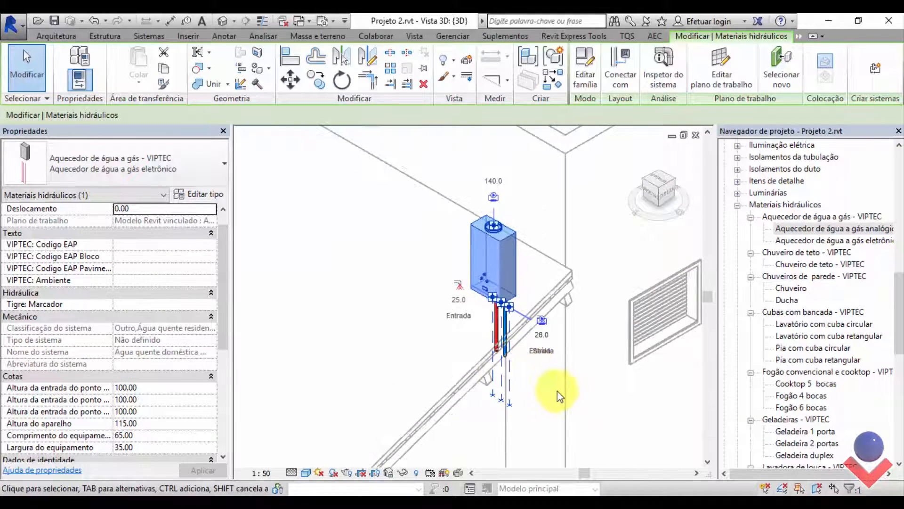
- Reselect the gas heater and examine its pipes and connection lines from another side in 3D
left_click(541, 391)
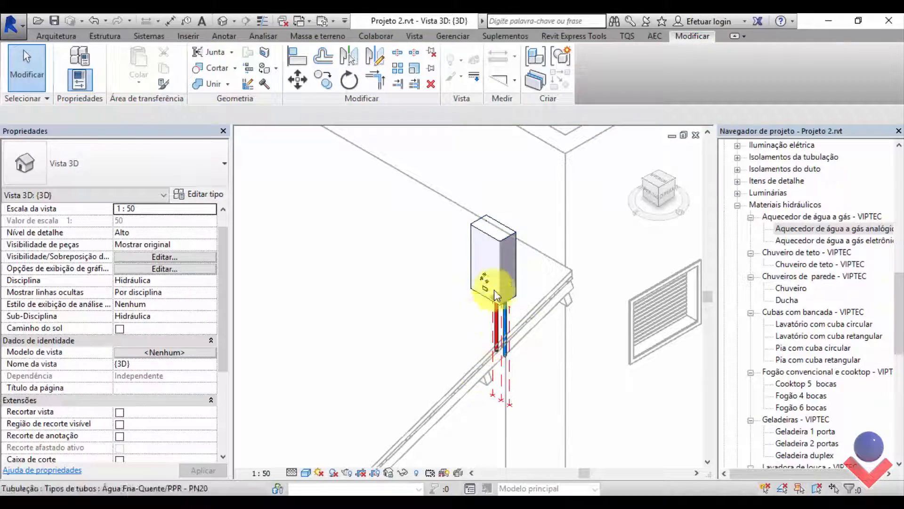
left_click(496, 239)
middle_click_drag(510, 377, 668, 370, "shift")
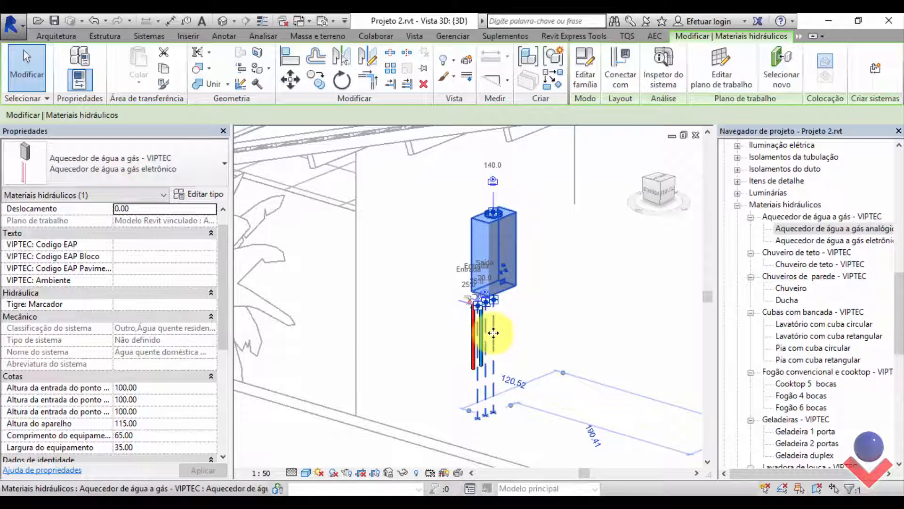
middle_click_drag(570, 356, 522, 366)
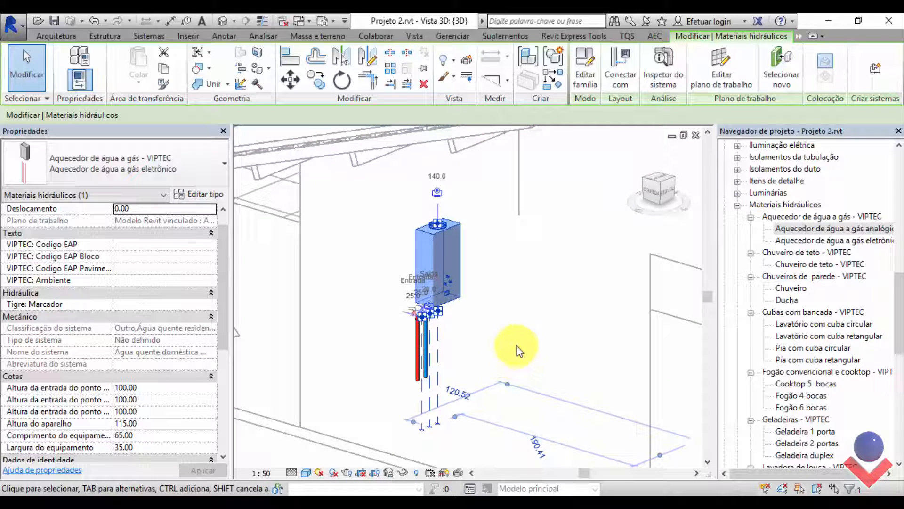
- Open the 01 - Planta Baixa Pavto. Térreo floor plan and show the whole house with its section markers
left_click_drag(901, 299, 899, 154)
double_click(827, 194)
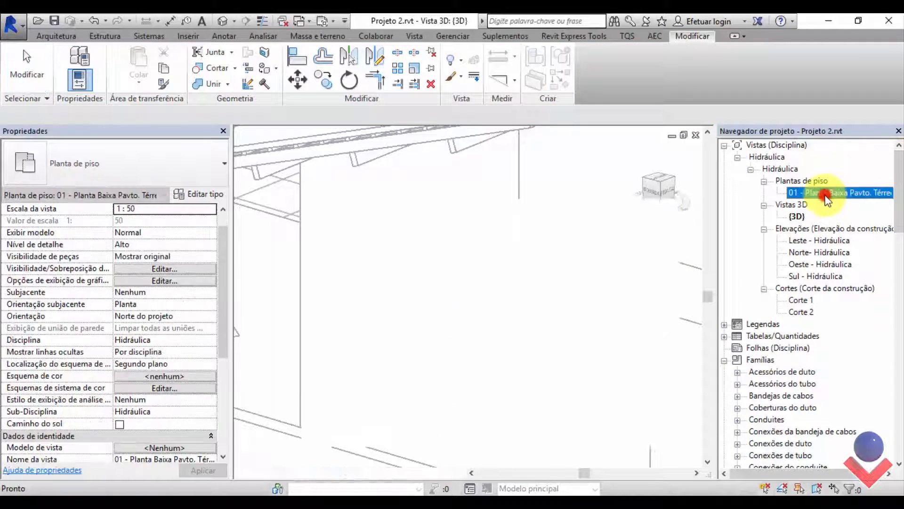
scroll(493, 285, "down", 6)
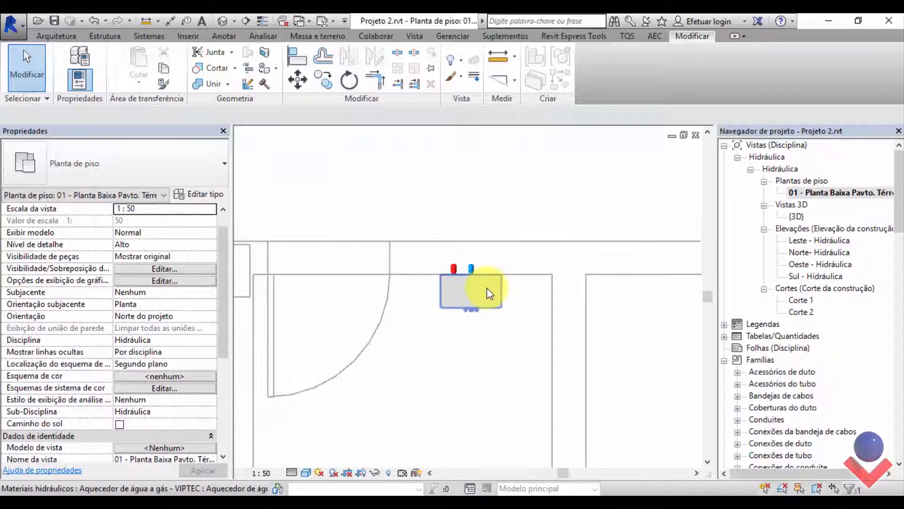
scroll(451, 228, "down", 2)
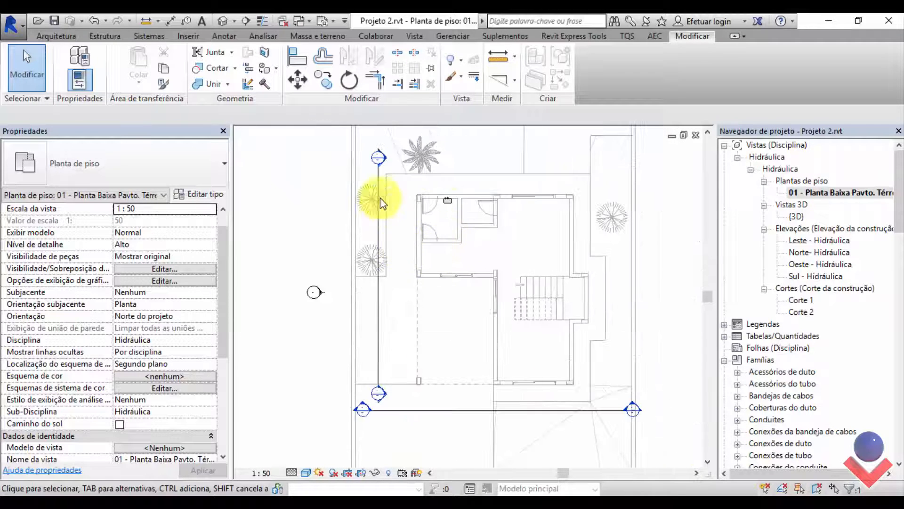
- Open the Corte 1 section from its marker in the plan and inspect the heater's pipes and dashed connection lines
double_click(360, 408)
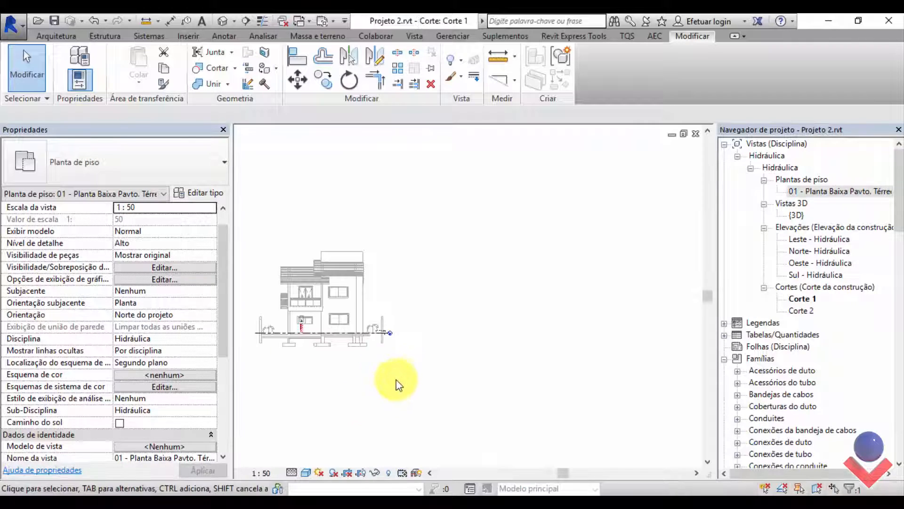
scroll(283, 327, "up", 5)
scroll(358, 321, "up", 4)
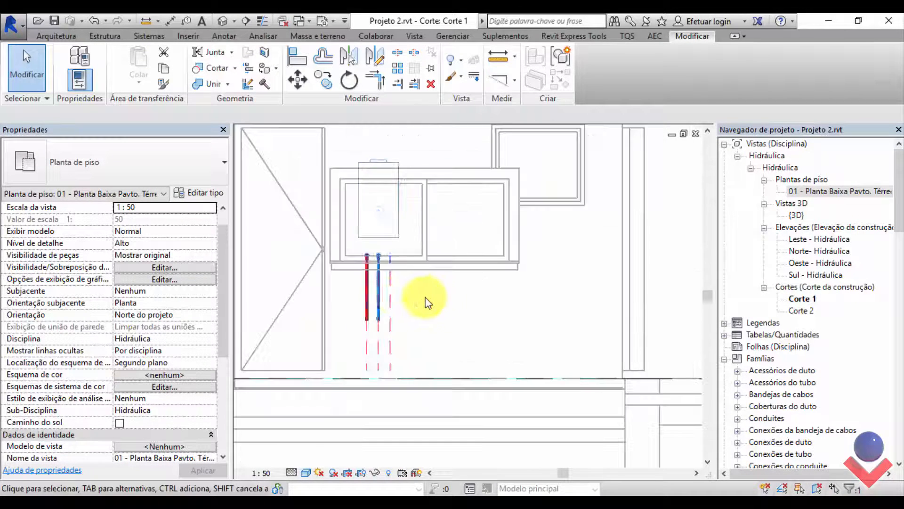
middle_click_drag(414, 307, 485, 325)
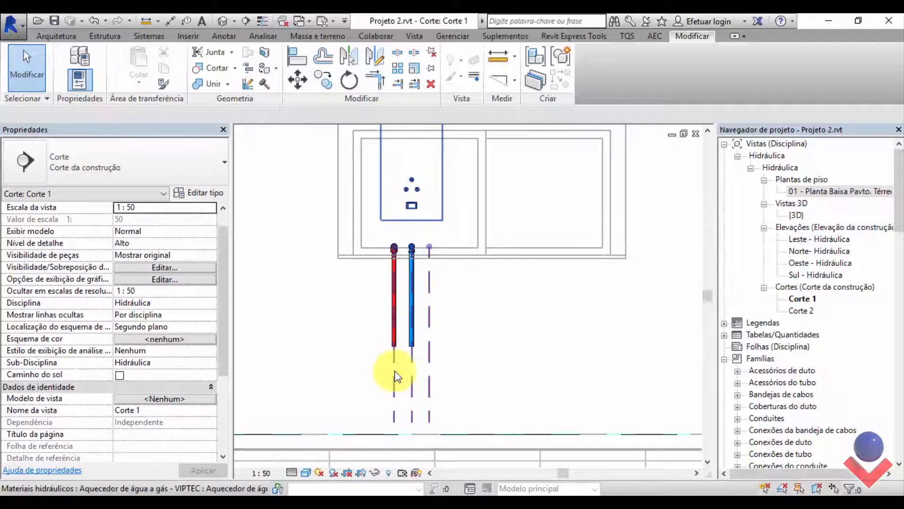
scroll(518, 368, "down", 2)
scroll(502, 373, "down", 3)
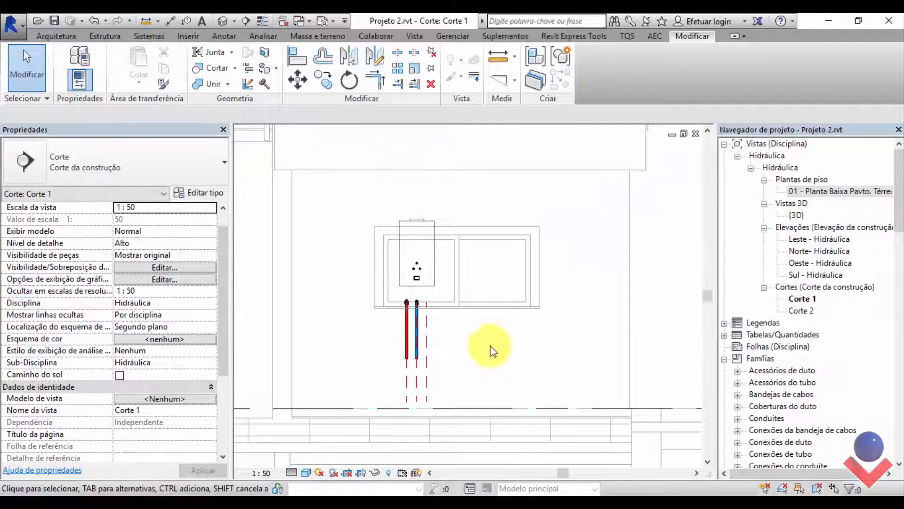
middle_click_drag(495, 354, 514, 329)
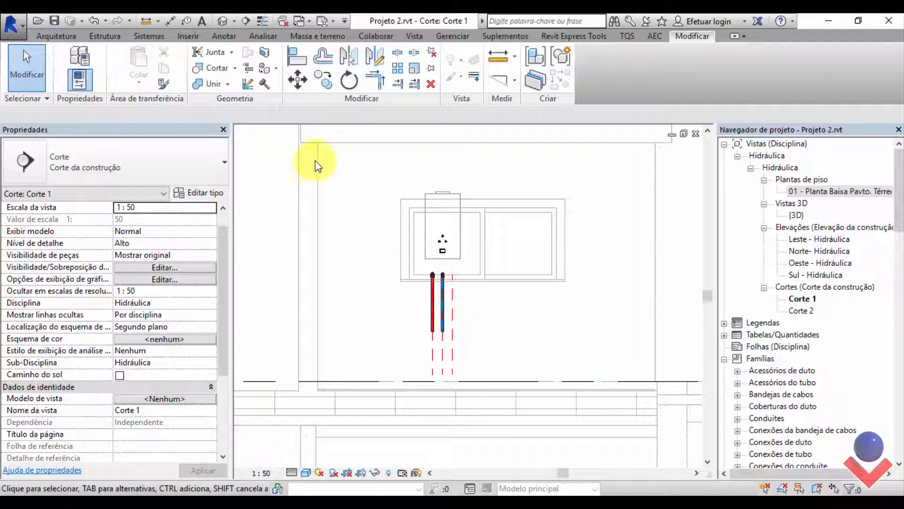
- Open the visibility/graphics overrides for Corte 1 and limit the model category filter to Tubulação by excluding Arquitetura
left_click(415, 36)
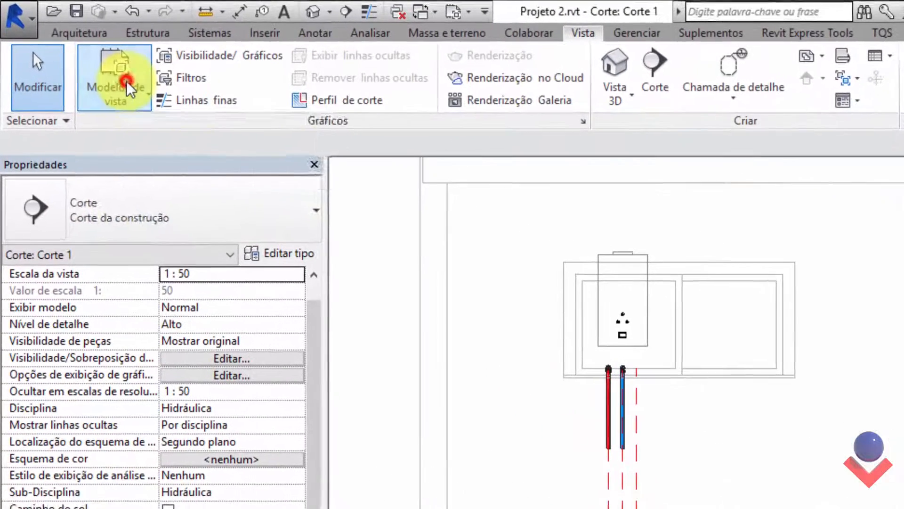
left_click(92, 76)
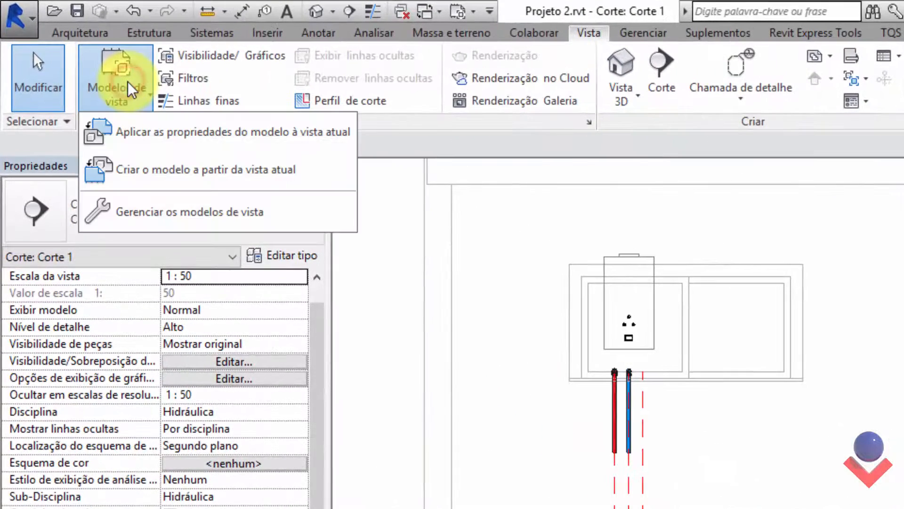
left_click(202, 60)
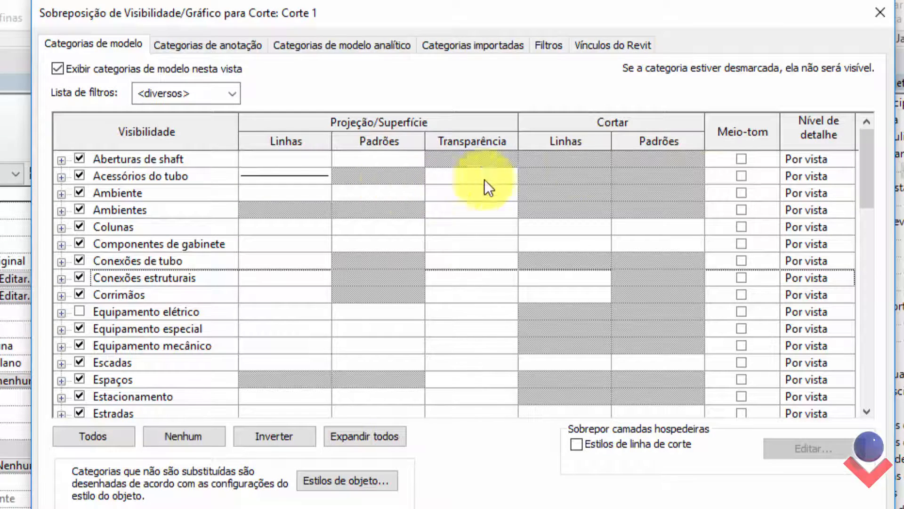
left_click_drag(869, 152, 885, 205)
left_click(230, 90)
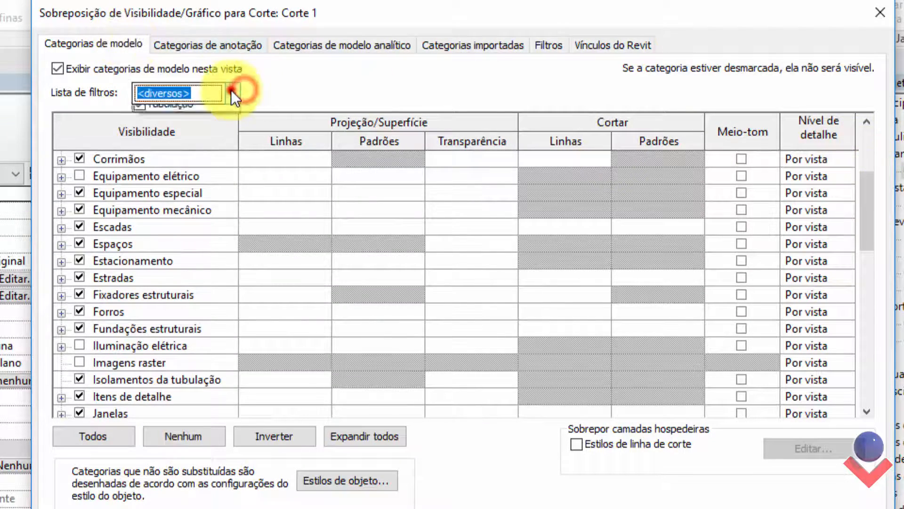
left_click(141, 114)
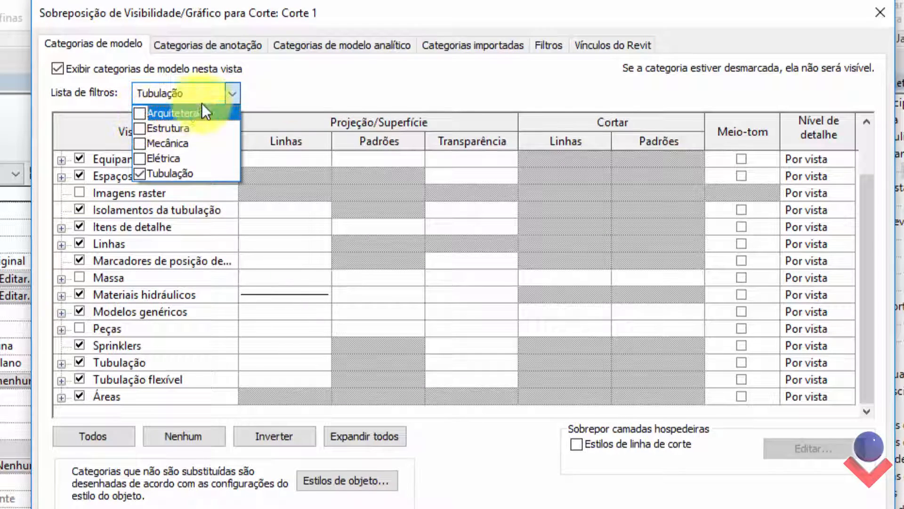
left_click(290, 88)
- Hide the VIPTEC - Linha de simetria subcategory of Materiais hidráulicos in Corte 1 and apply the change
left_click(61, 295)
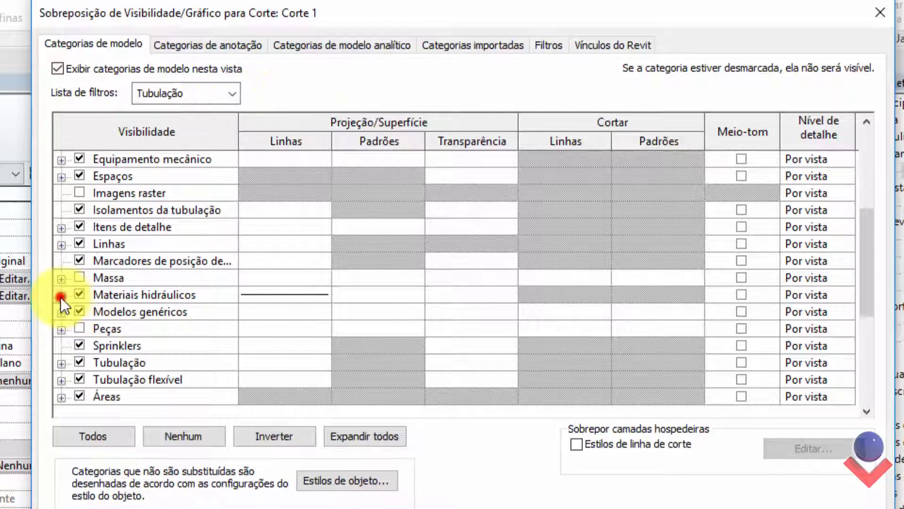
left_click(865, 230)
left_click_drag(865, 230, 872, 293)
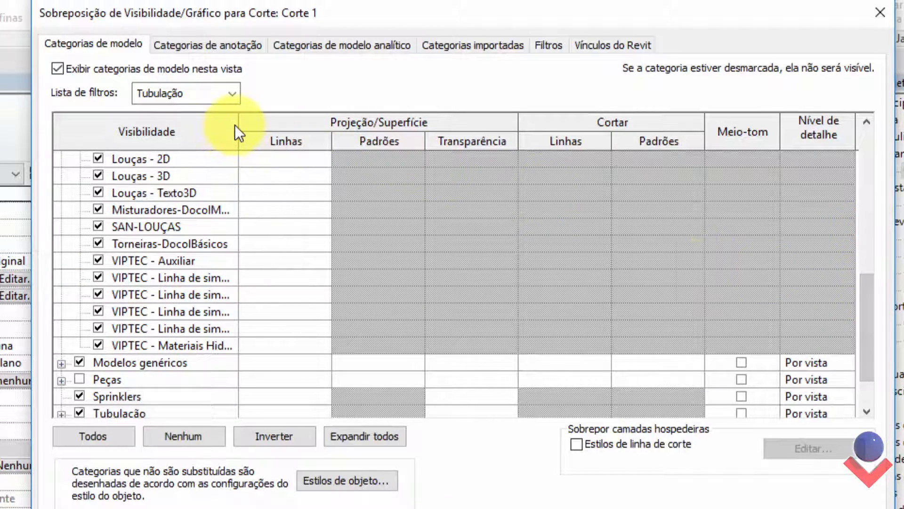
left_click_drag(235, 124, 359, 126)
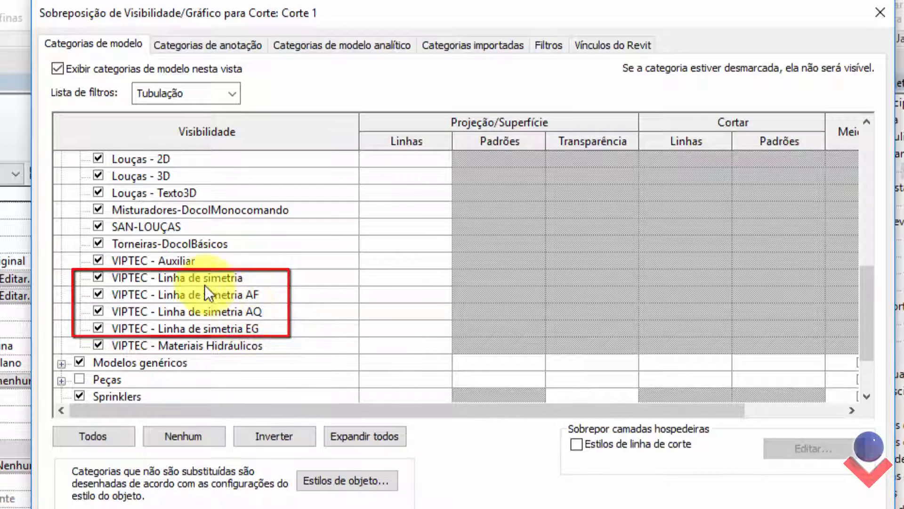
left_click(189, 278)
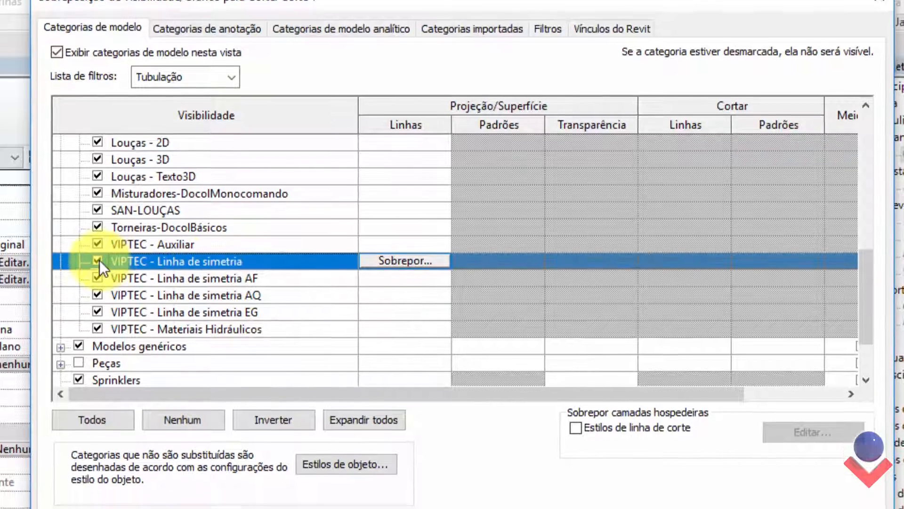
left_click(98, 260)
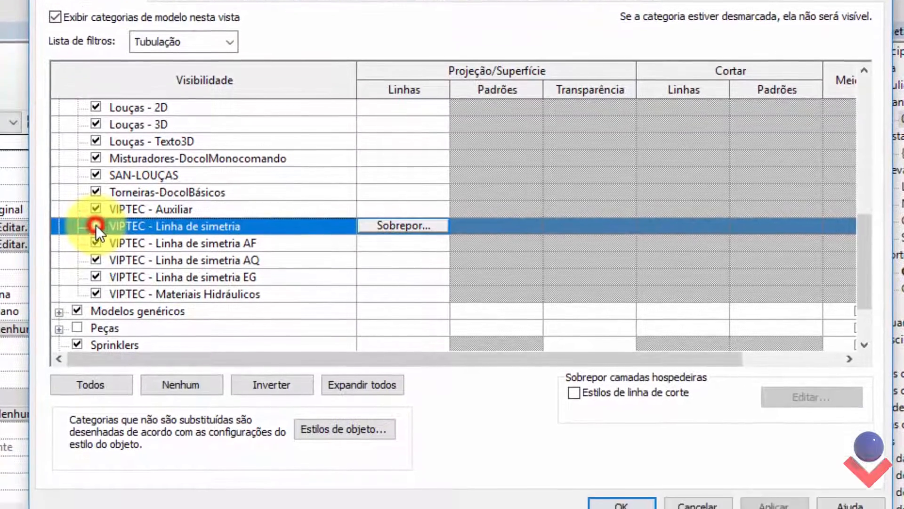
left_click(770, 486)
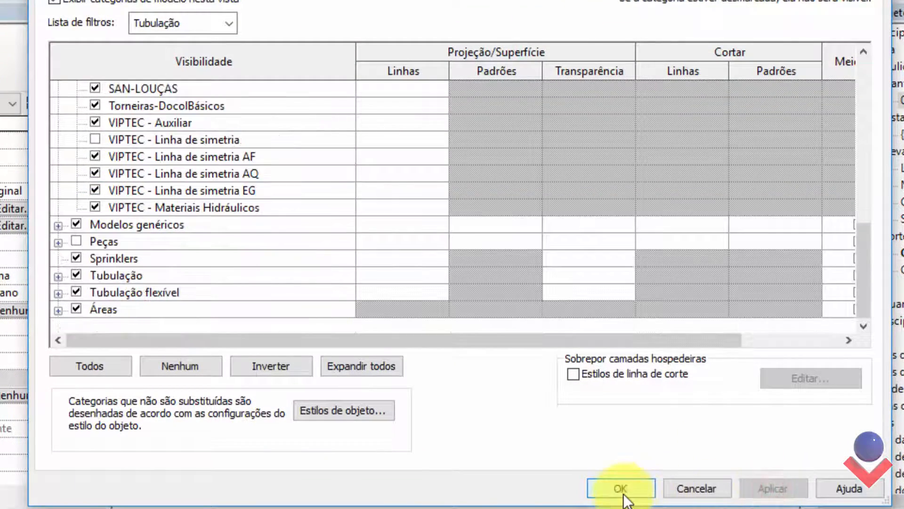
left_click(621, 490)
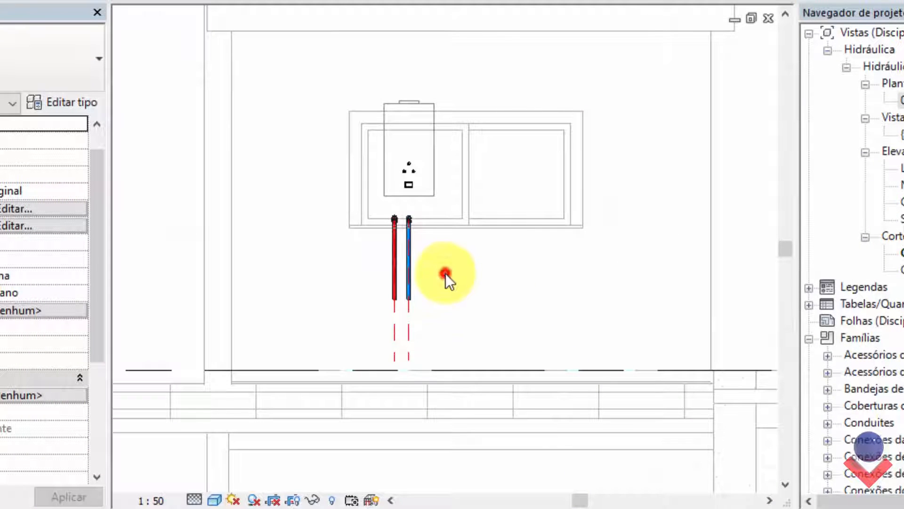
- Hide the VIPTEC - Linha de simetria AF, AQ and EG subcategories of Materiais hidráulicos in Corte 1 and apply the changes
scroll(445, 272, "up", 2)
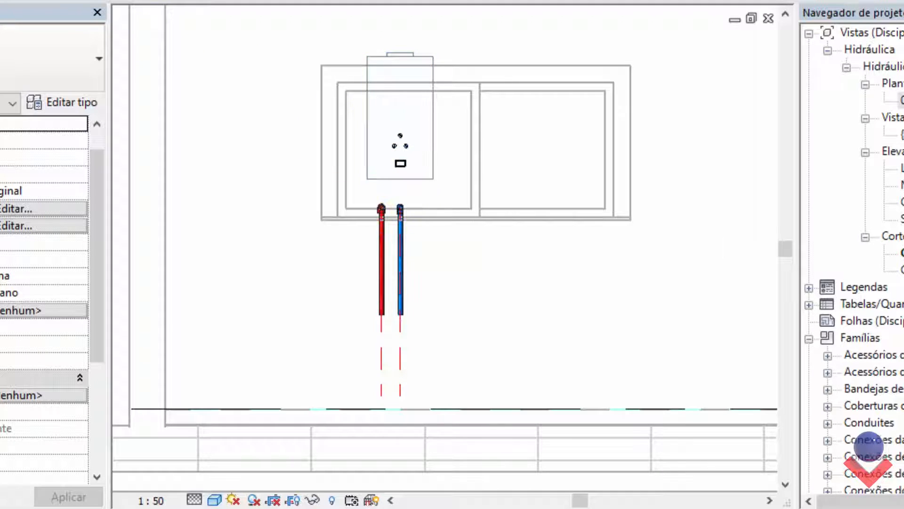
key("v")
key("g")
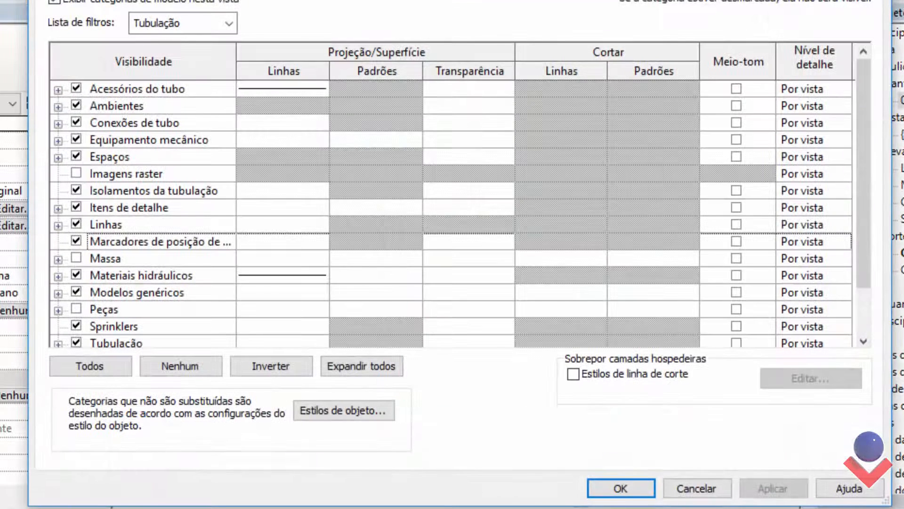
left_click(58, 276)
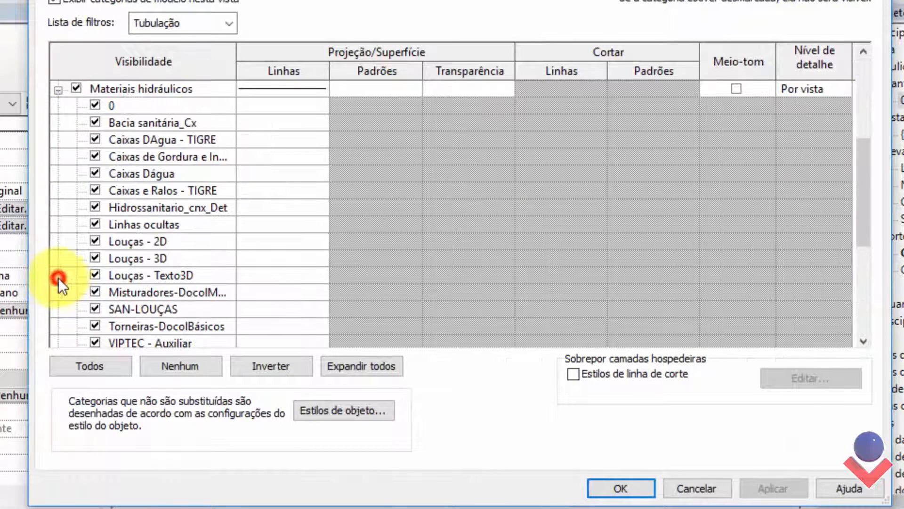
scroll(364, 217, "down", 3)
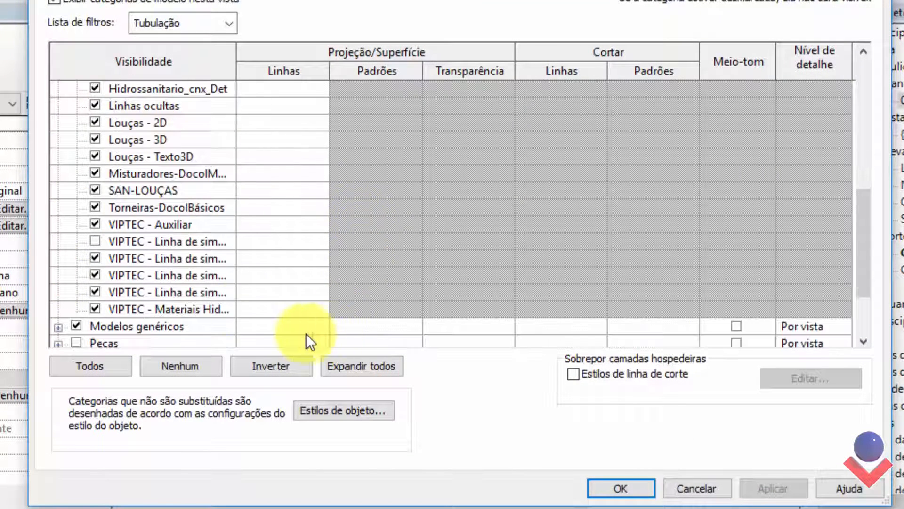
left_click(95, 257)
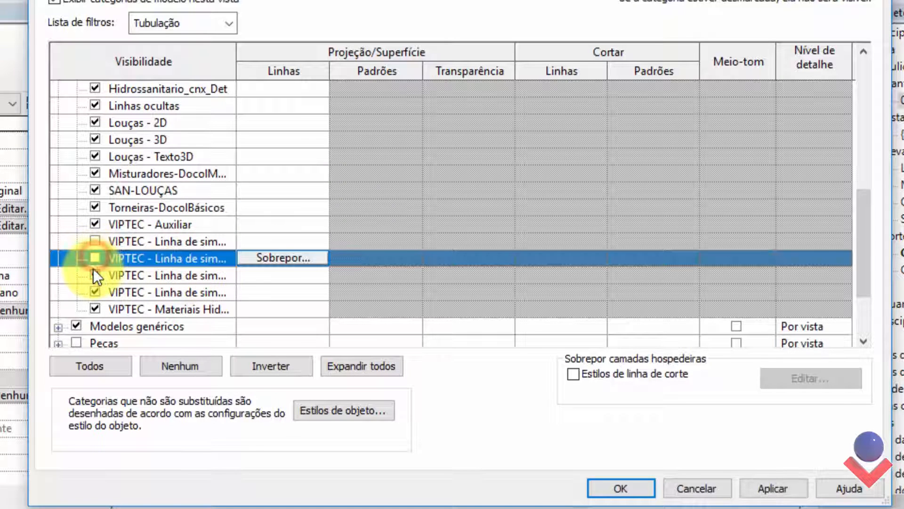
left_click(94, 272)
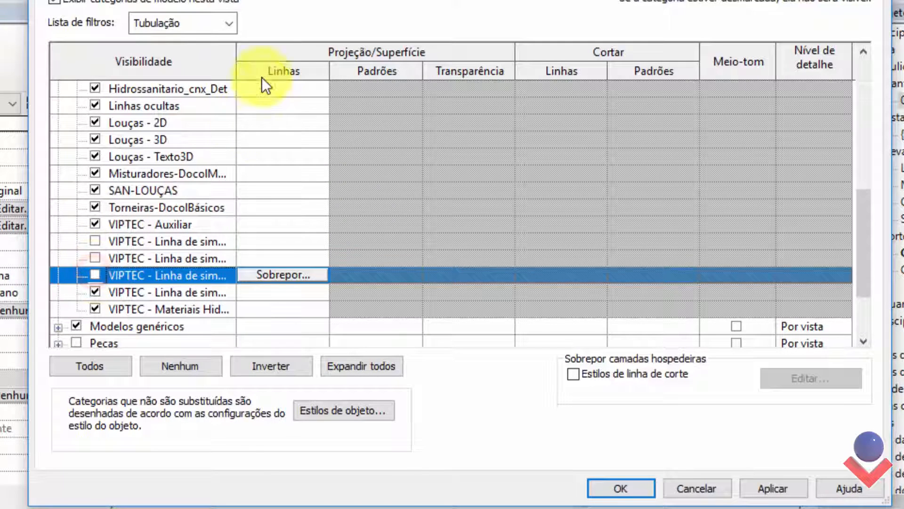
left_click_drag(237, 49, 300, 47)
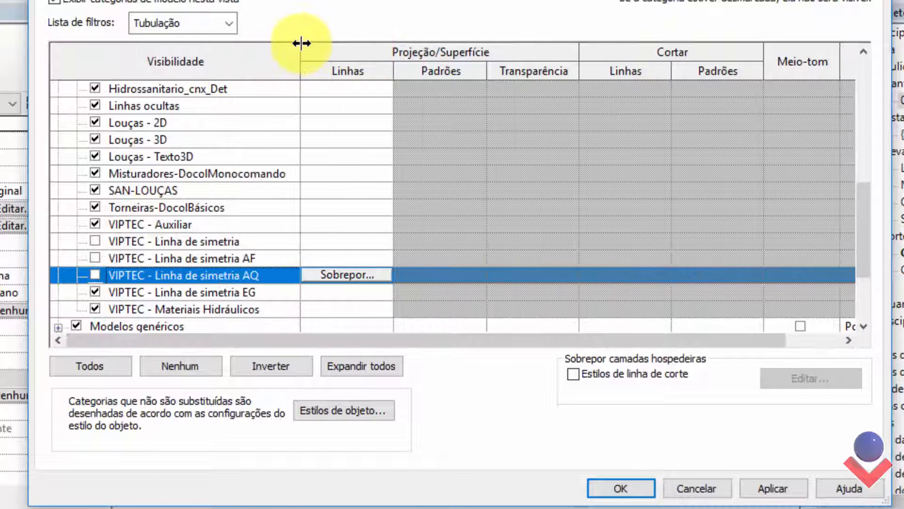
left_click(94, 294)
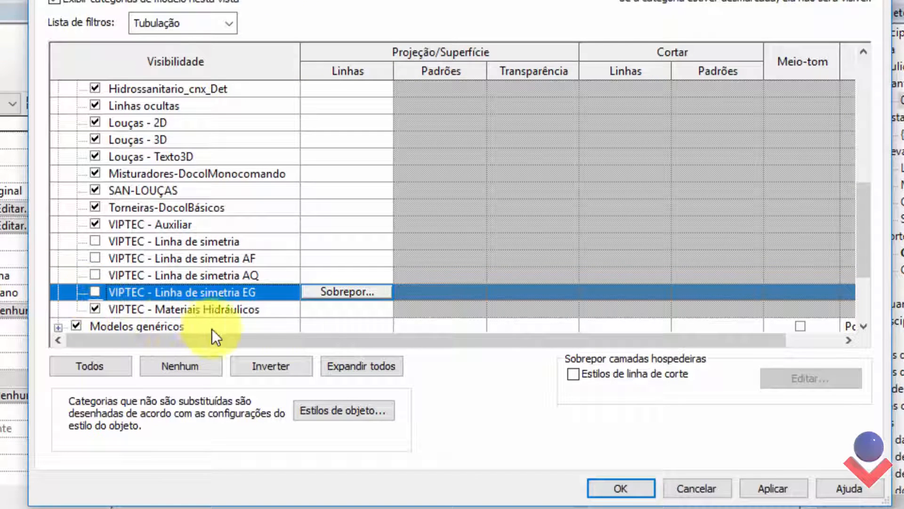
left_click(775, 490)
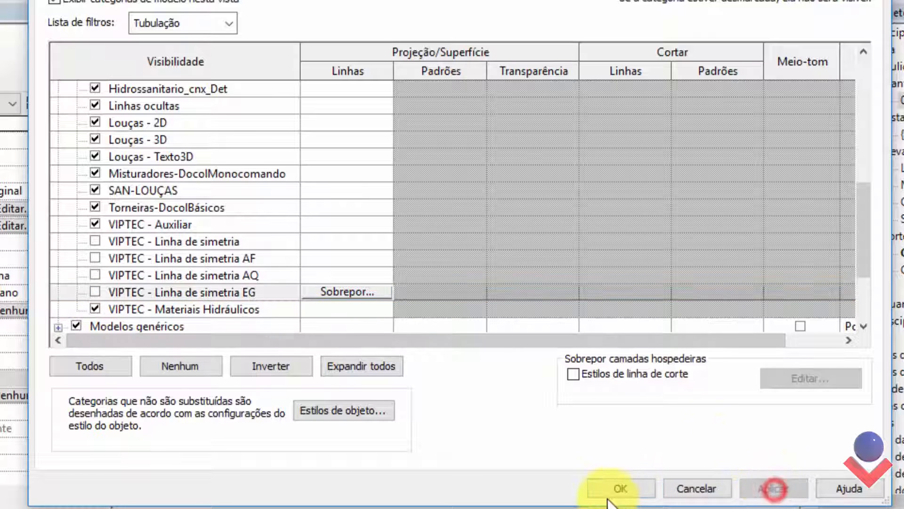
left_click(618, 489)
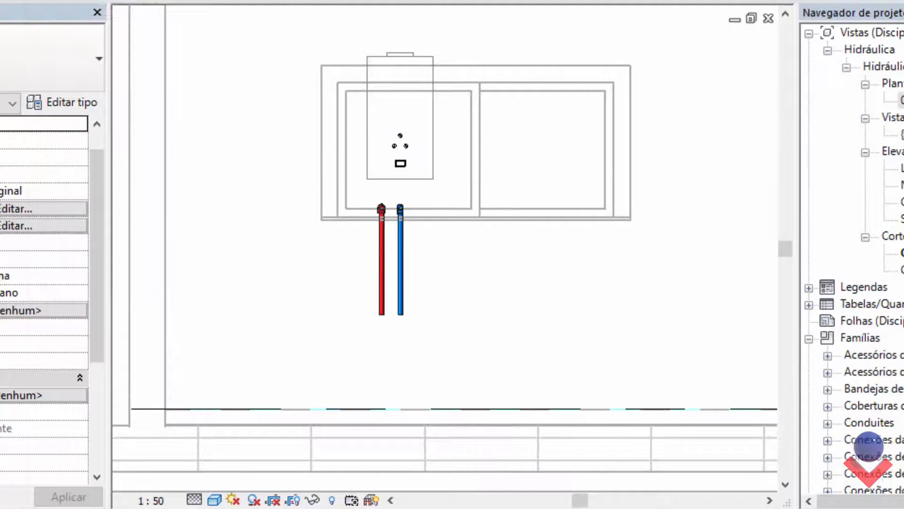
- Make the four VIPTEC - Linha de simetria subcategories of Materiais hidráulicos visible again in Corte 1 and apply the overrides
key("v")
key("v")
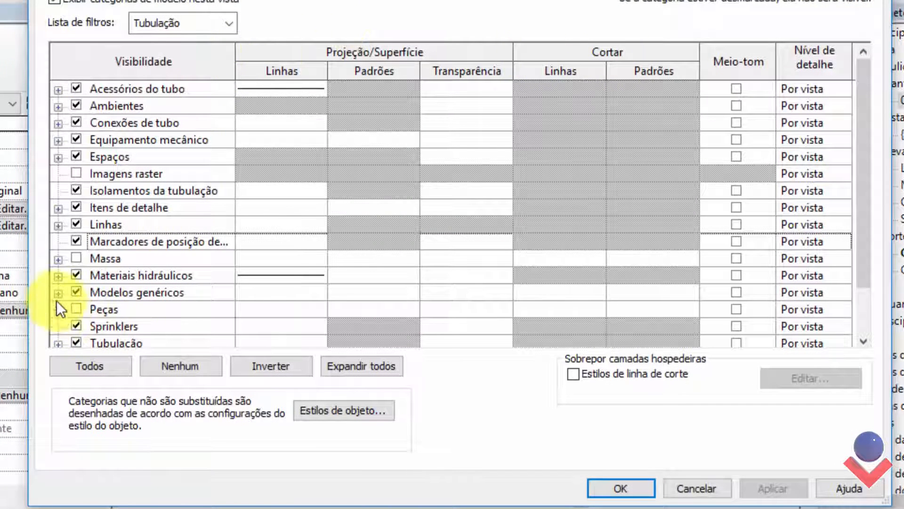
left_click(56, 276)
scroll(242, 228, "down", 3)
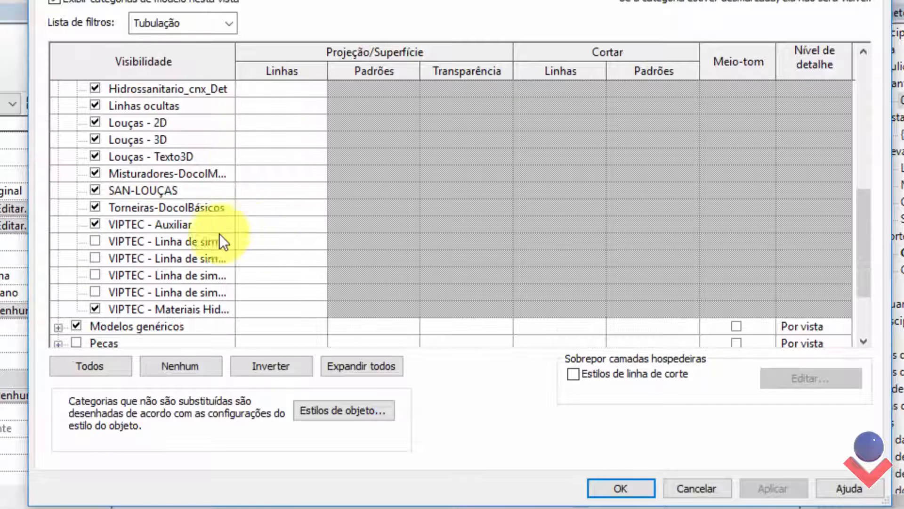
left_click(97, 241)
left_click(97, 257)
left_click(97, 274)
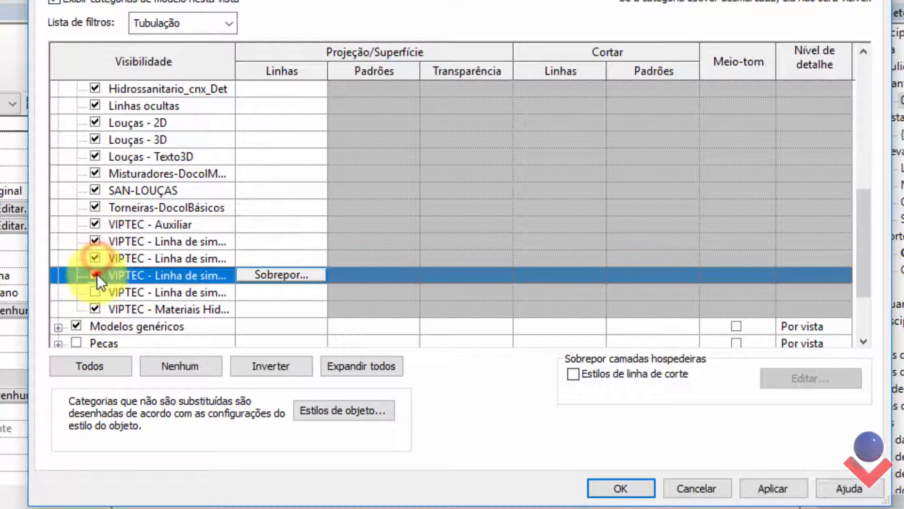
left_click(96, 290)
left_click(777, 488)
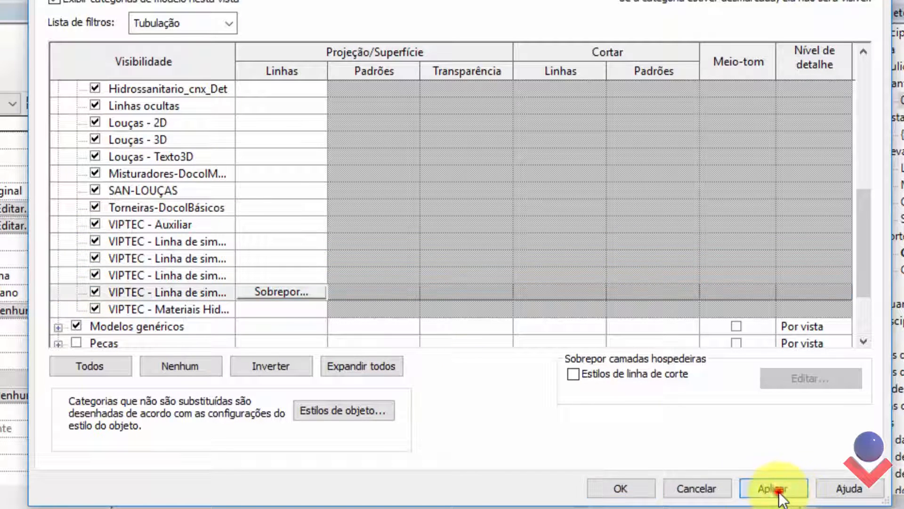
left_click(641, 492)
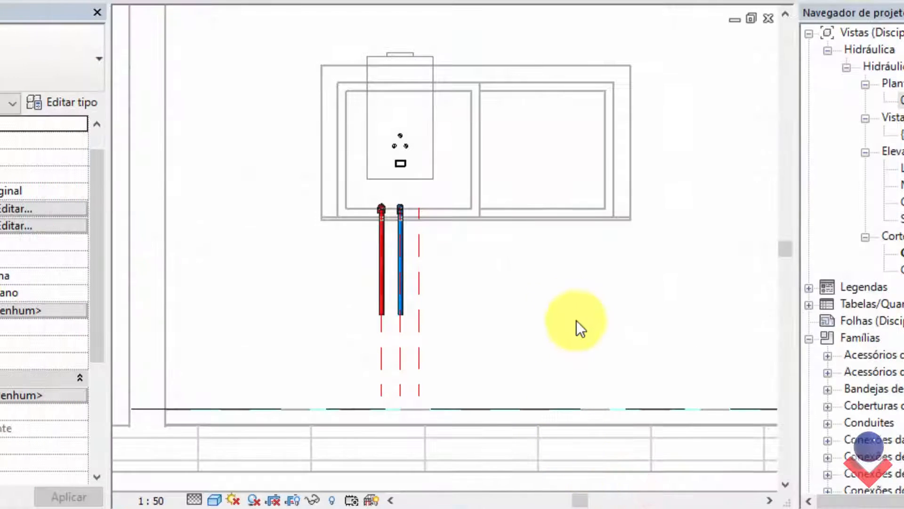
- Switch off the VIPTEC: Marcação visibility parameter of the gas water heater in Corte 1
left_click(434, 146)
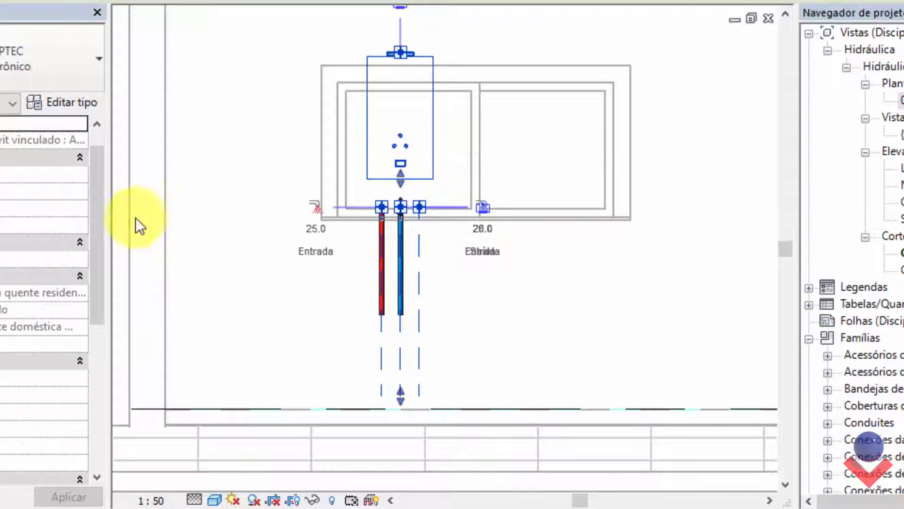
left_click_drag(94, 183, 105, 248)
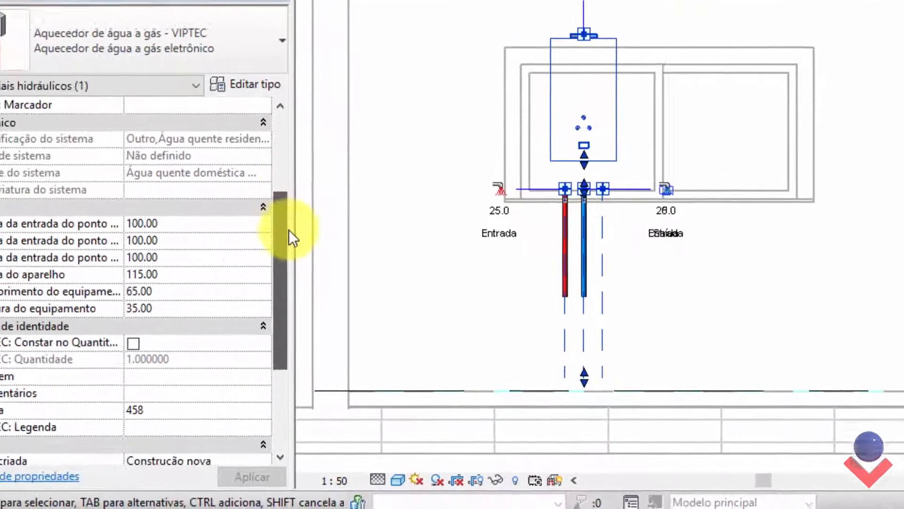
scroll(289, 254, "up", 5)
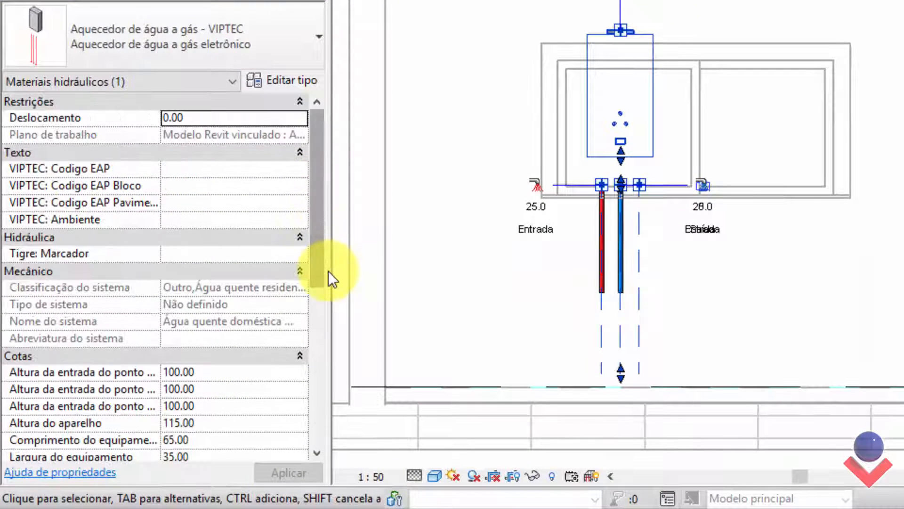
mouse_move(312, 230)
left_mouse_down()
mouse_move(326, 253)
mouse_move(330, 344)
mouse_move(168, 441)
left_mouse_up()
scroll(292, 357, "down", 6)
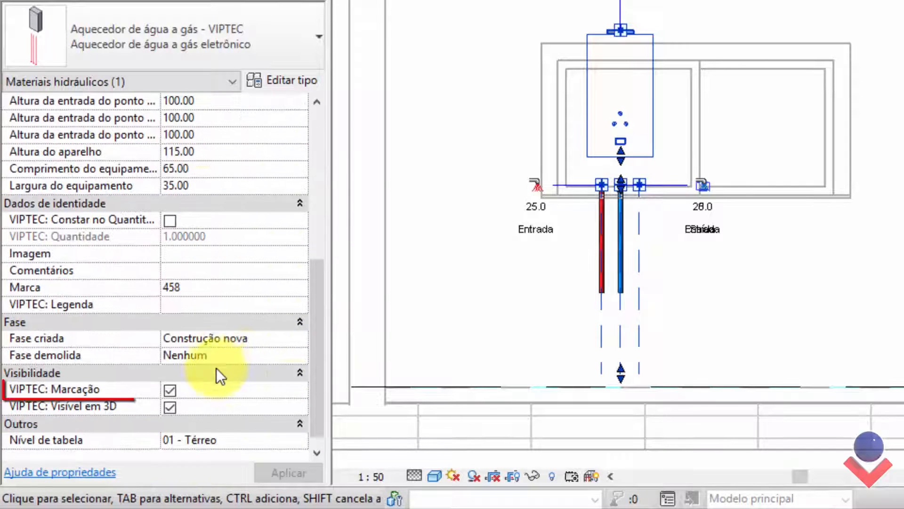
left_click(170, 390)
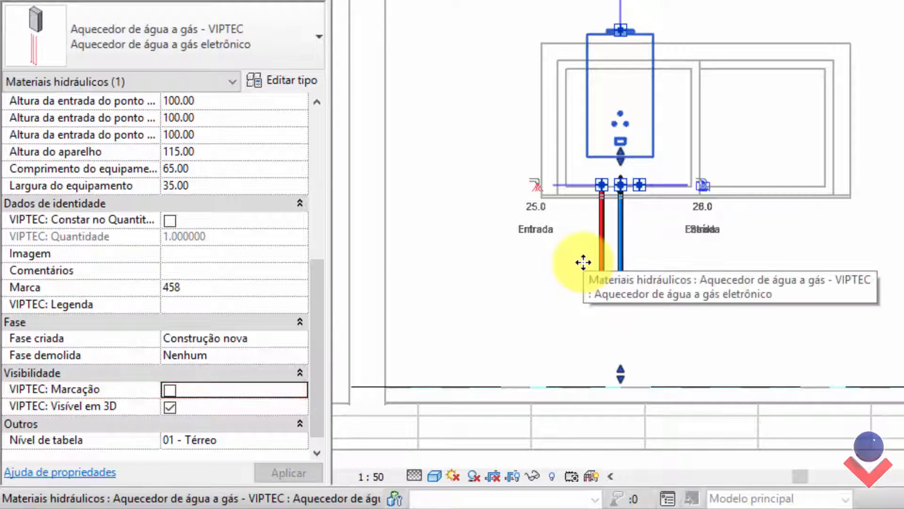
left_click(778, 277)
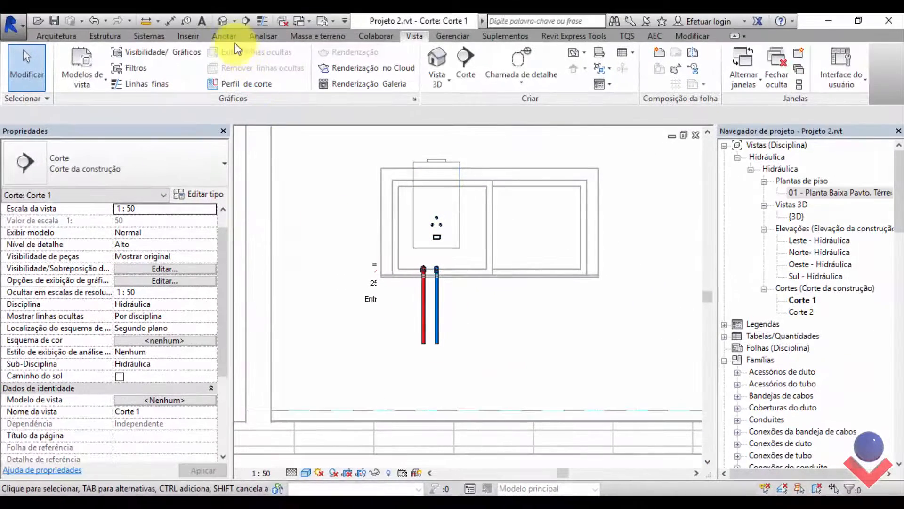
- Open the default 3D view and switch off the gas heater's VIPTEC: Visível em 3D parameter
left_click(223, 21)
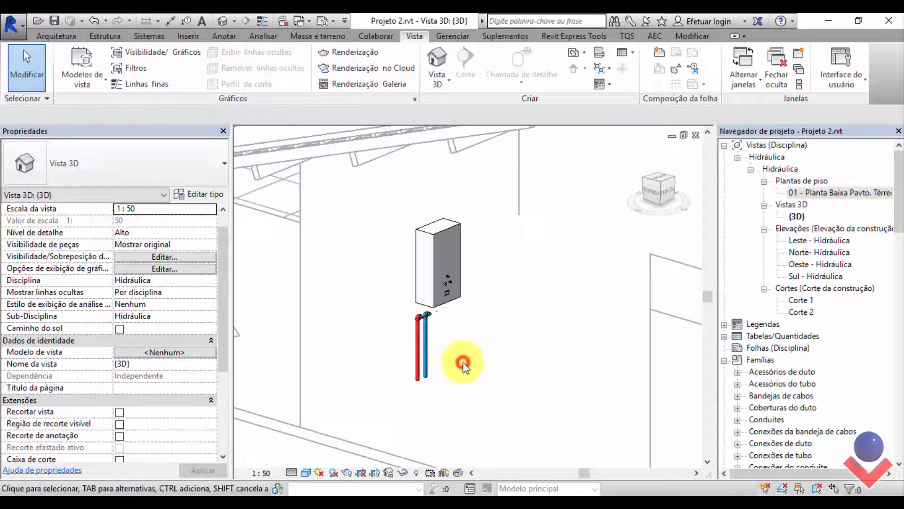
left_click(447, 225)
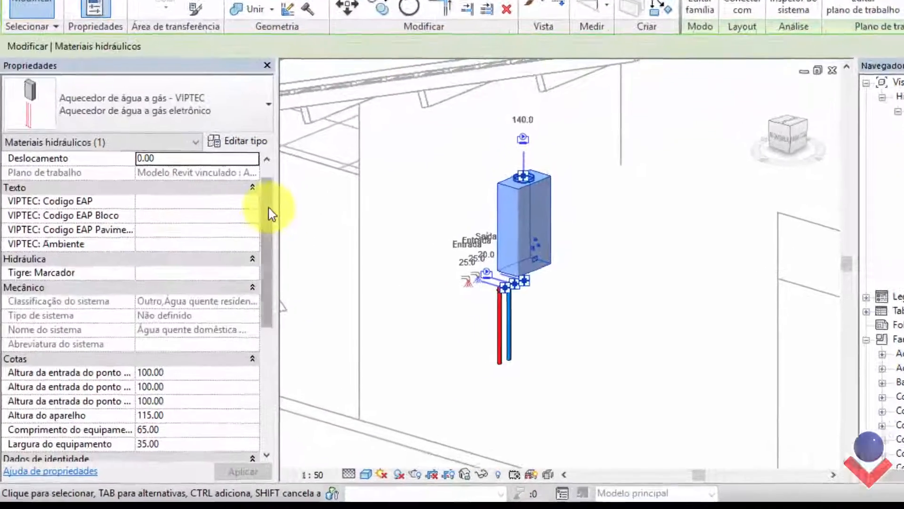
left_click_drag(269, 207, 257, 350)
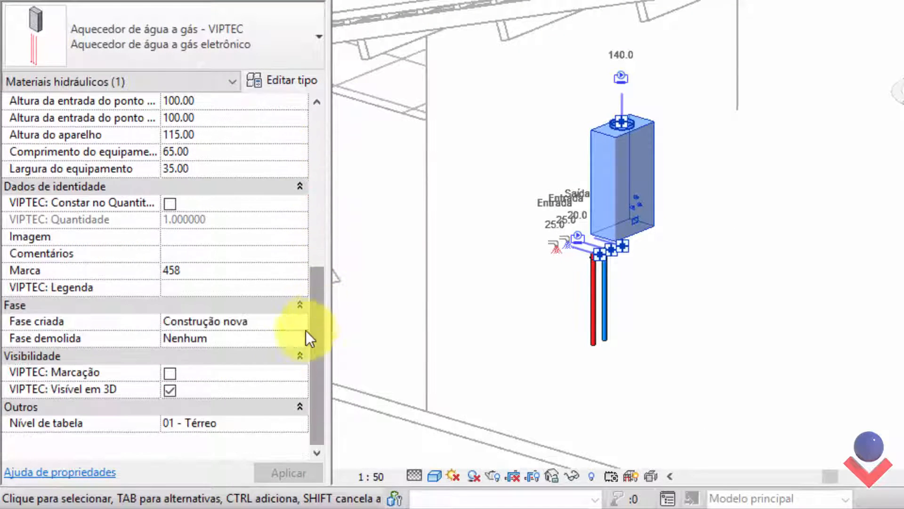
left_click(170, 390)
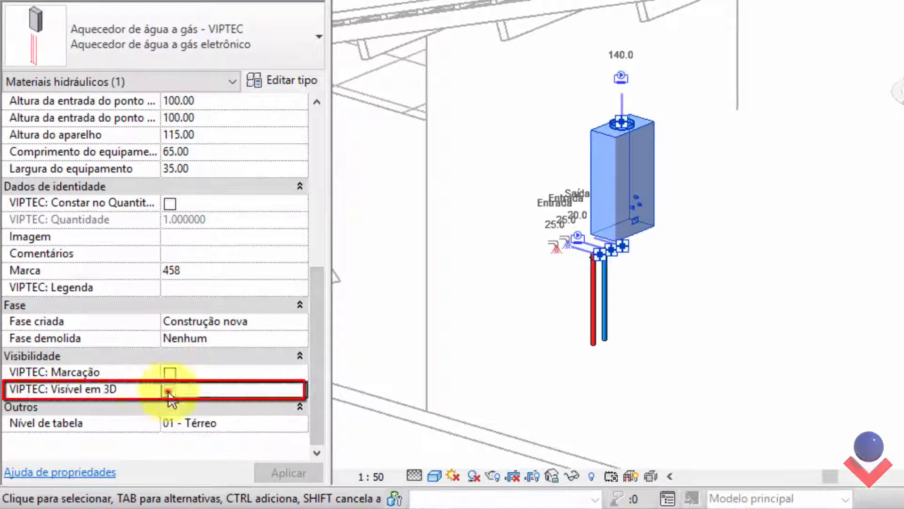
left_click(494, 391)
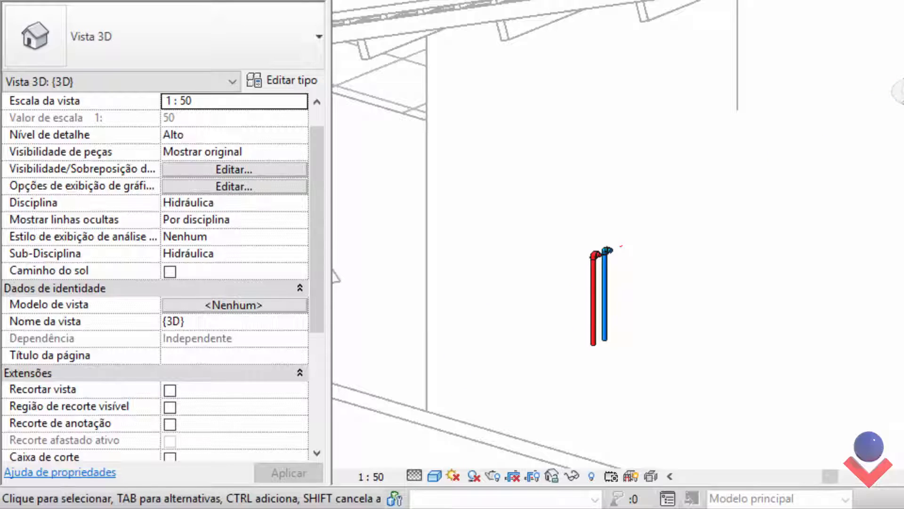
- Switch VIPTEC: Marcação and VIPTEC: Visível em 3D back on for the gas water heater
left_click(618, 246)
scroll(302, 259, "down", 5)
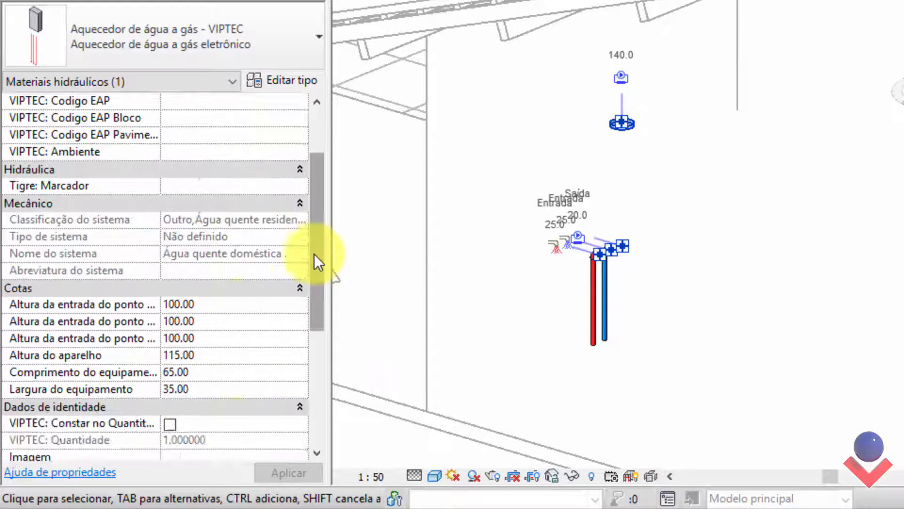
left_click(170, 390)
left_click(170, 407)
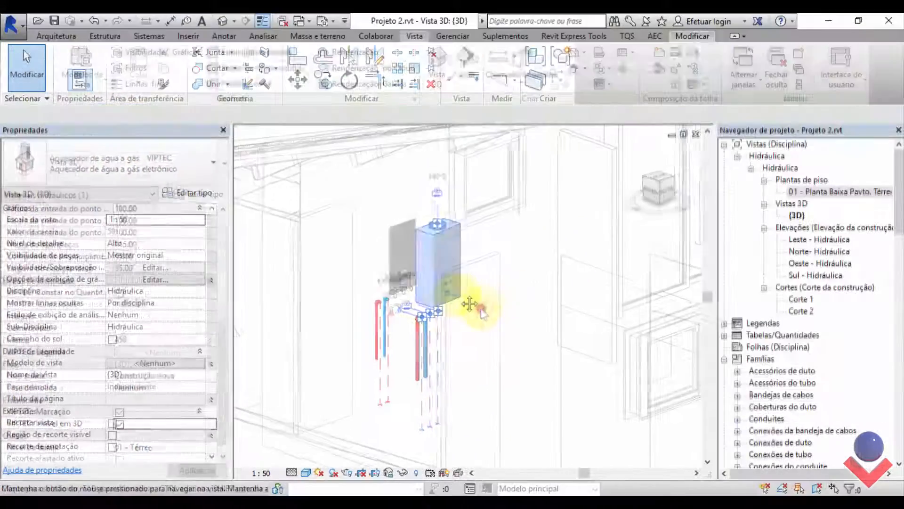
mouse_move(470, 305)
middle_mouse_down()
mouse_move(454, 295)
mouse_move(476, 303)
mouse_move(462, 293)
middle_mouse_up()
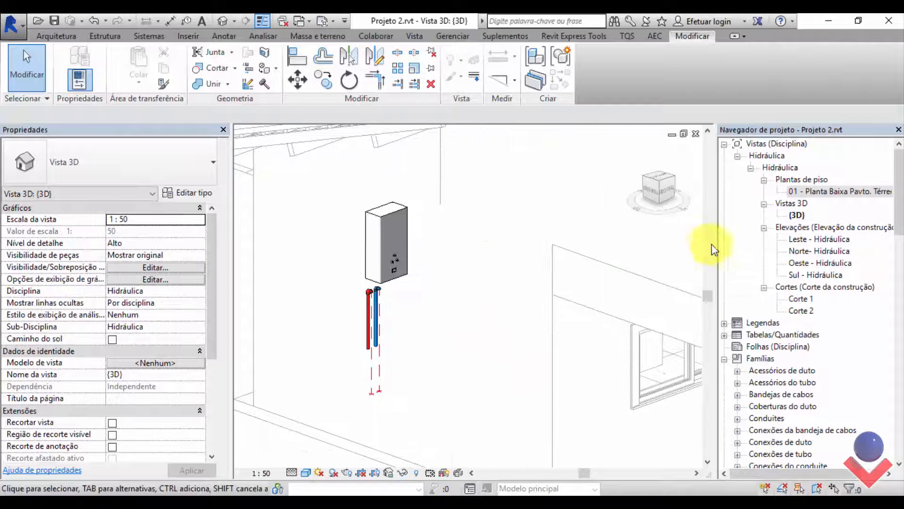
- Open the floor plan 01 - Planta Baixa Pavto. Térreo at the room with the sliding window below the heater's room
left_click(833, 191)
double_click(834, 194)
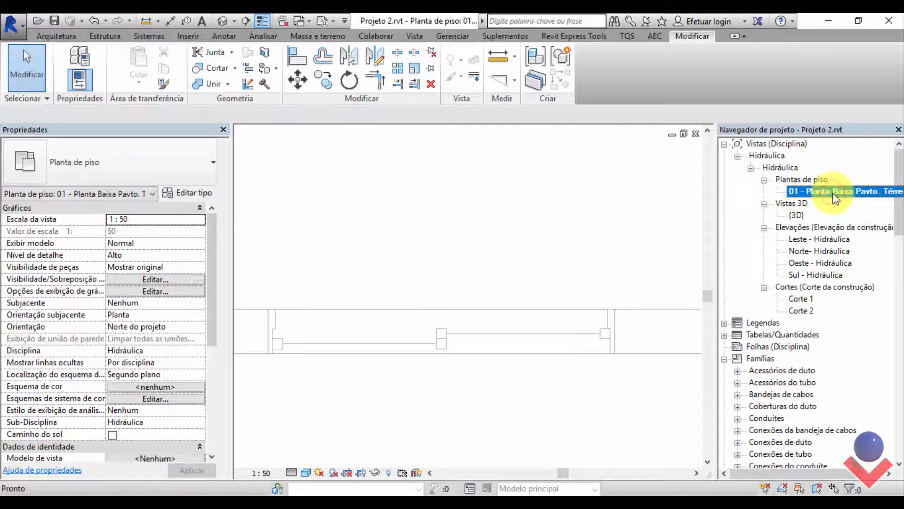
scroll(536, 263, "up", 5)
scroll(536, 264, "down", 3)
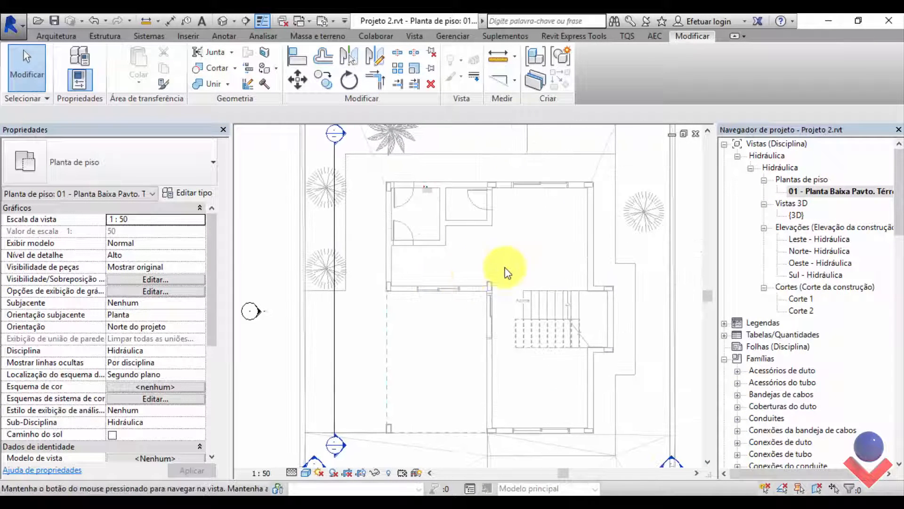
scroll(423, 183, "up", 4)
scroll(447, 185, "down", 3)
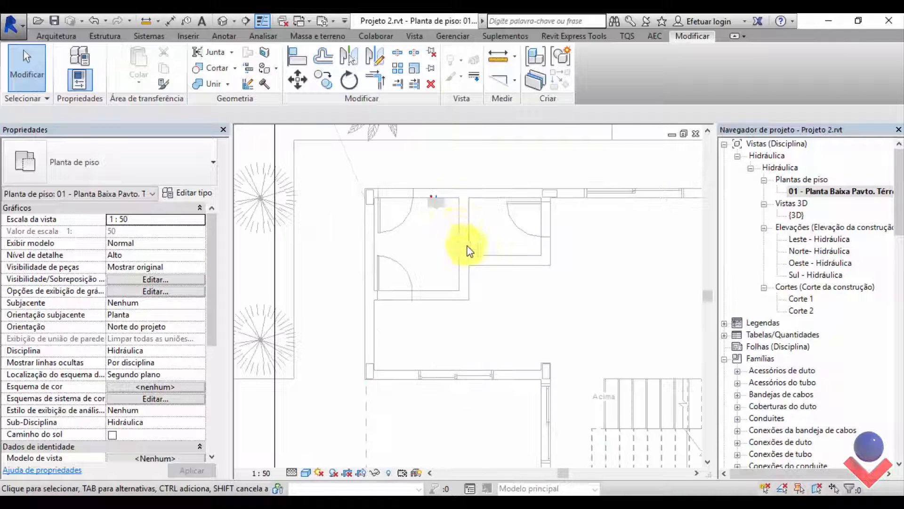
middle_click_drag(467, 246, 458, 188)
scroll(456, 268, "up", 2)
middle_click_drag(476, 268, 475, 342)
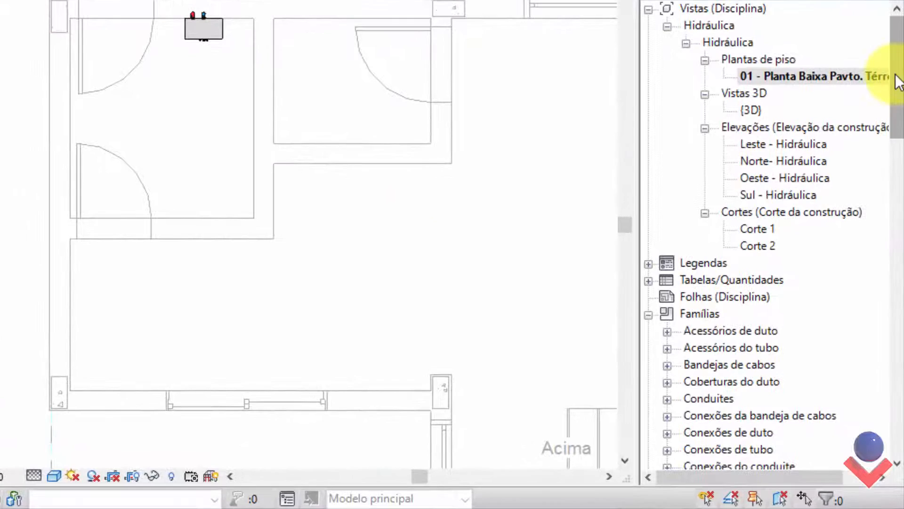
- Place a Pia com cuba retangular from the Cubas com bancada - VIPTEC family, rotated so its taps face the wall with the sliding window
left_click_drag(898, 79, 899, 263)
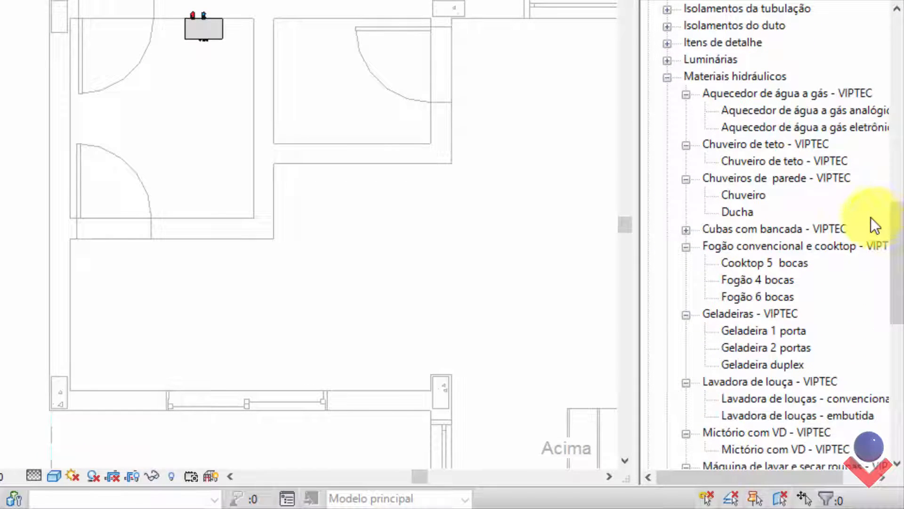
scroll(761, 320, "down", 2)
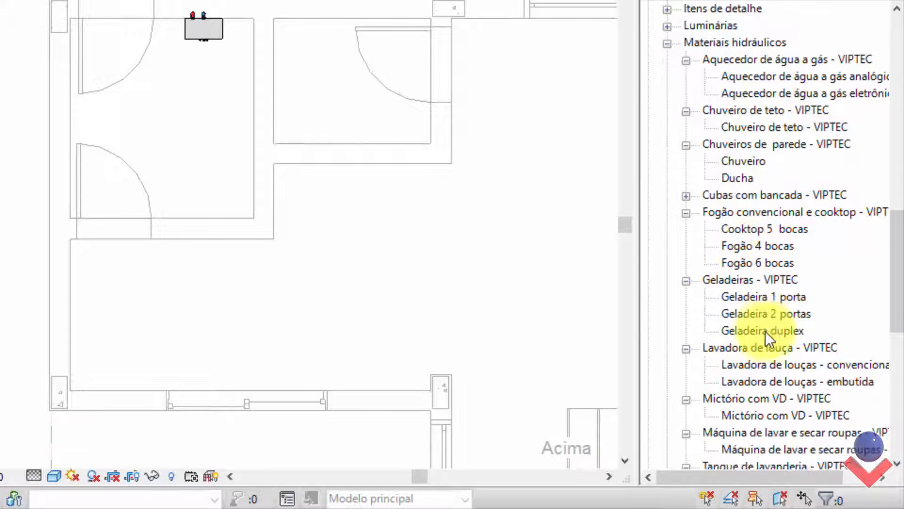
scroll(766, 339, "down", 2)
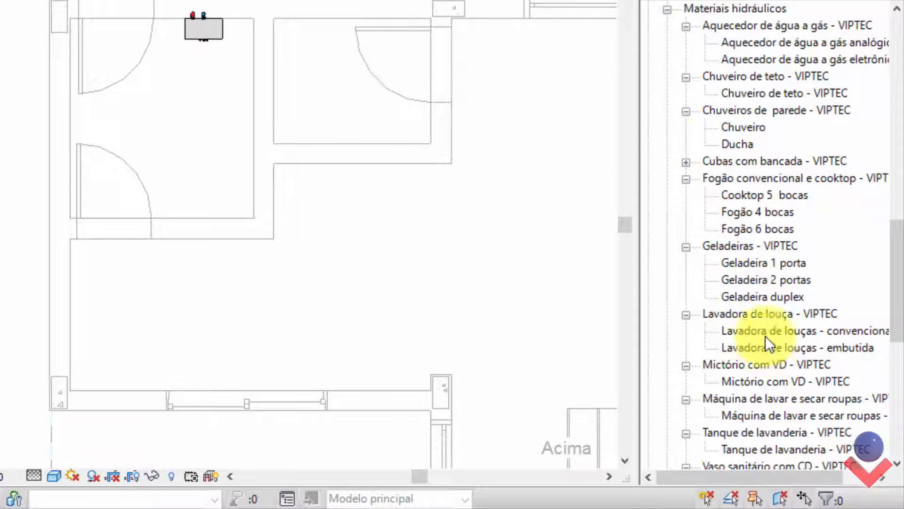
left_click(686, 162)
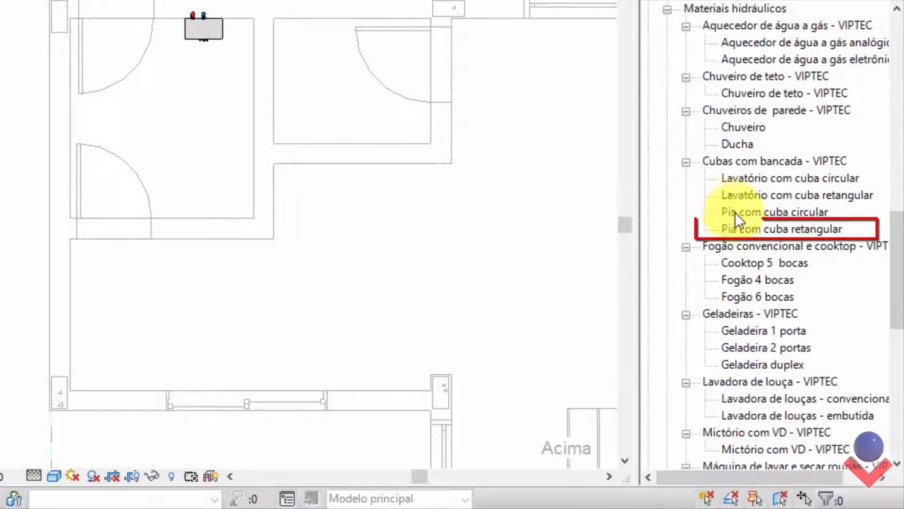
left_click(748, 229)
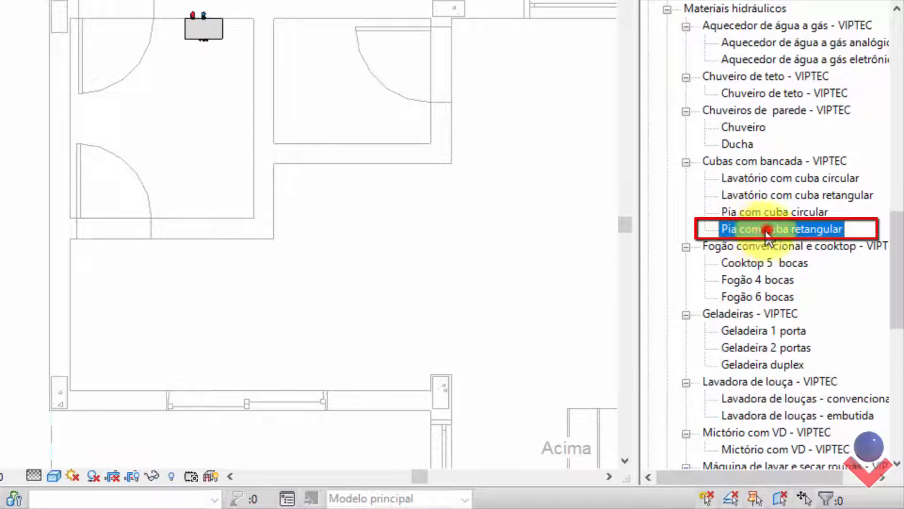
left_click_drag(767, 231, 249, 292)
key("space")
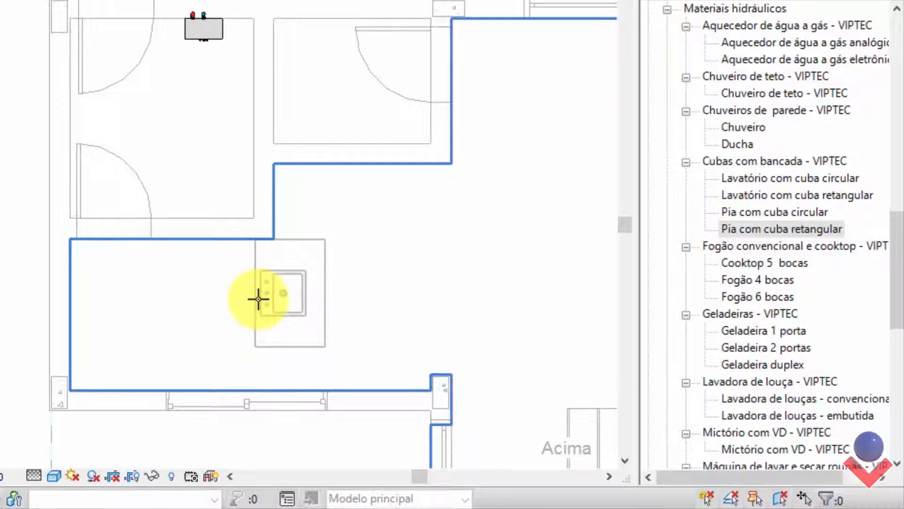
key("space")
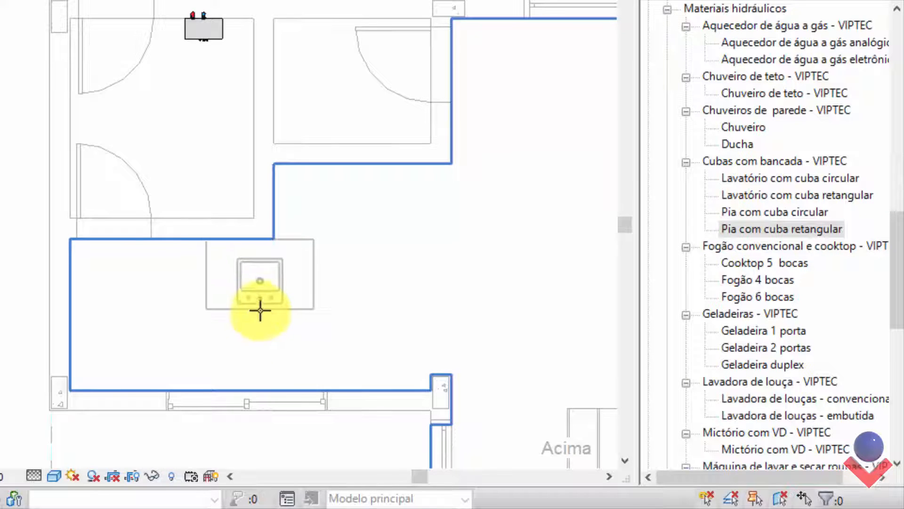
left_click(251, 385)
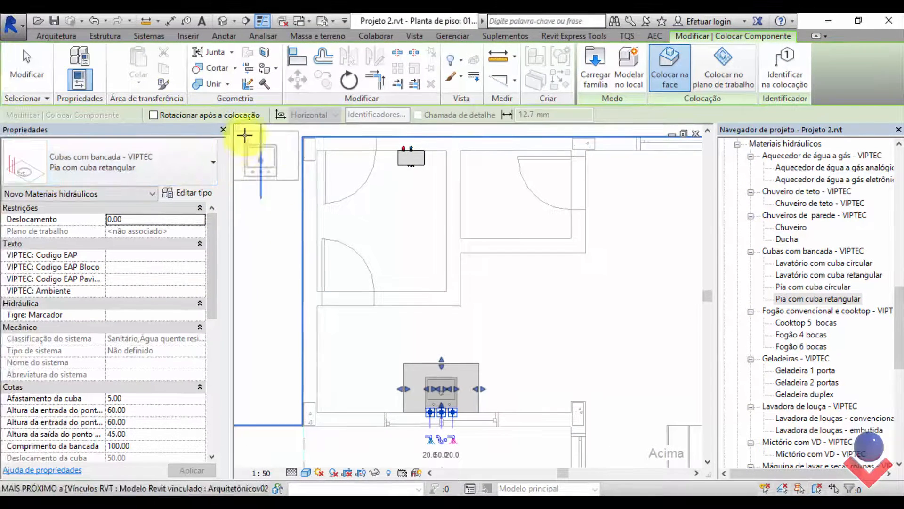
- End component placement and inspect the rectangular-basin sink and its dashed connection lines below the window in the 3D view
left_click(222, 21)
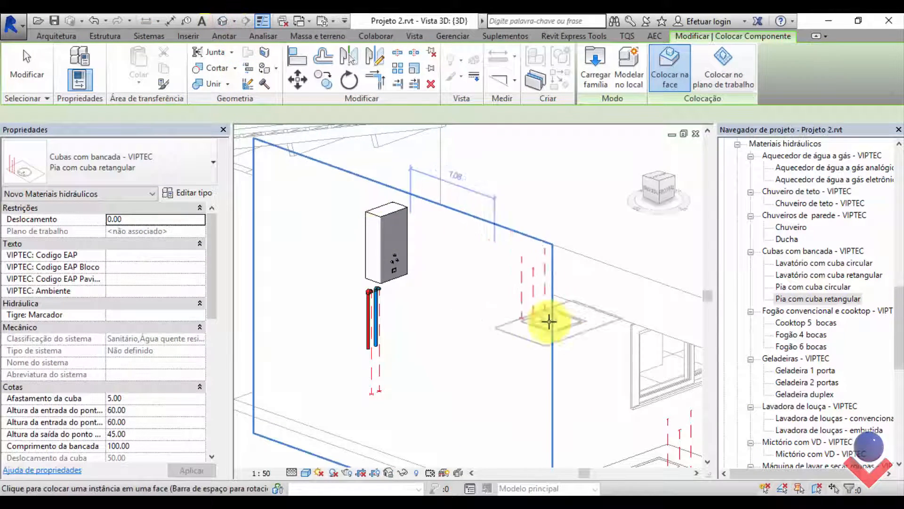
scroll(549, 313, "up", 5)
key("Escape")
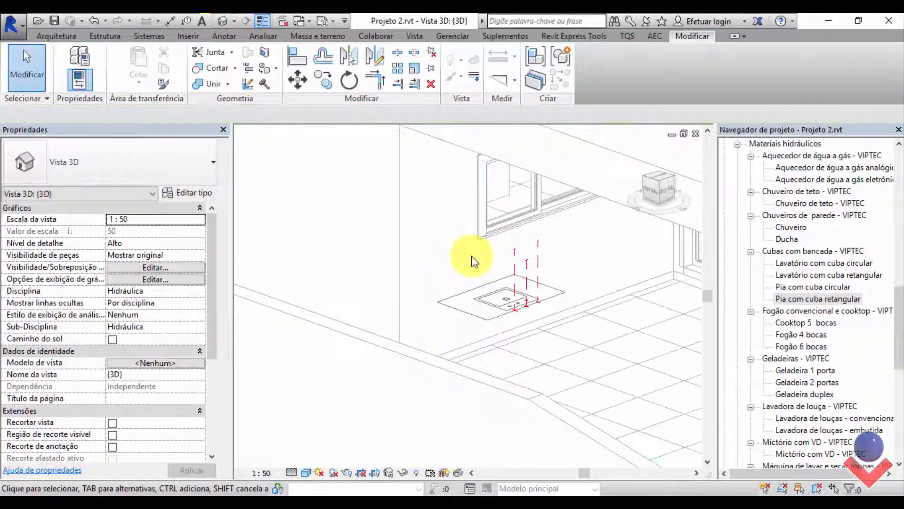
scroll(536, 284, "up", 1)
middle_click_drag(630, 259, 614, 317)
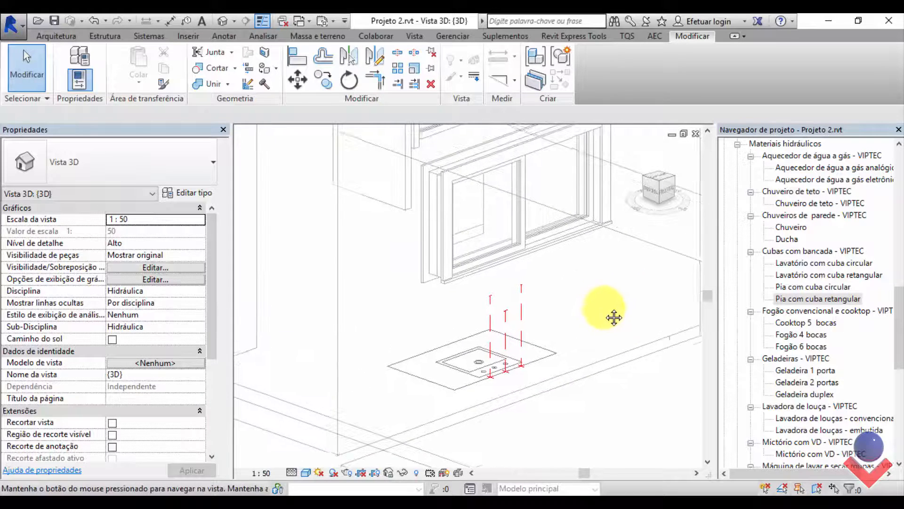
middle_click_drag(554, 322, 546, 314)
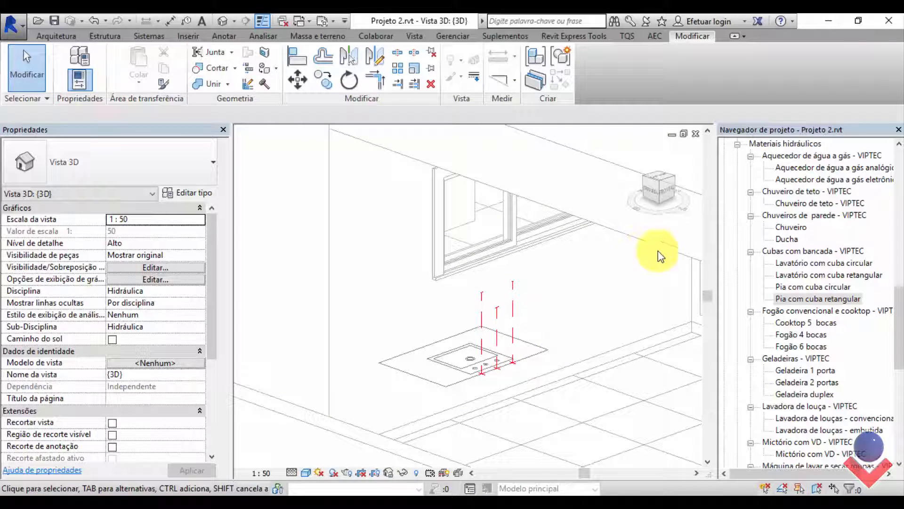
- Open section Corte 1 from the ground-floor plan and examine the rectangular-basin sink and its connection points below the window
scroll(829, 198, "up", 10)
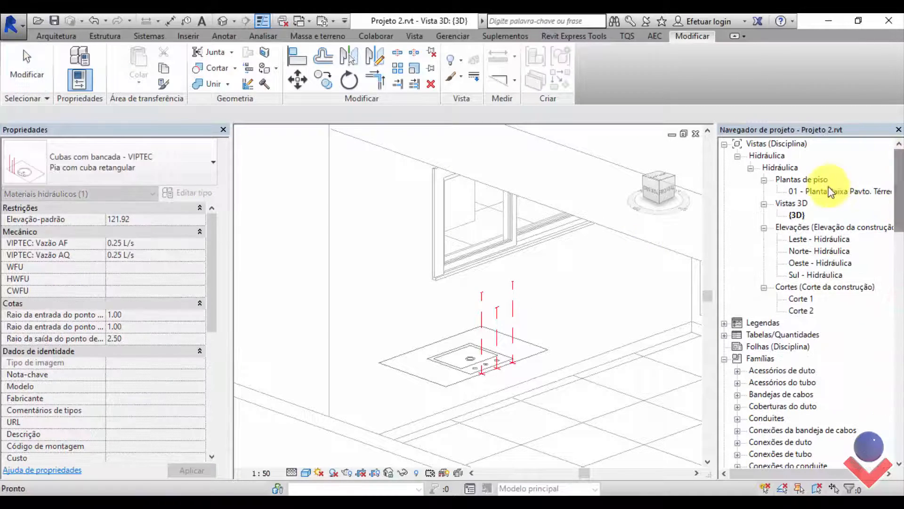
double_click(832, 192)
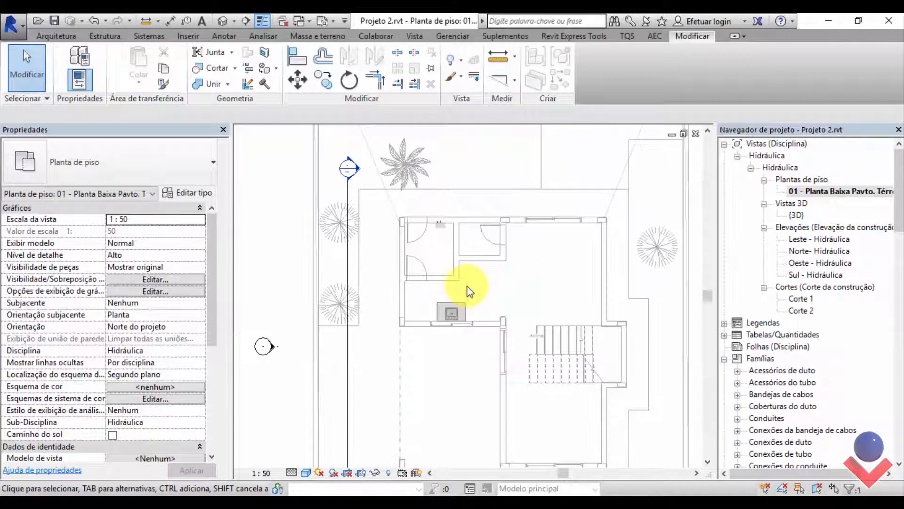
scroll(466, 287, "down", 3)
double_click(323, 406)
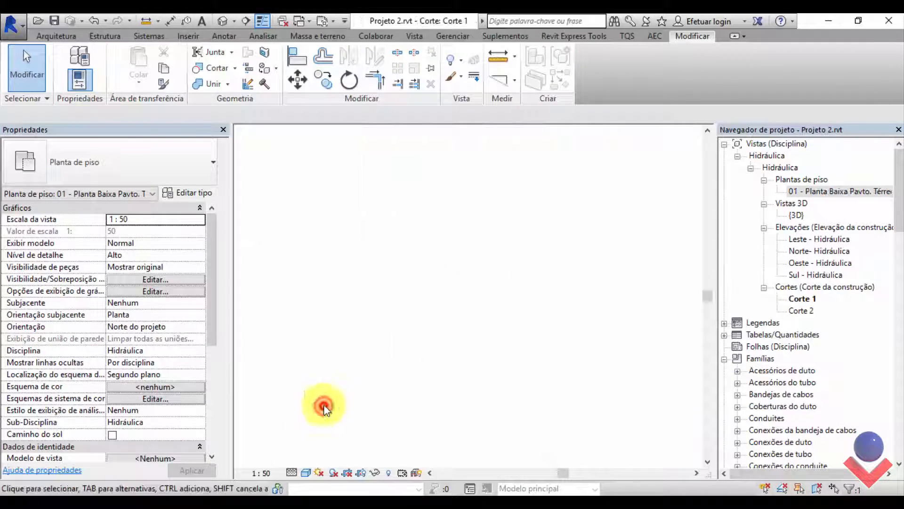
scroll(415, 405, "up", 5)
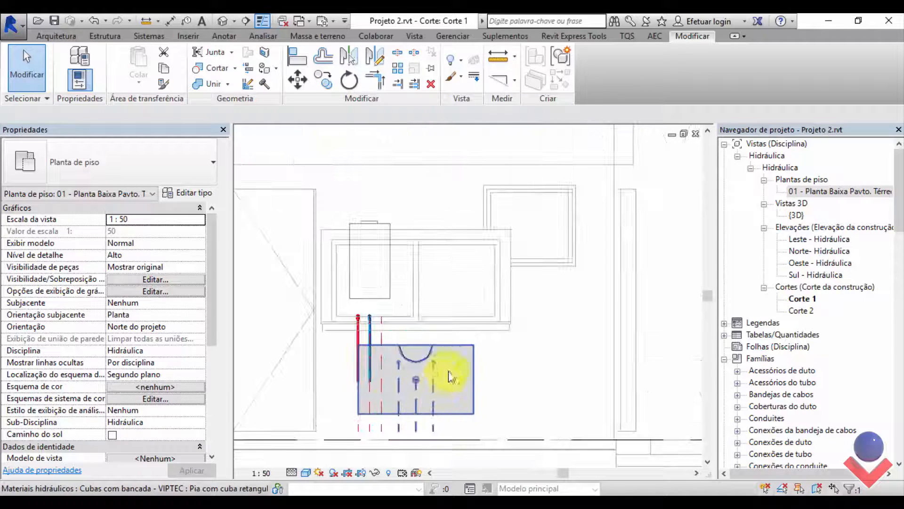
left_click(453, 376)
scroll(459, 379, "up", 3)
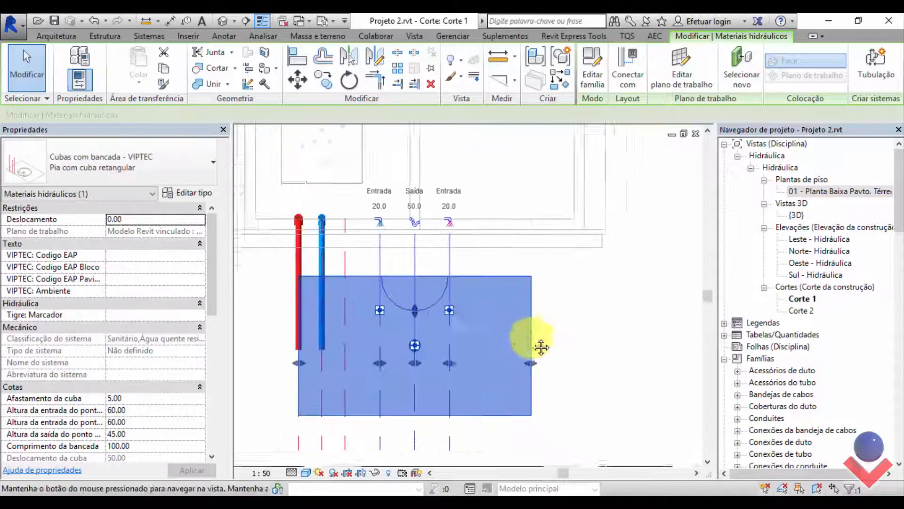
left_click(613, 319)
scroll(610, 321, "down", 4)
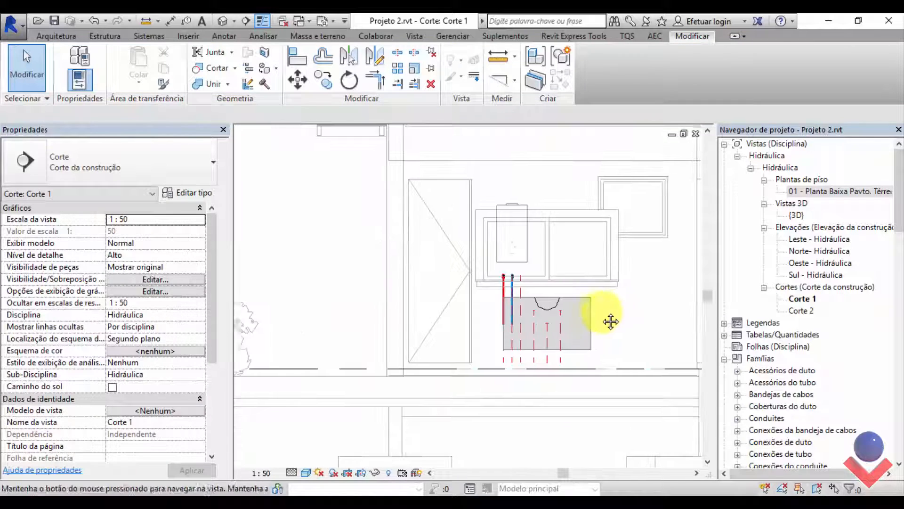
middle_click_drag(611, 322, 450, 379)
scroll(567, 317, "down", 3)
scroll(461, 370, "down", 1)
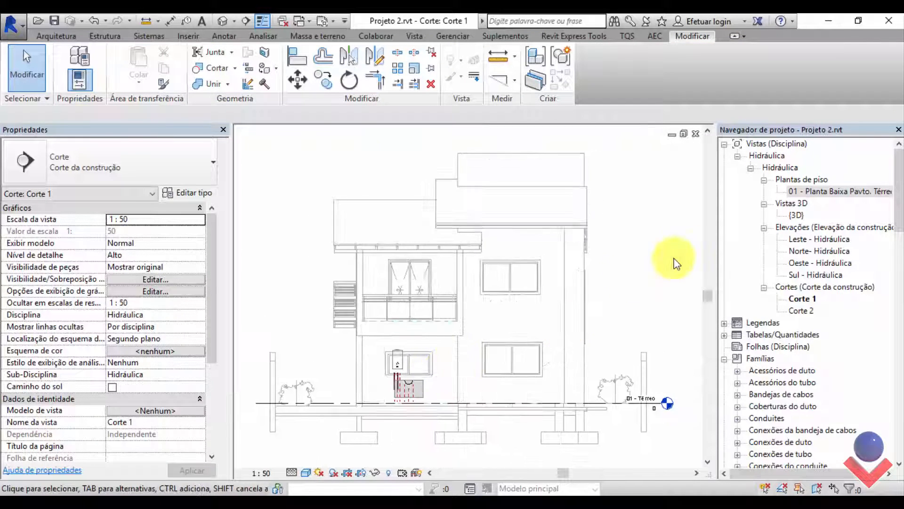
- Open section Corte 2 from the ground-floor plan and examine the sink's side profile and the gas heater across the room
double_click(800, 191)
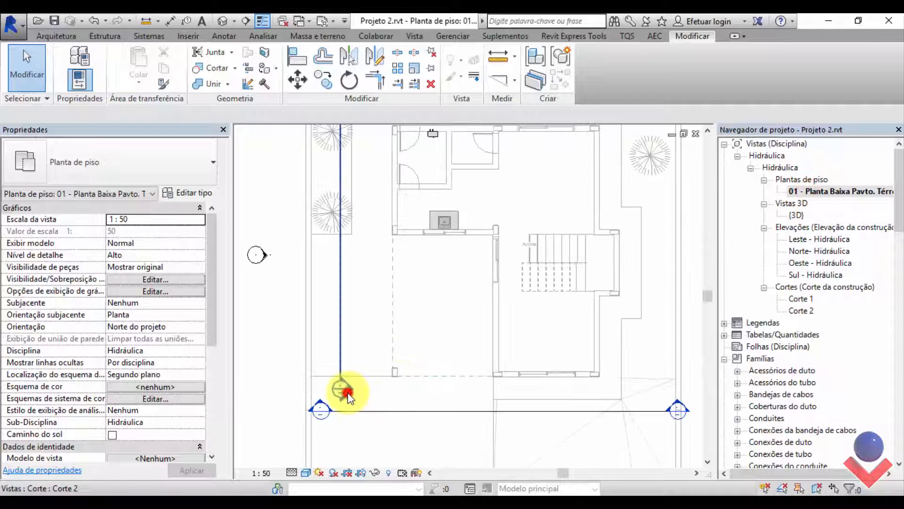
double_click(347, 393)
scroll(460, 313, "down", 2)
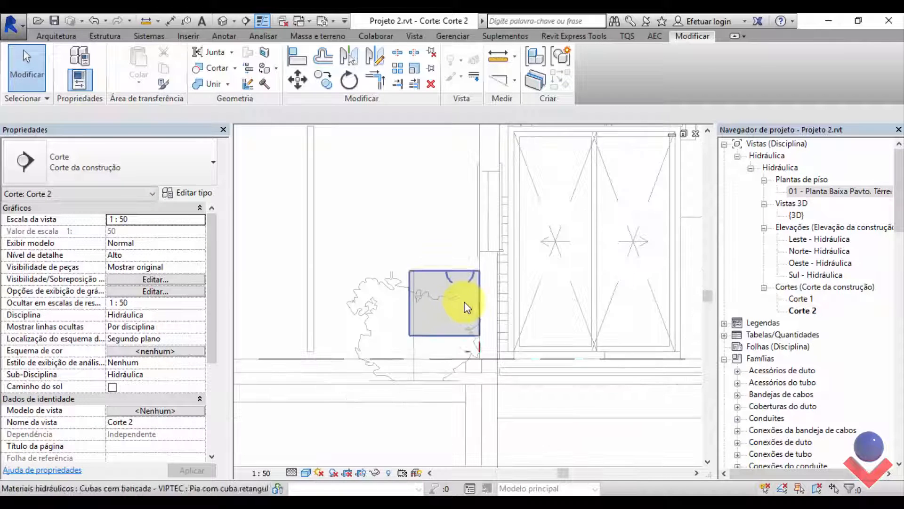
middle_click_drag(464, 302, 527, 344)
scroll(524, 340, "down", 5)
scroll(373, 299, "up", 2)
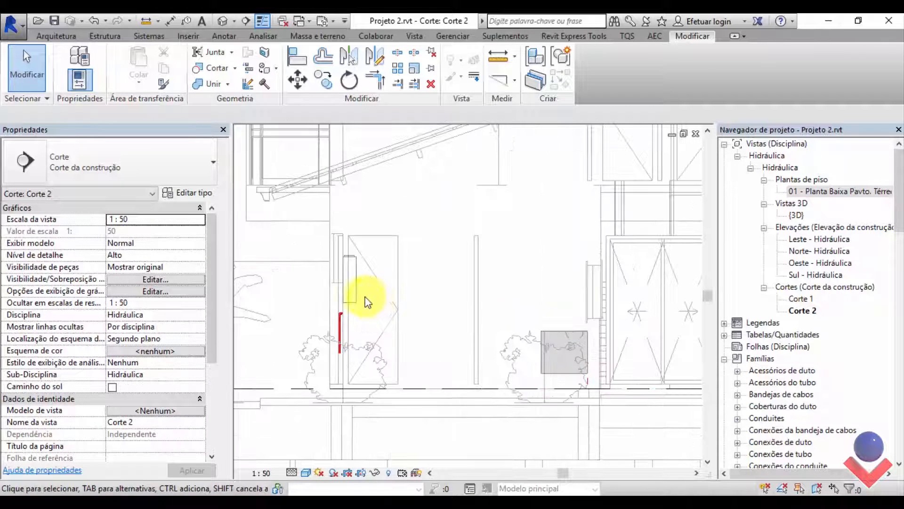
scroll(588, 379, "up", 3)
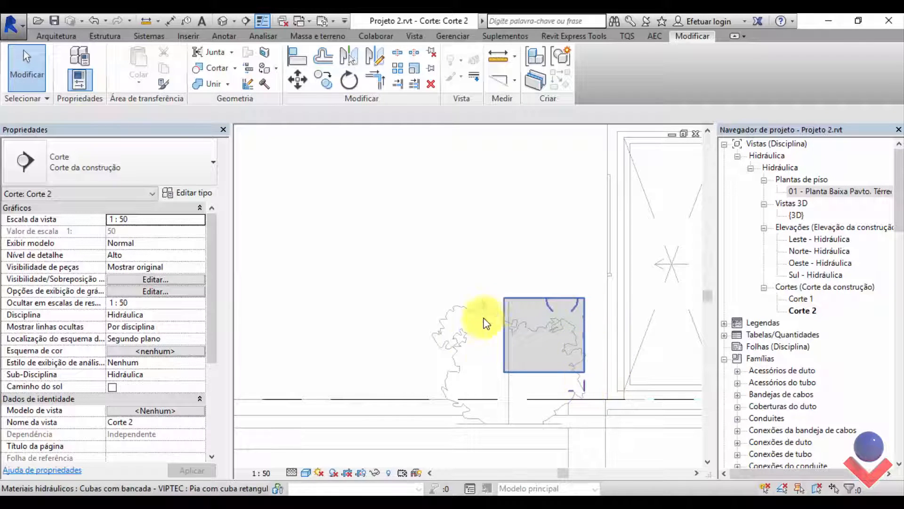
- Return to the 3D view and inspect the sink and its dashed connection lines below the sliding window
left_click(221, 22)
scroll(559, 326, "up", 2)
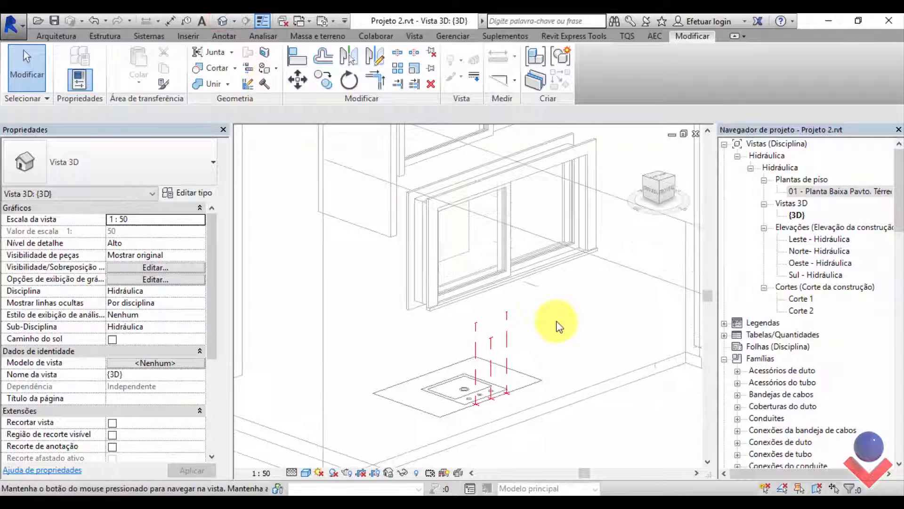
scroll(556, 322, "down", 2)
middle_click_drag(555, 320, 550, 329)
- In the floor plan 01 - Planta Baixa Pavto. Térreo, align the sink countertop's two short ends with the column face and the opposite wall face
double_click(809, 189)
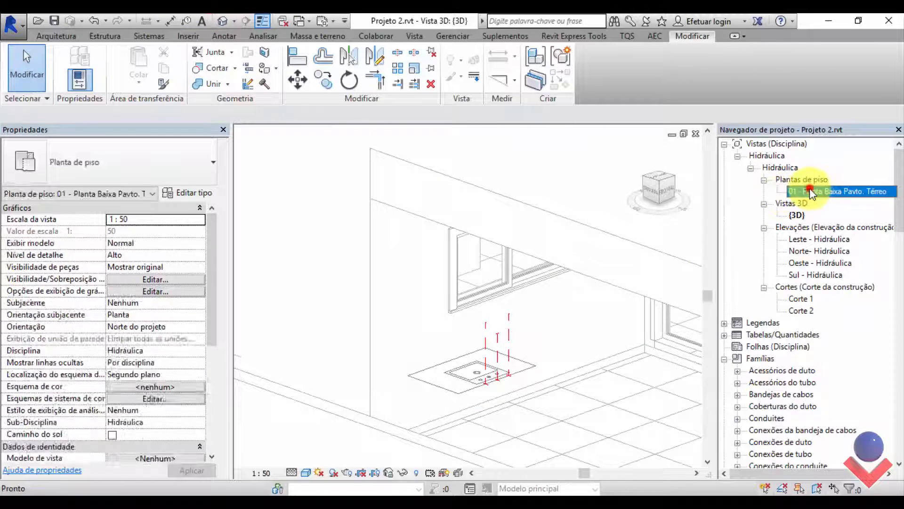
scroll(528, 278, "up", 3)
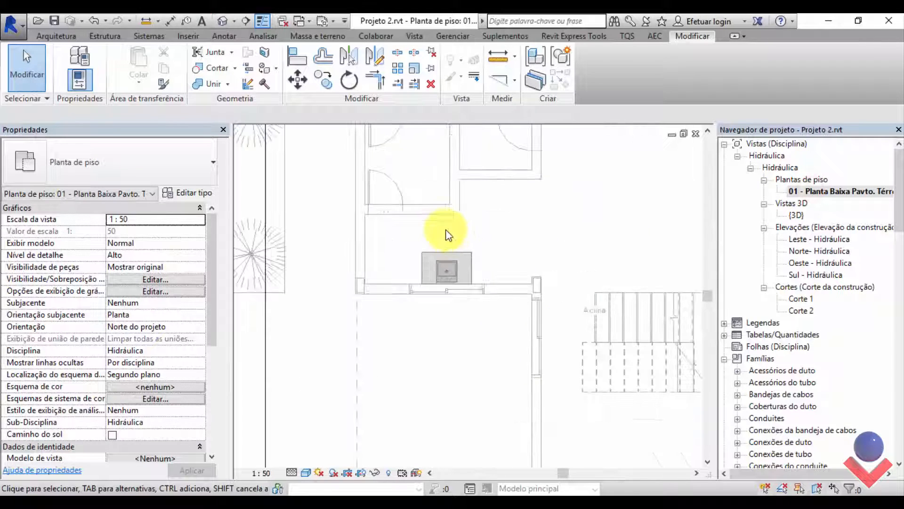
scroll(448, 235, "up", 4)
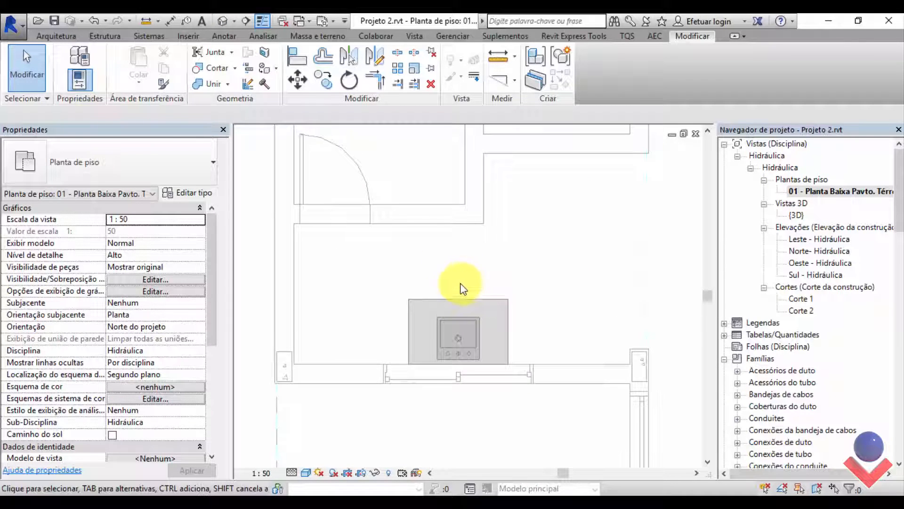
left_click(296, 62)
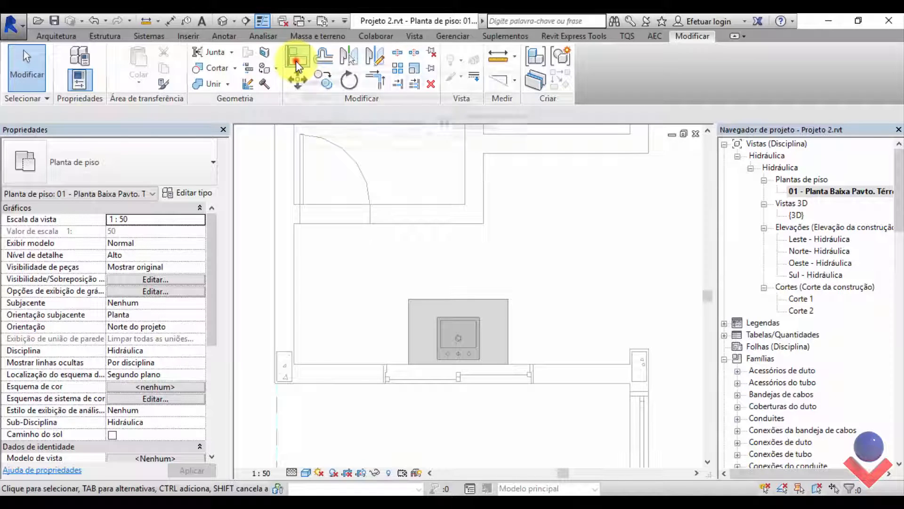
left_click(623, 359)
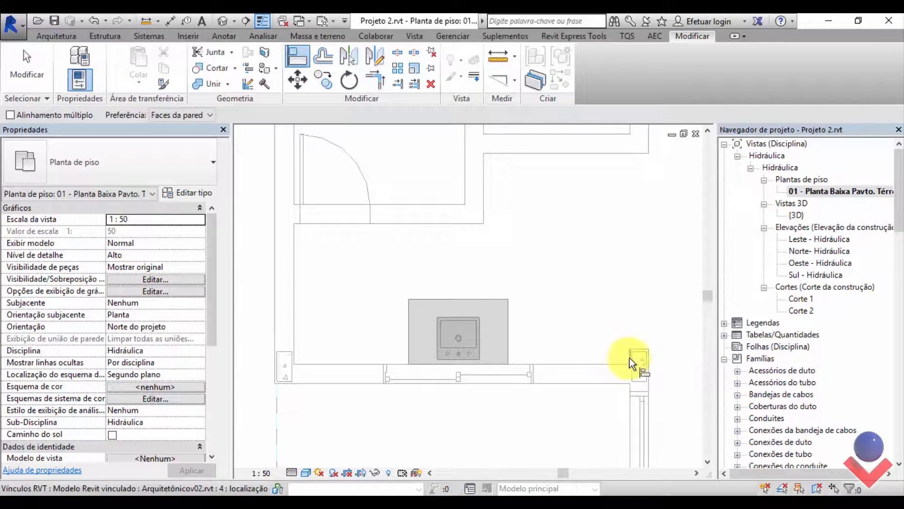
left_click(508, 332)
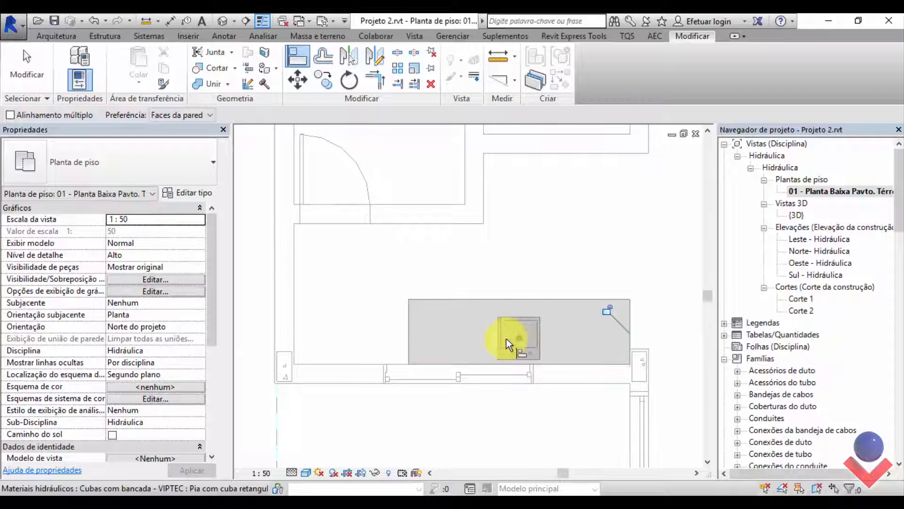
left_click(296, 324)
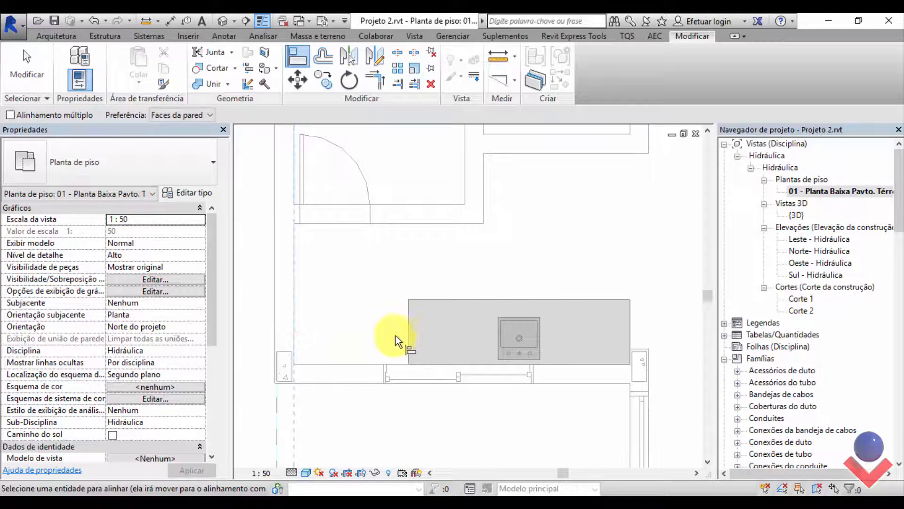
left_click(407, 335)
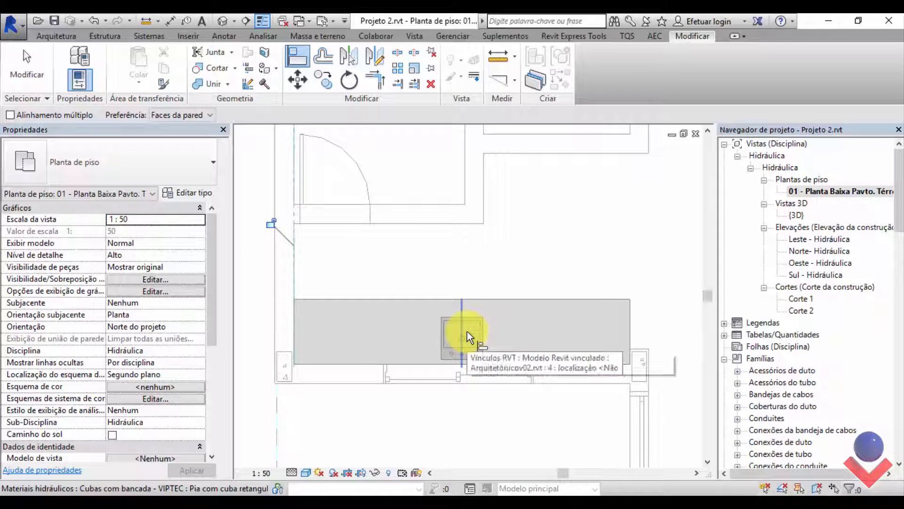
left_click(34, 61)
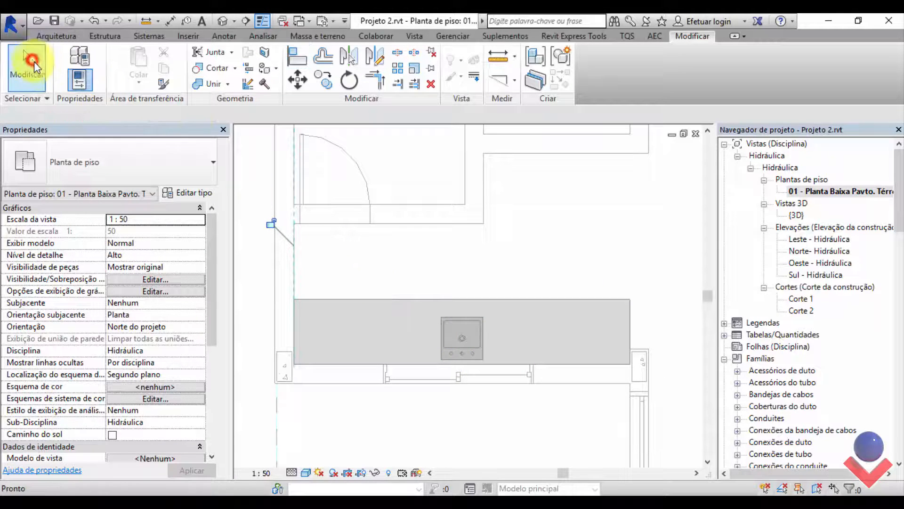
- Set the sink's Largura da bancada to 50, and change it to 55
left_click(485, 301)
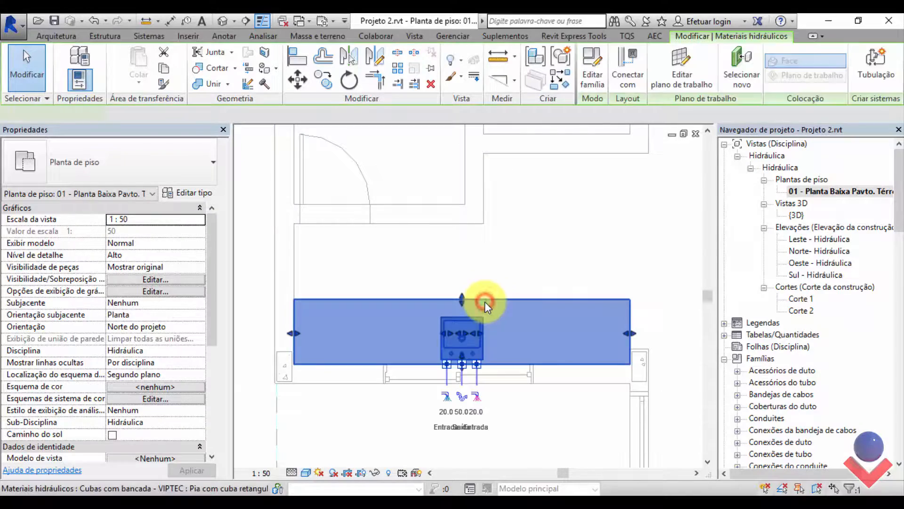
scroll(500, 297, "up", 2)
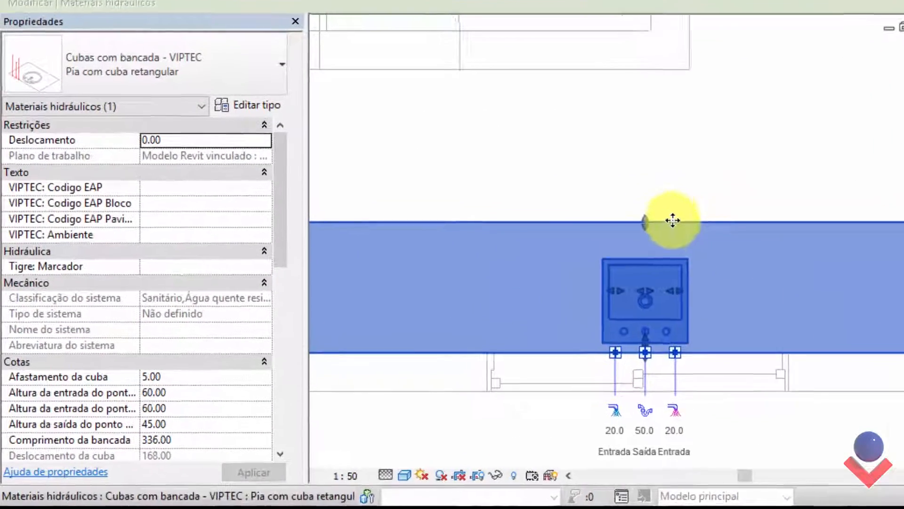
scroll(673, 219, "down", 2)
middle_click_drag(681, 179, 657, 196)
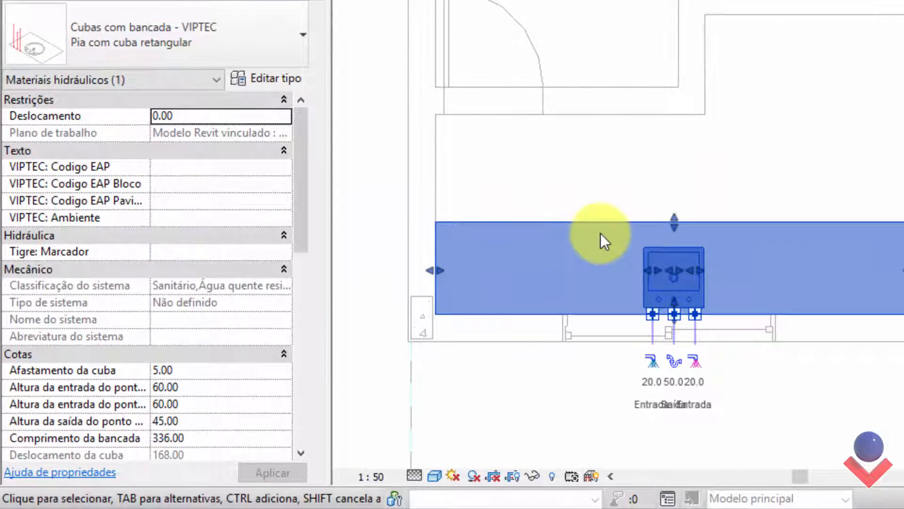
scroll(212, 421, "down", 5)
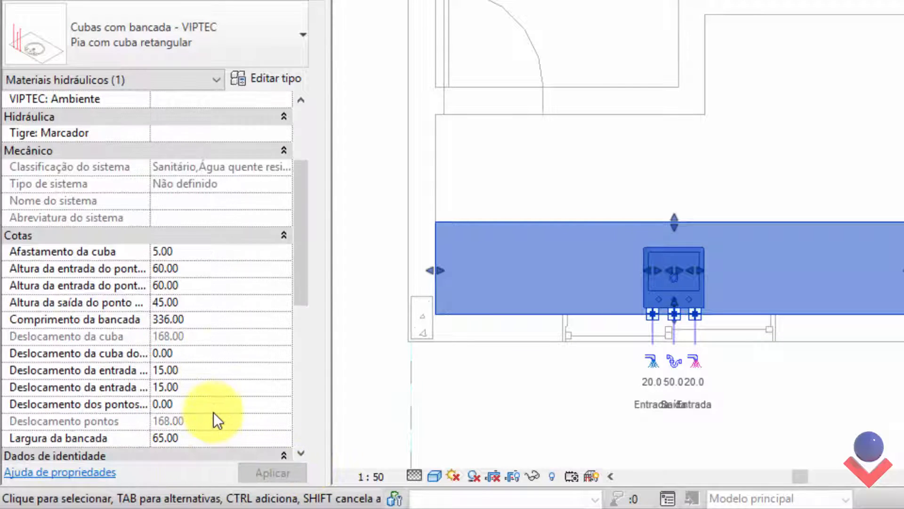
left_click(211, 371)
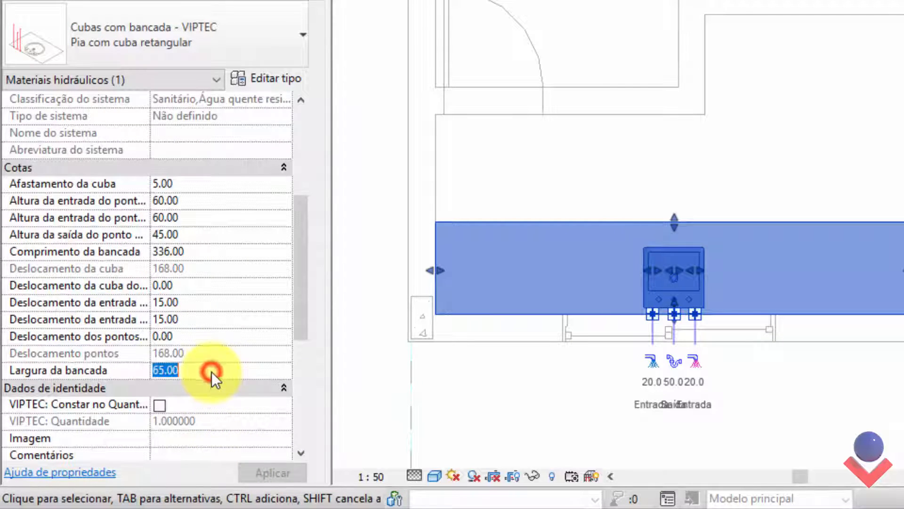
type("50")
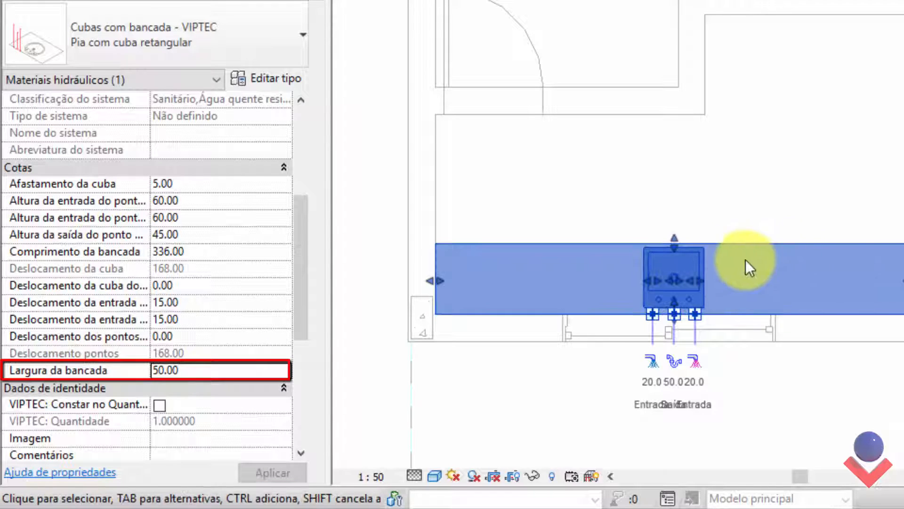
left_click(201, 369)
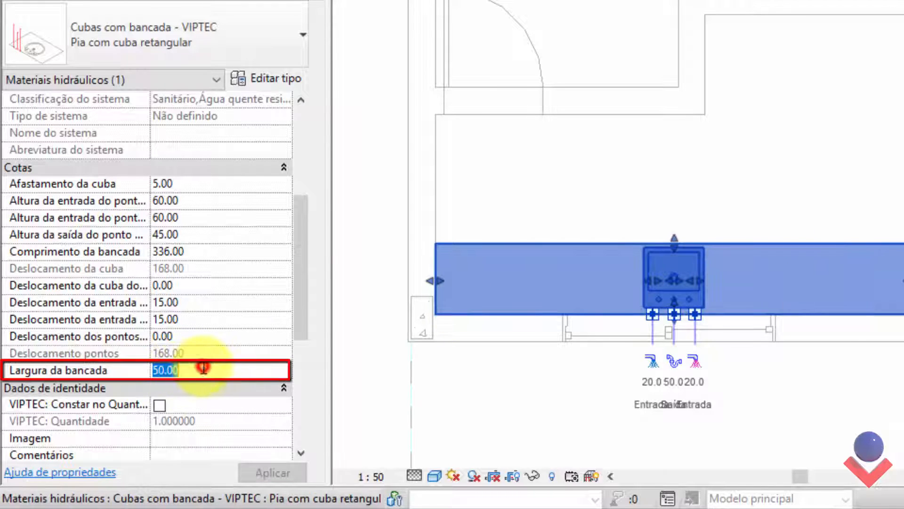
type("55")
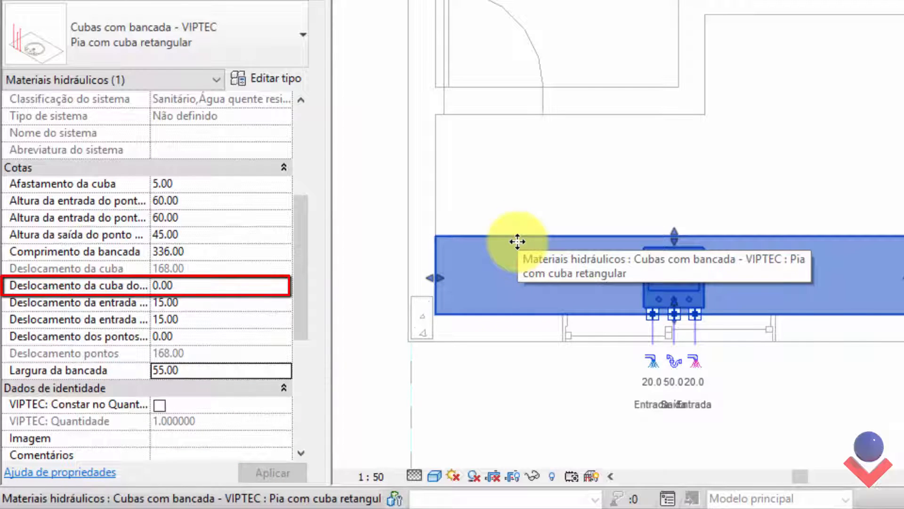
- Try a basin offset (Deslocamento da cuba) of -50 along the countertop, and set it to 50 instead
left_click(203, 286)
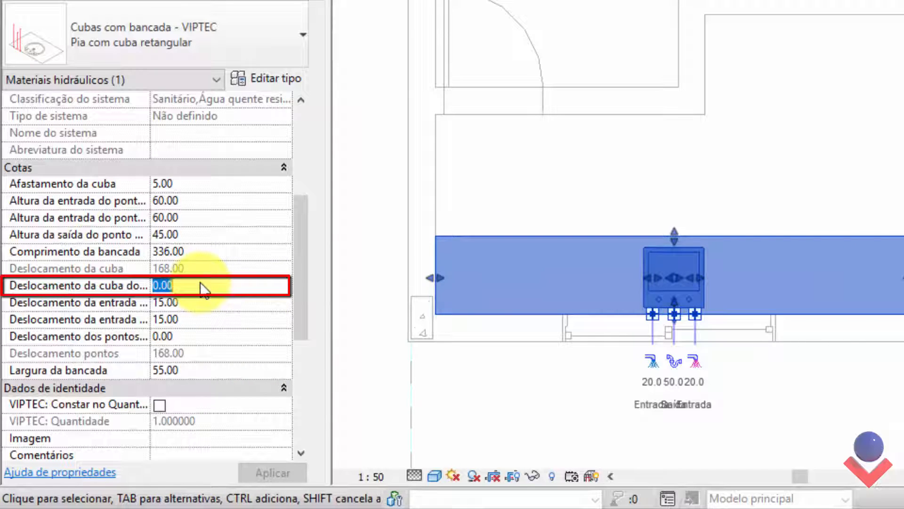
type("-5")
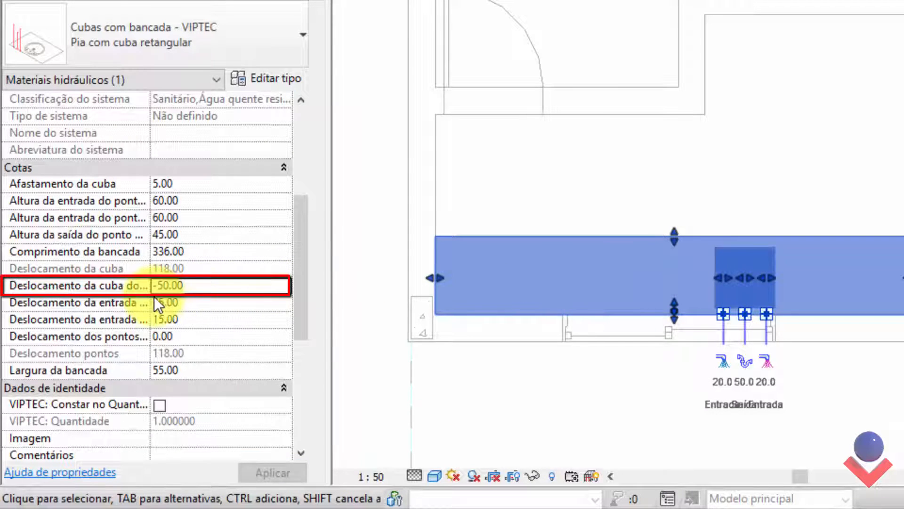
left_click(203, 289)
left_click(205, 287)
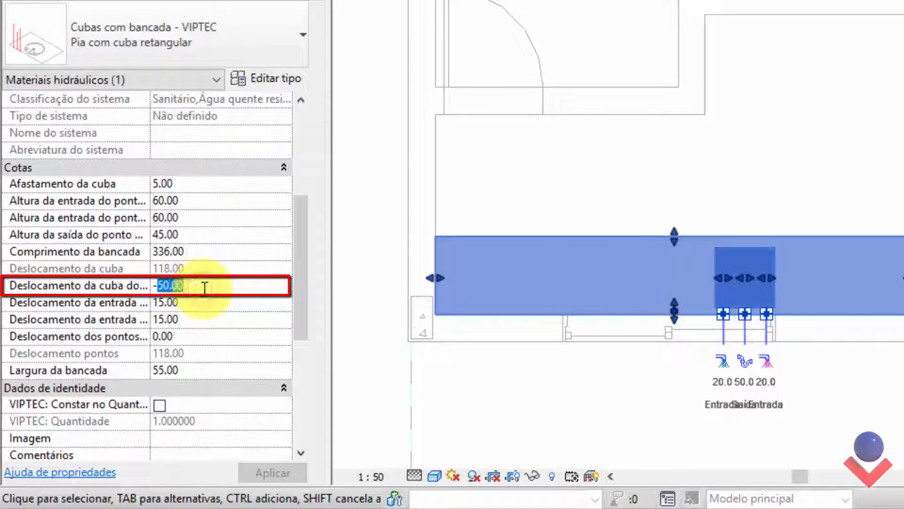
key("BackSpace")
key("BackSpace")
type("50")
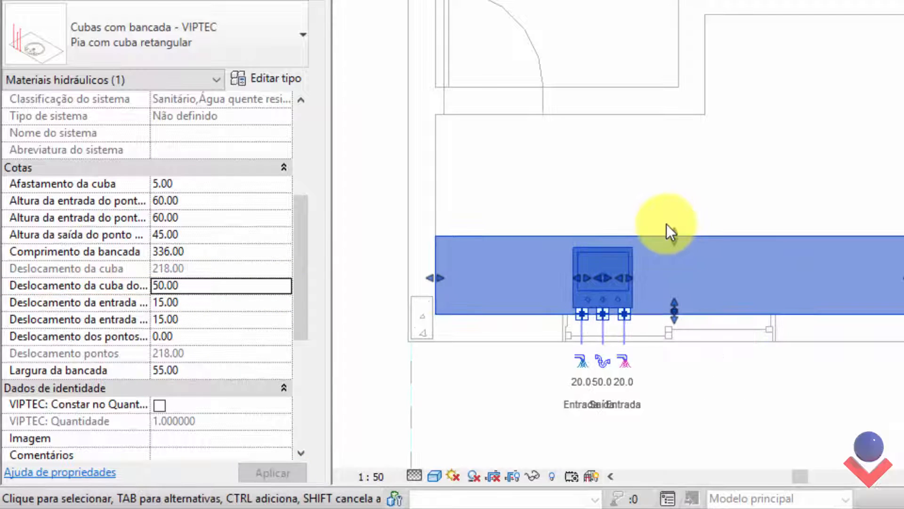
- Deselect the sink and look closely at the basin and its connection points on the countertop
left_click(637, 216)
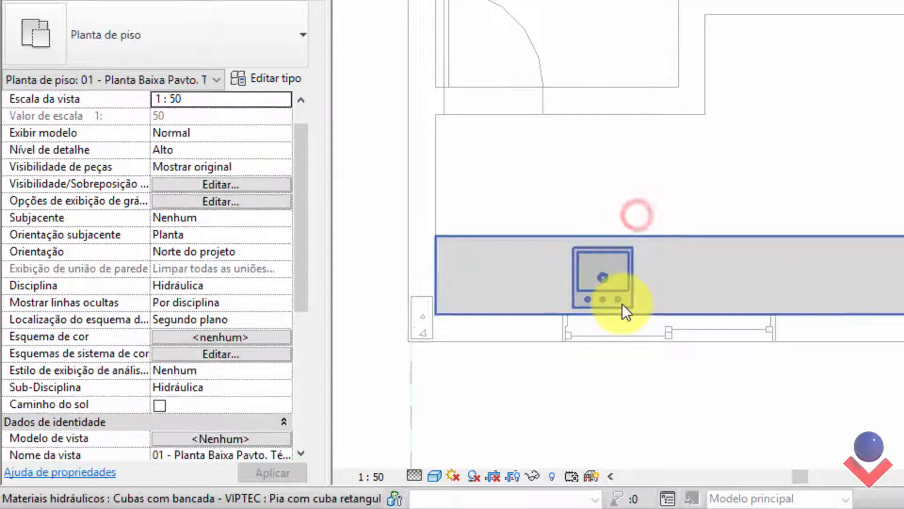
scroll(624, 305, "up", 1)
middle_click_drag(628, 309, 661, 311)
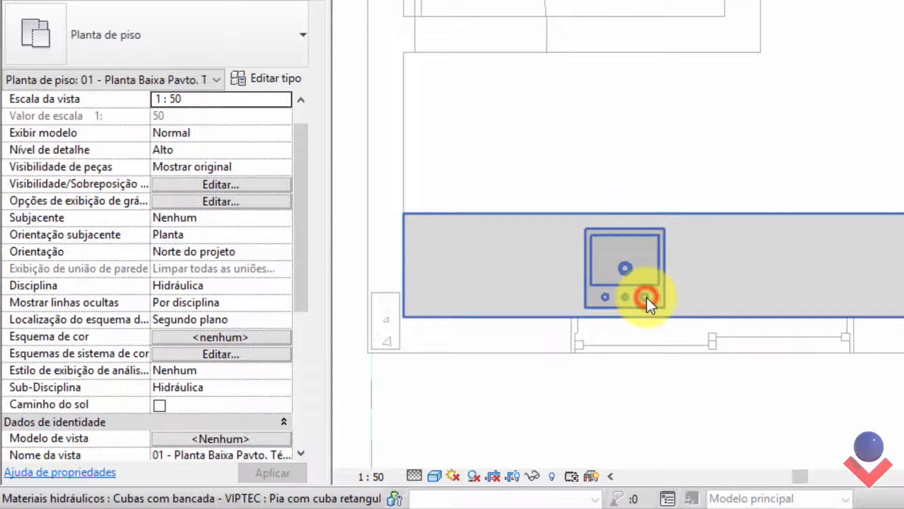
- From the sink's cold-water inlet, draw a short 25 mm Água Fria - PVC Marrom Soldável pipe into the wall
left_click(646, 298)
scroll(614, 325, "up", 3)
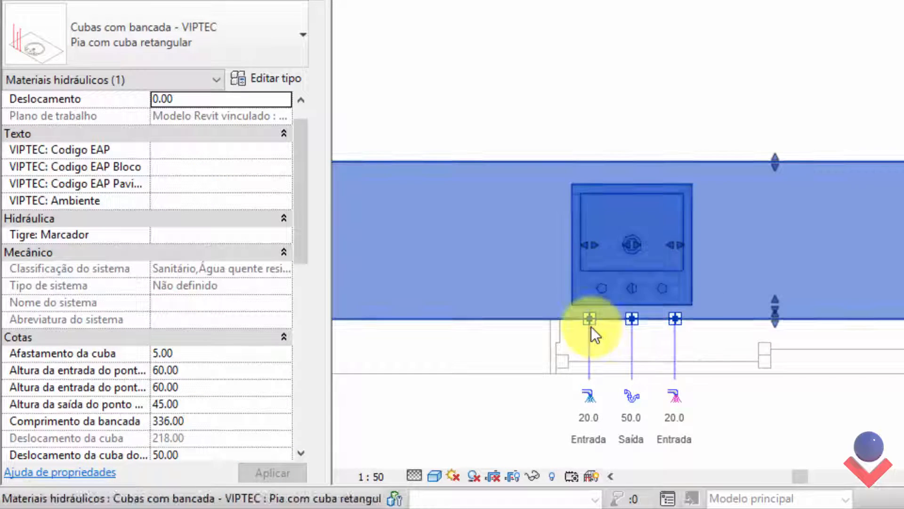
left_click(590, 399)
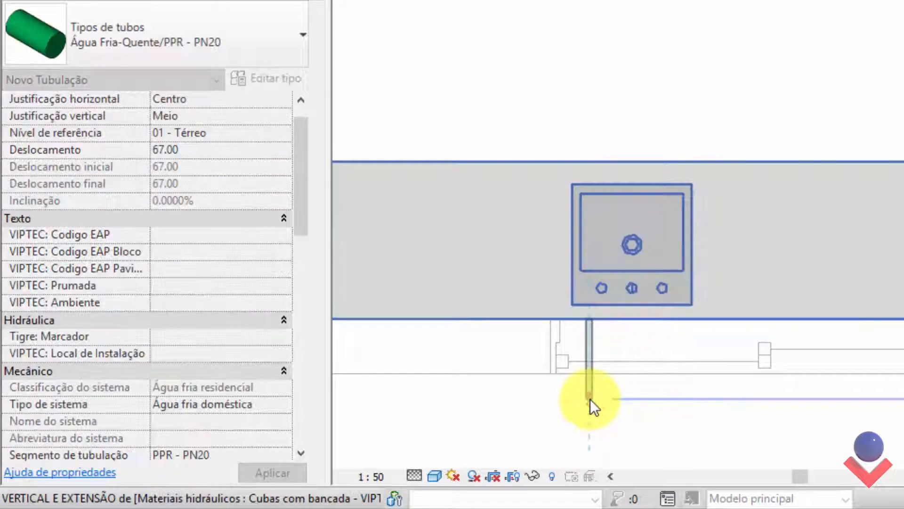
left_click(288, 47)
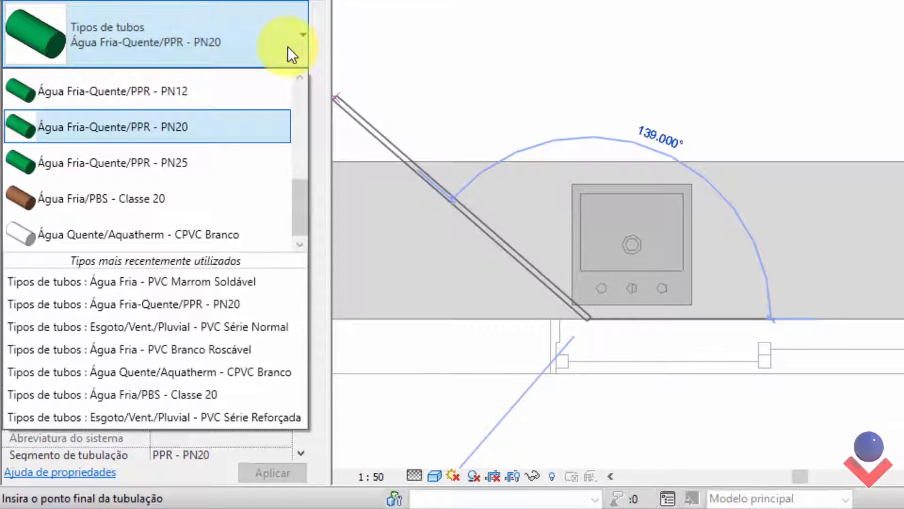
scroll(270, 111, "up", 4)
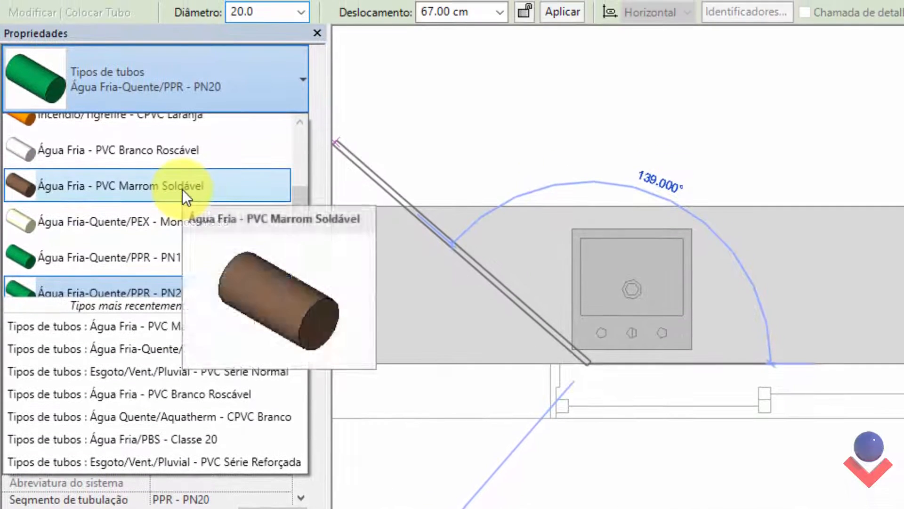
left_click(182, 174)
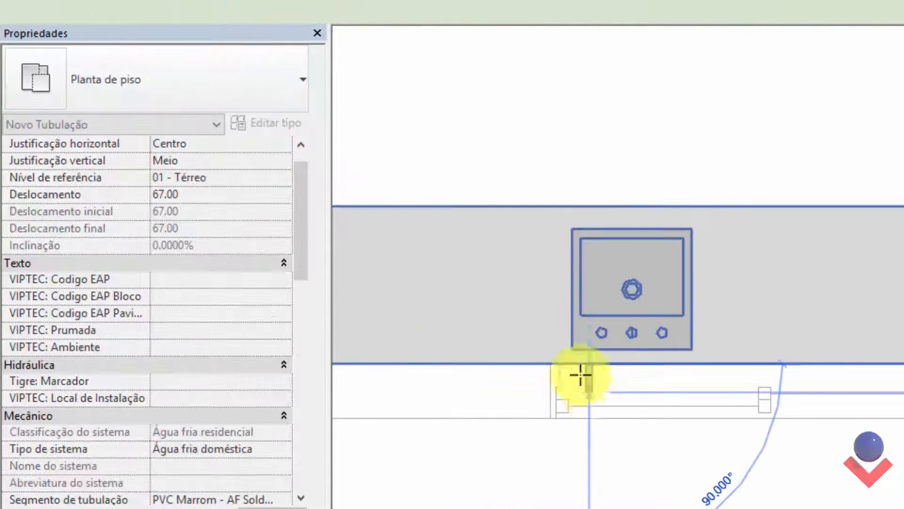
left_click(302, 12)
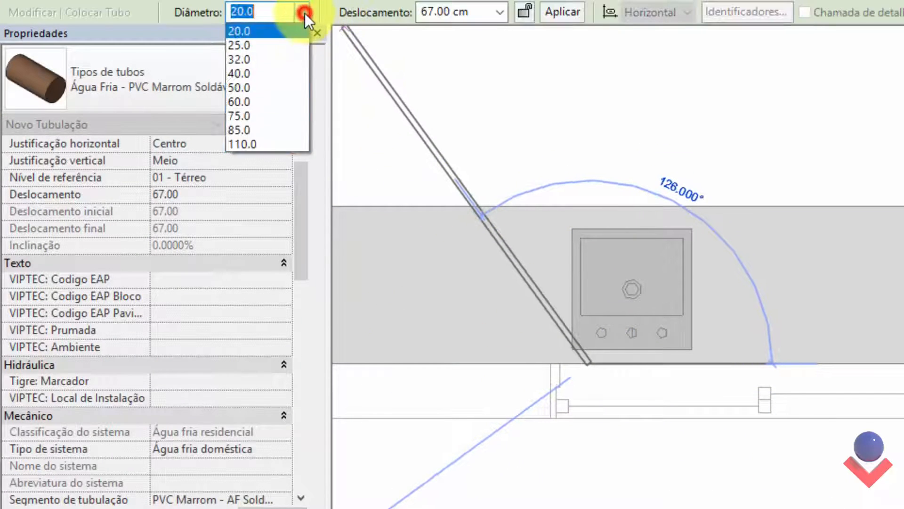
left_click(260, 45)
left_click(587, 386)
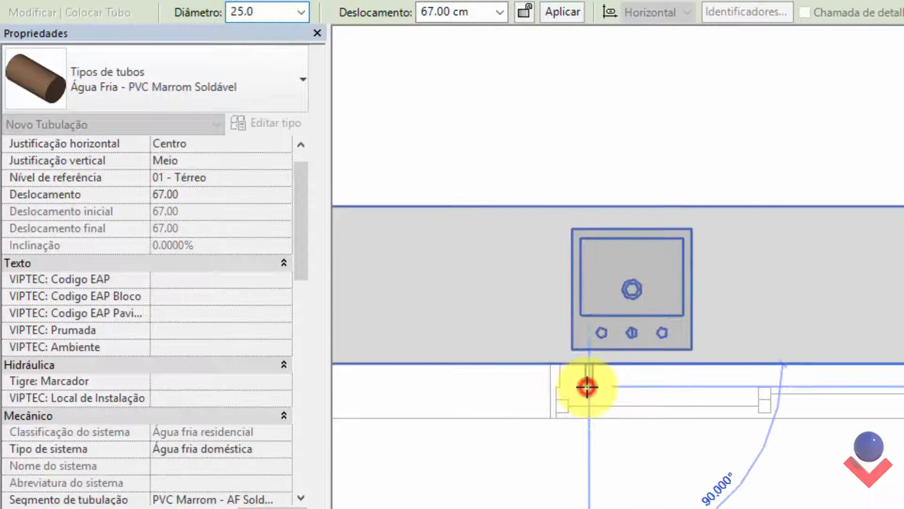
- Drop the cold-water pipe to a 30 cm offset and run it along the wall to just short of the column
left_click(480, 12)
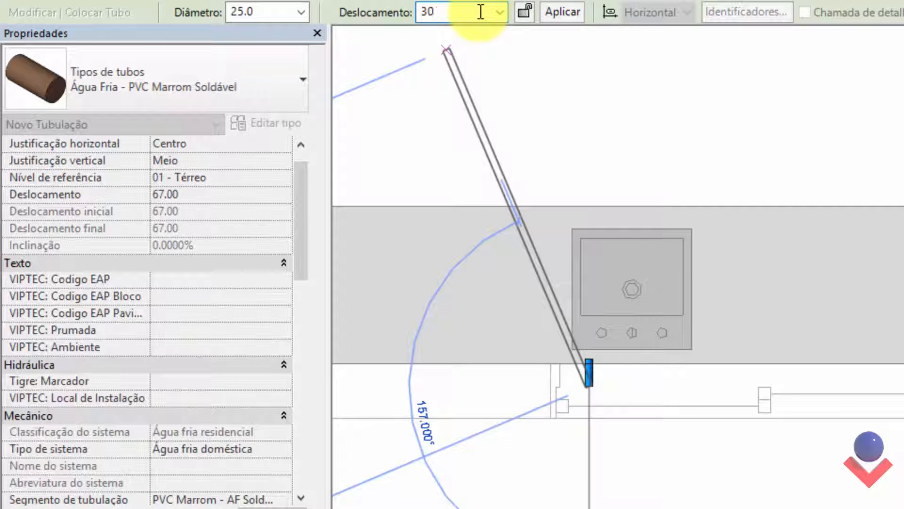
left_click(567, 11)
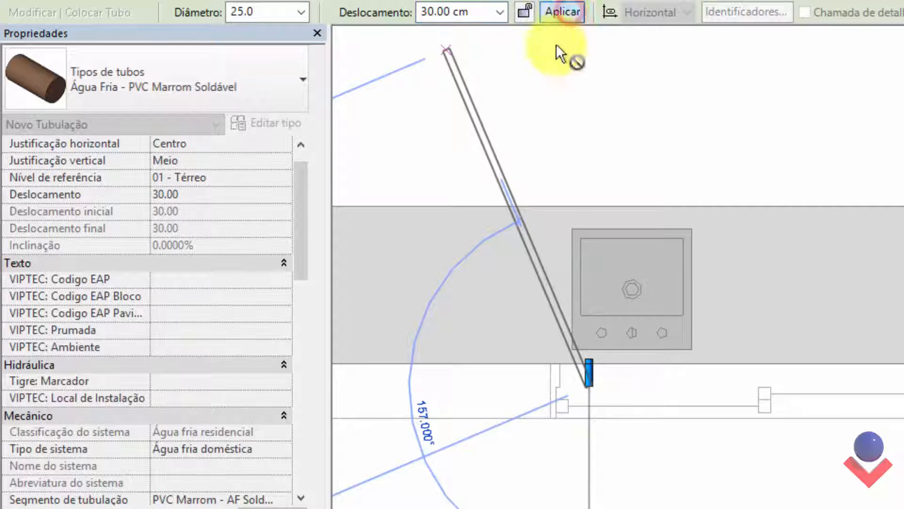
middle_click_drag(394, 389, 490, 389)
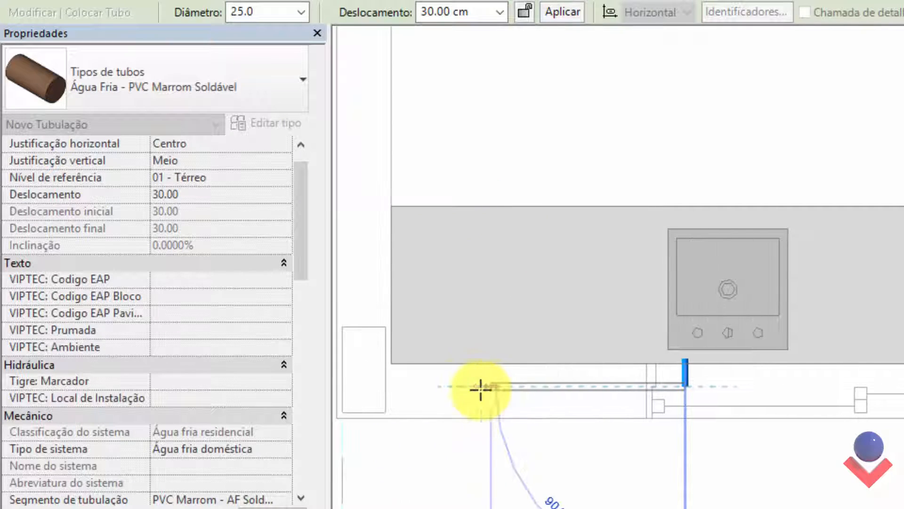
left_click(453, 387)
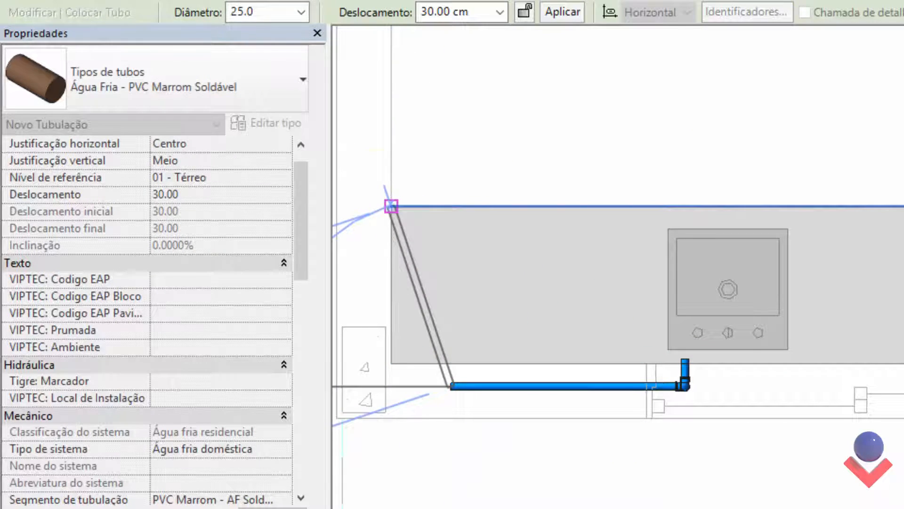
key("Escape")
key("Escape")
- From the sink's hot-water inlet, draw a short 25 mm Água Fria-Quente/PPR - PN20 pipe into the wall, slightly deeper than the cold-water branch
left_click(775, 341)
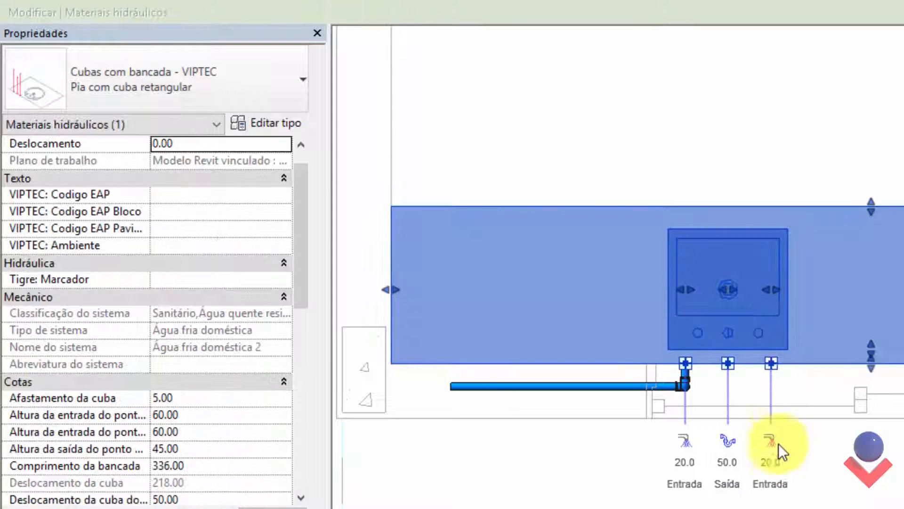
left_click(773, 442)
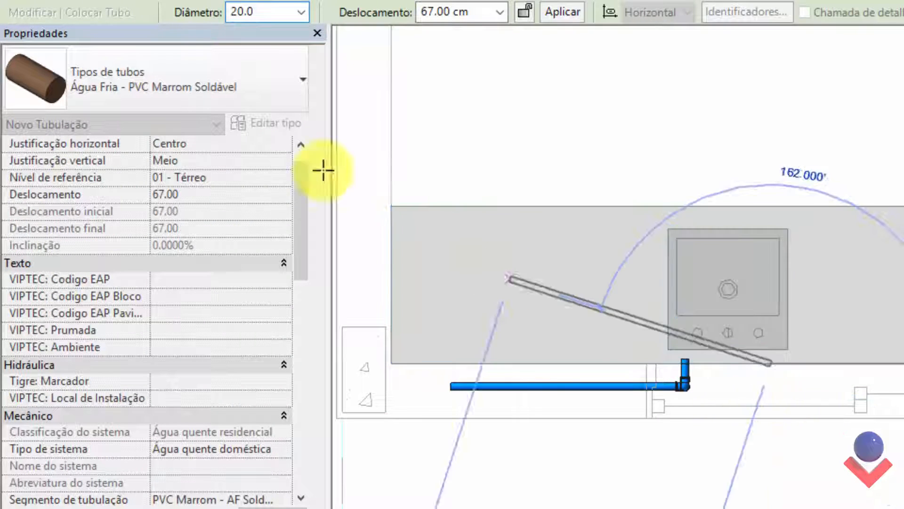
left_click(268, 78)
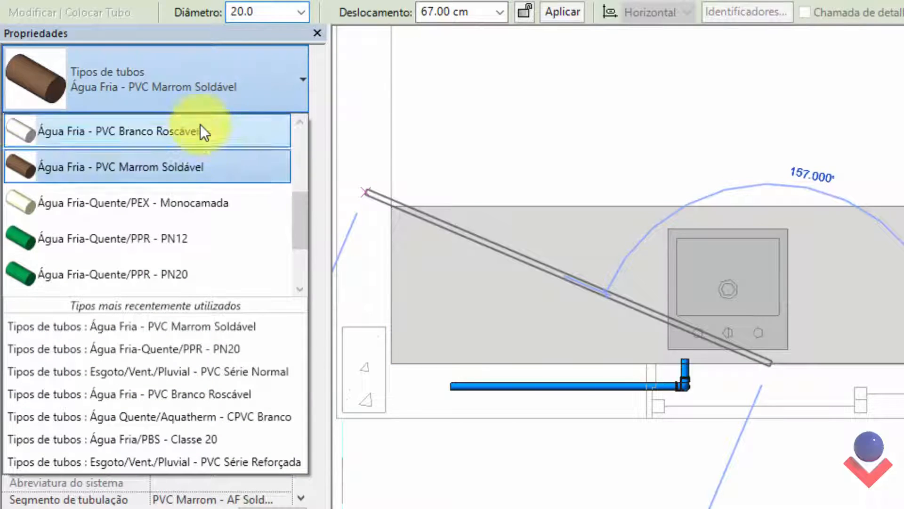
left_click(180, 271)
left_click(684, 362)
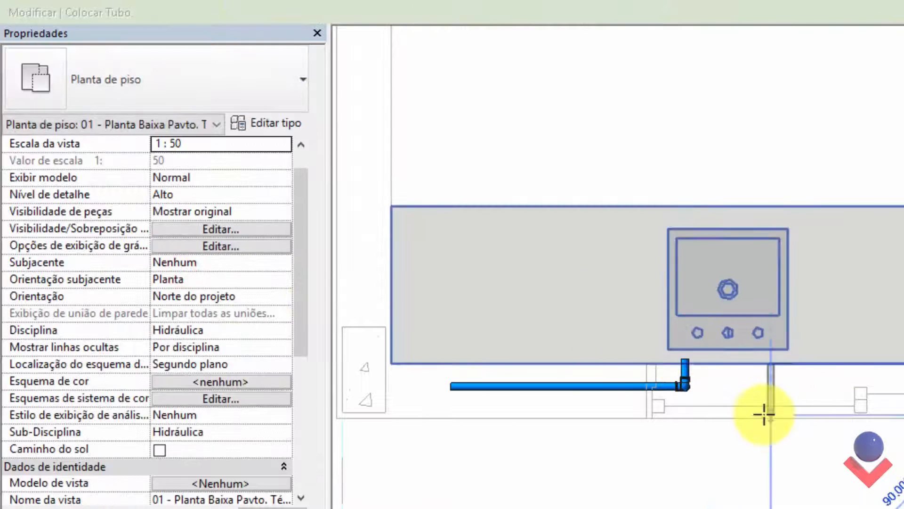
left_click(301, 12)
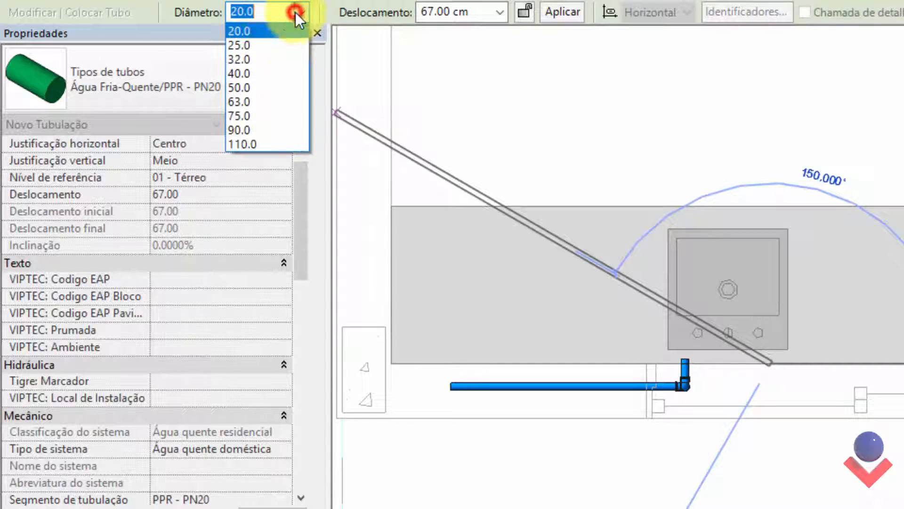
left_click(271, 42)
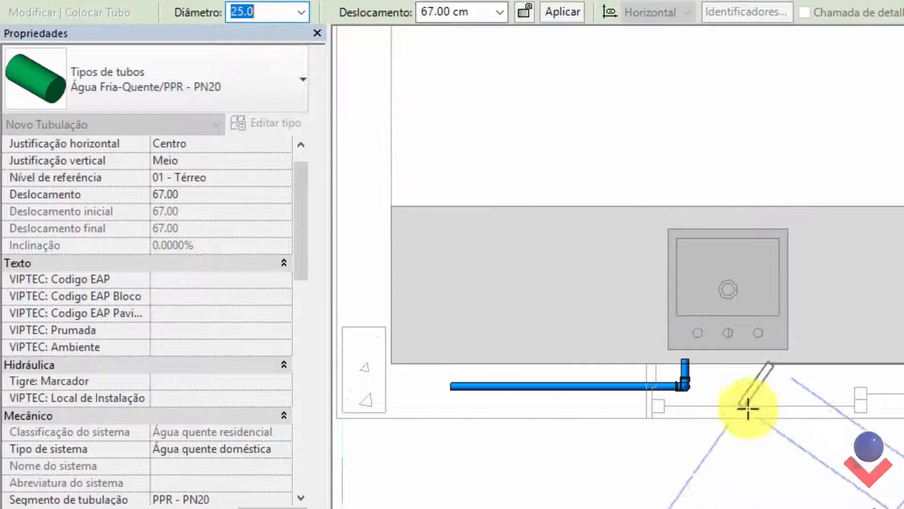
left_click(773, 398)
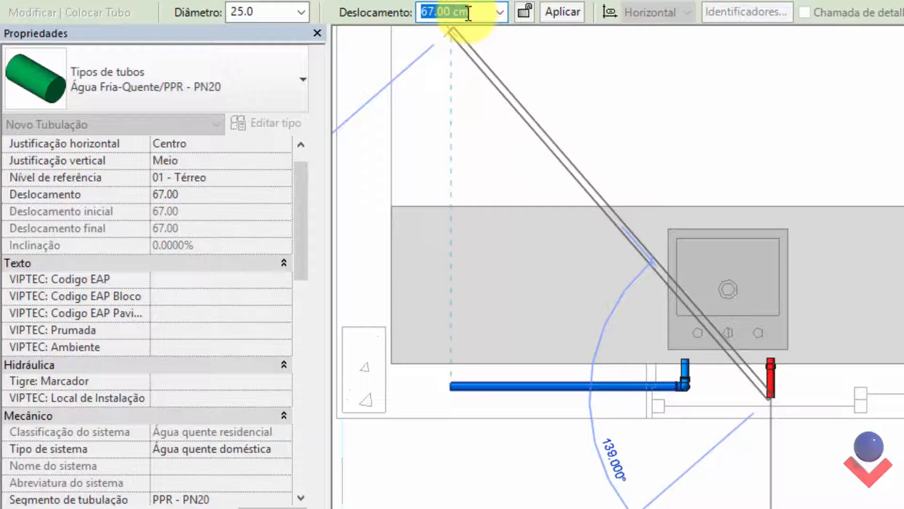
- Run the hot-water pipe at a 20 cm offset along the wall to the cold pipe's end, and view both runs in 3D
left_click(572, 11)
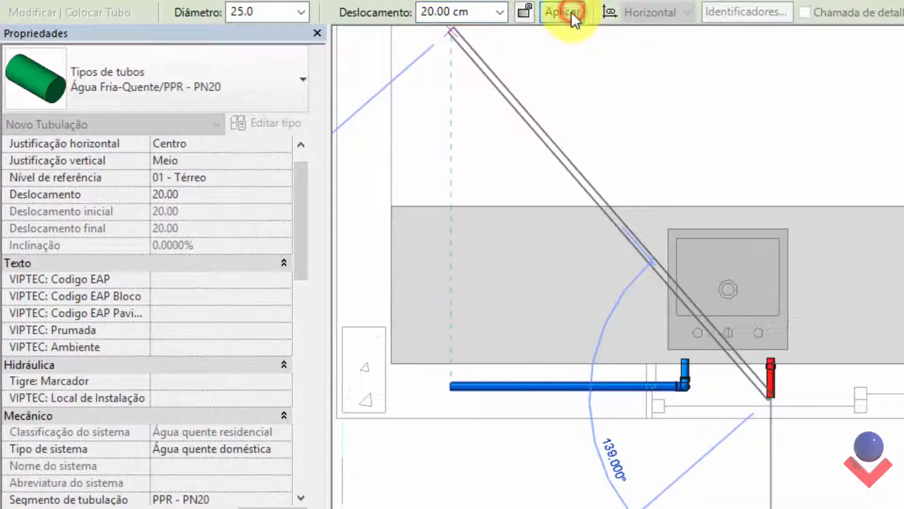
left_click(455, 402)
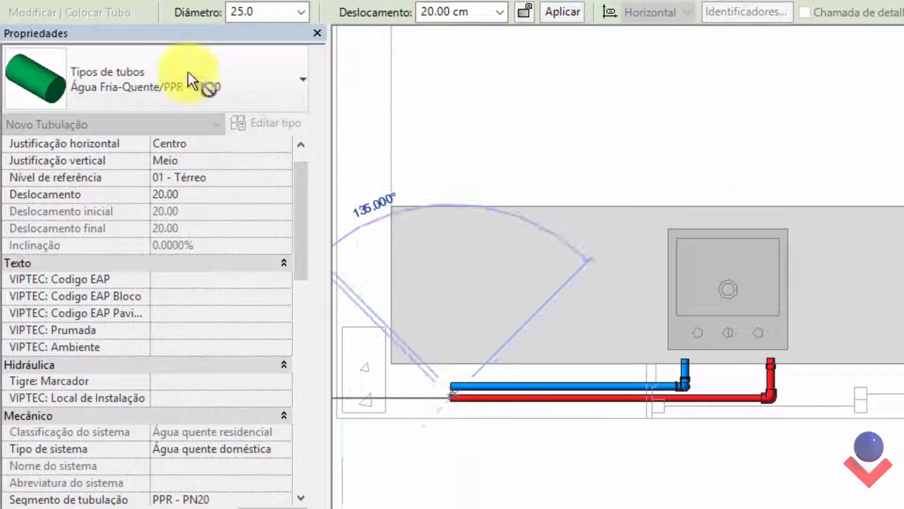
key("Escape")
key("Escape")
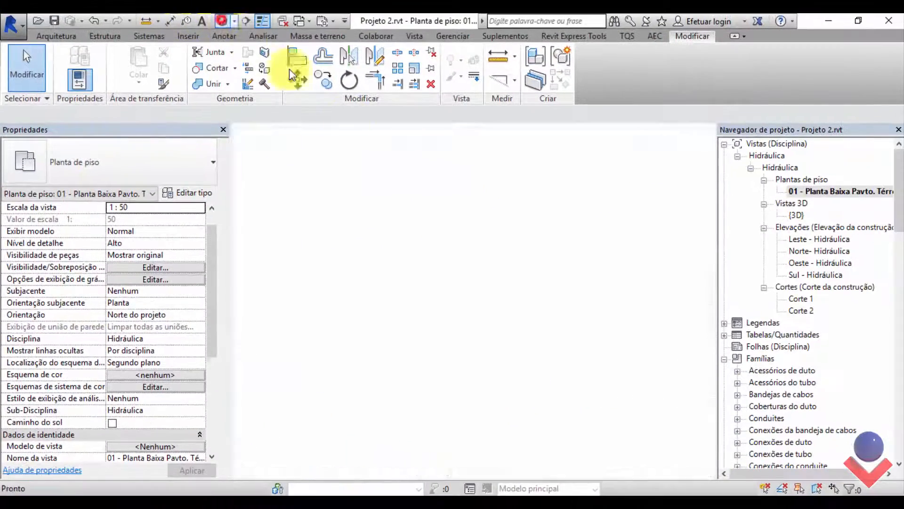
scroll(461, 385, "up", 4)
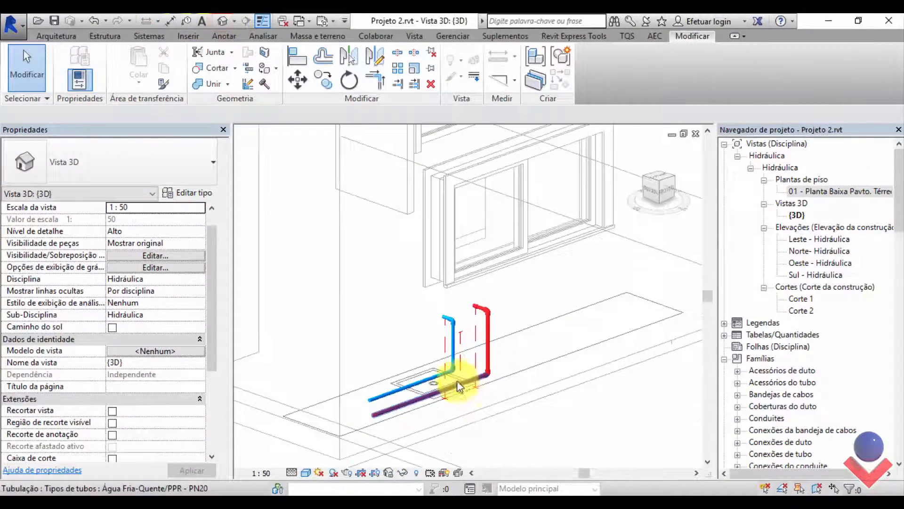
middle_click_drag(491, 371, 519, 313)
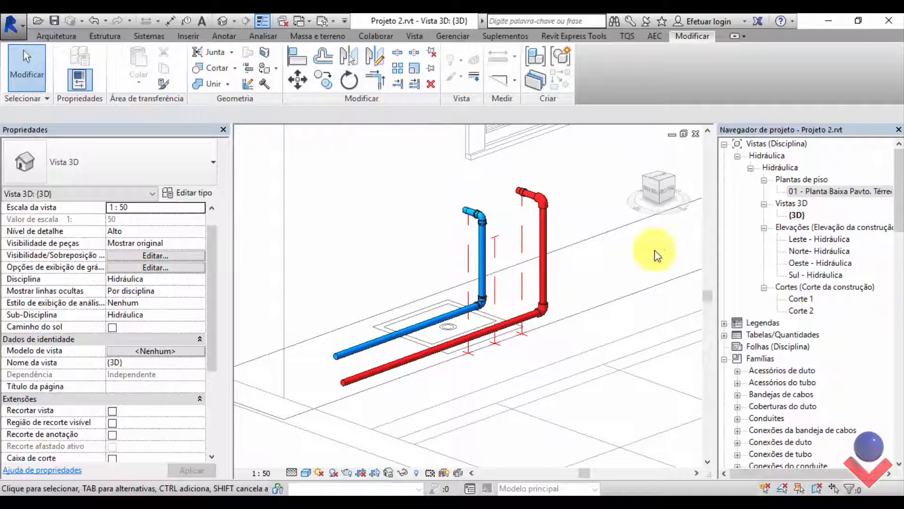
- In the floor plan 01 - Planta Baixa Pavto. Térreo, align the horizontal hot-water pipe with the cold-water pipe
double_click(802, 192)
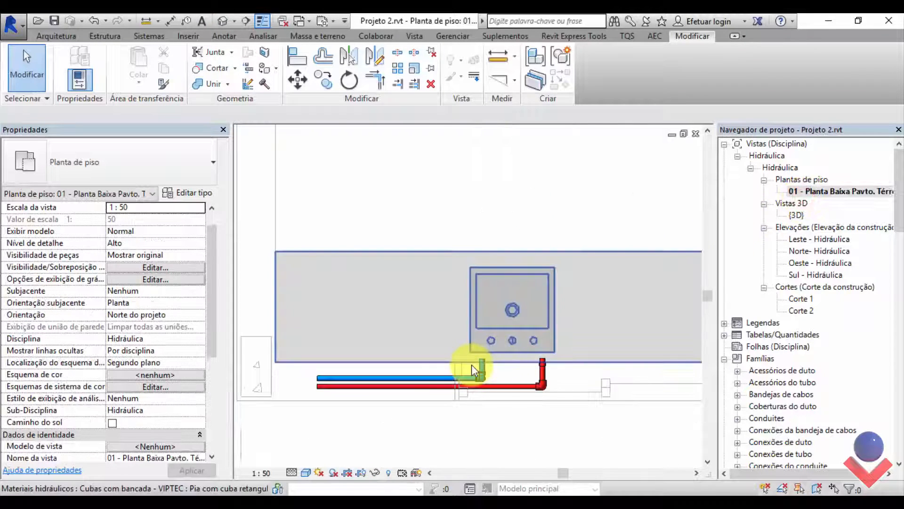
left_click(297, 57)
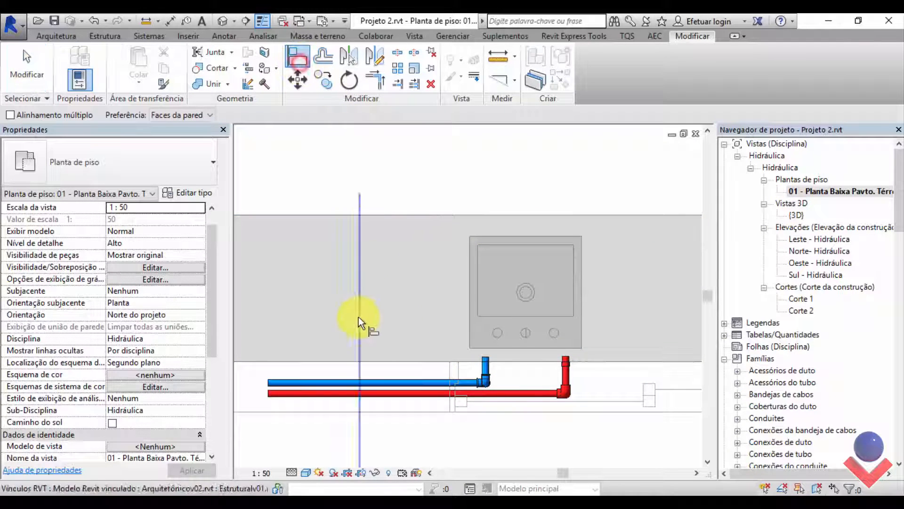
left_click(349, 392)
left_click(350, 393)
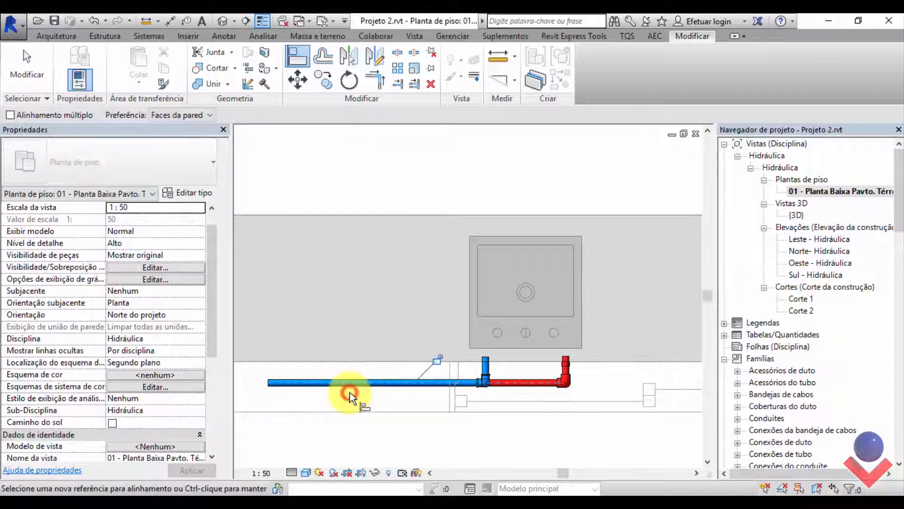
left_click(26, 66)
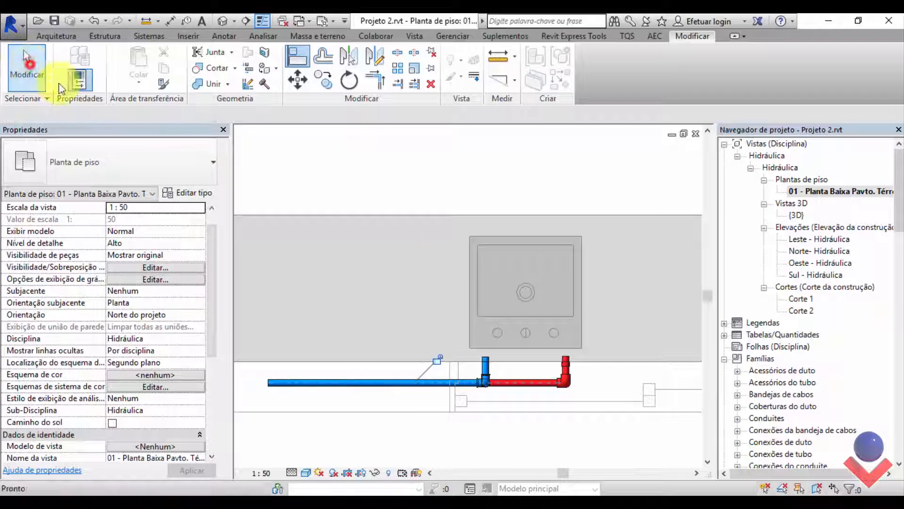
- Set the sink's basin offset from the countertop centre (Deslocamento da cuba do c...) to 0
scroll(519, 225, "down", 1)
middle_click_drag(519, 226, 445, 267)
scroll(461, 236, "down", 1)
scroll(447, 265, "down", 1)
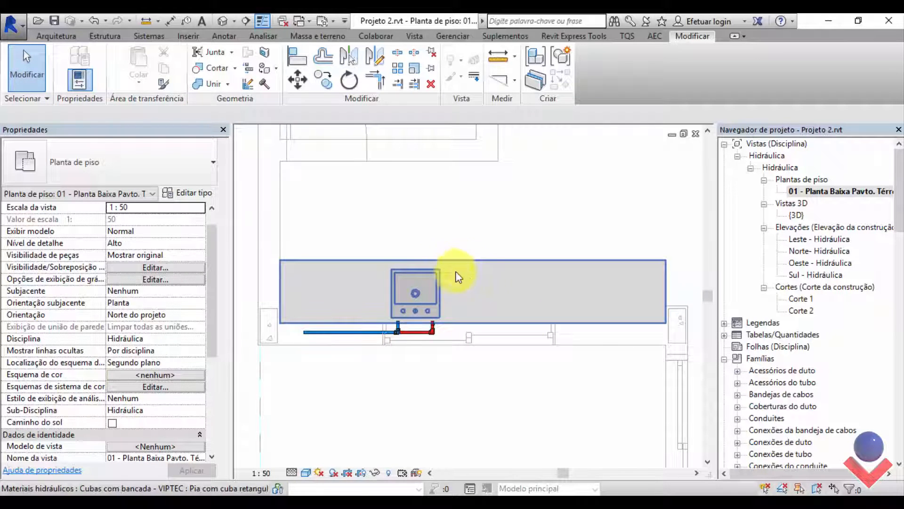
left_click(439, 280)
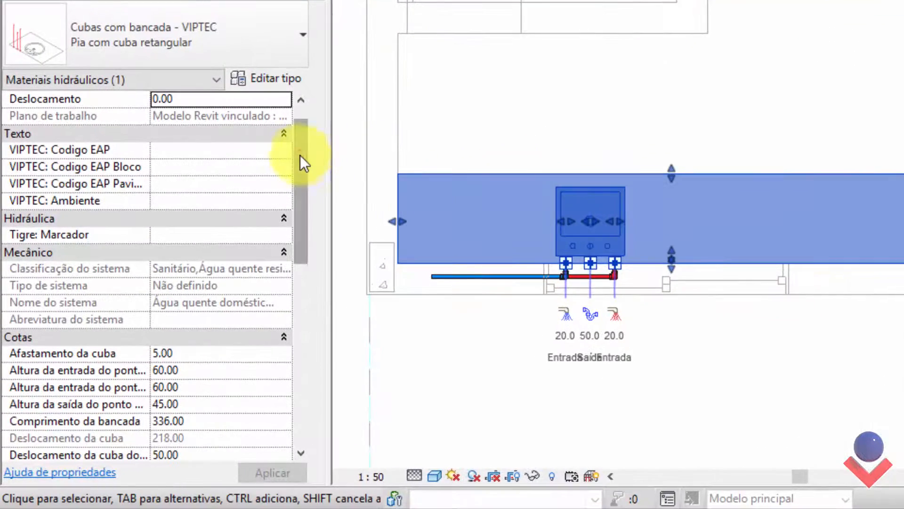
left_click_drag(300, 154, 292, 250)
left_click(226, 234)
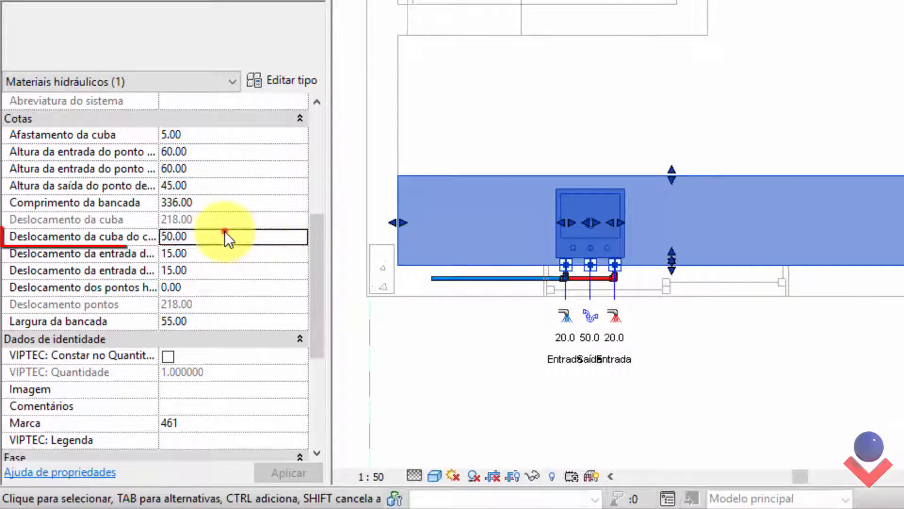
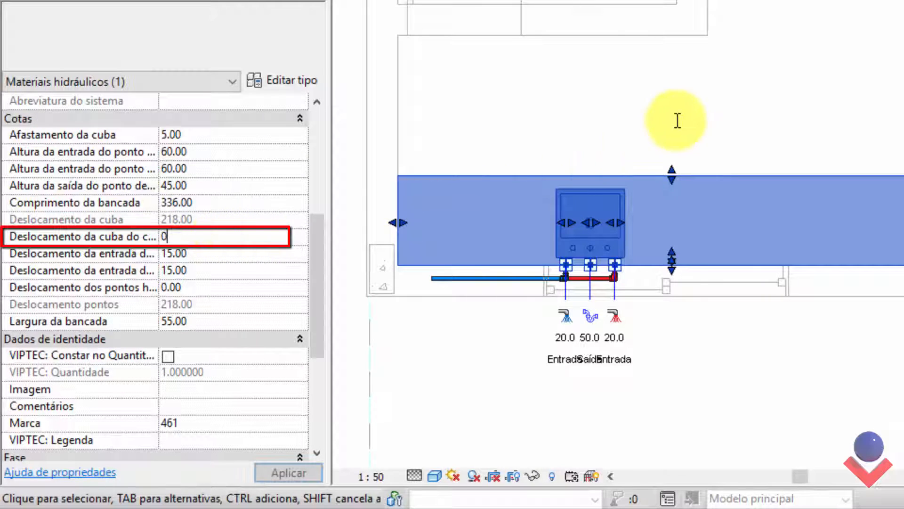
key("Return")
scroll(702, 266, "up", 4)
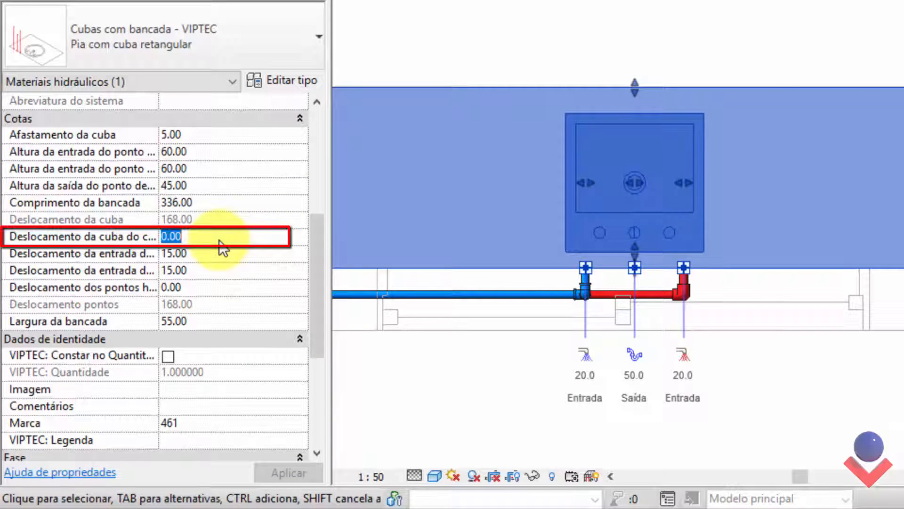
- Set the sink's basin offset from the countertop centre to -50, and view the sink with its connected pipes in 3D
left_click(222, 237)
type("-50")
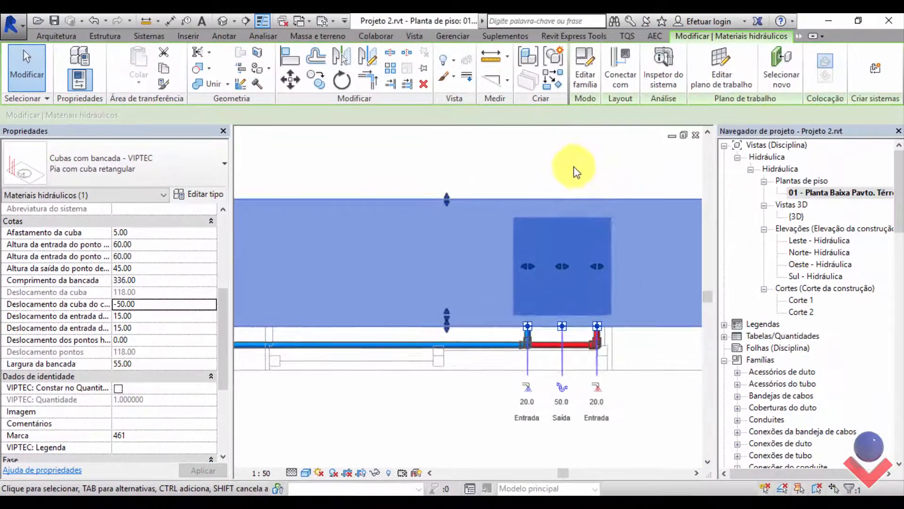
scroll(781, 78, "down", 1)
middle_click_drag(782, 79, 767, 107)
left_click(222, 22)
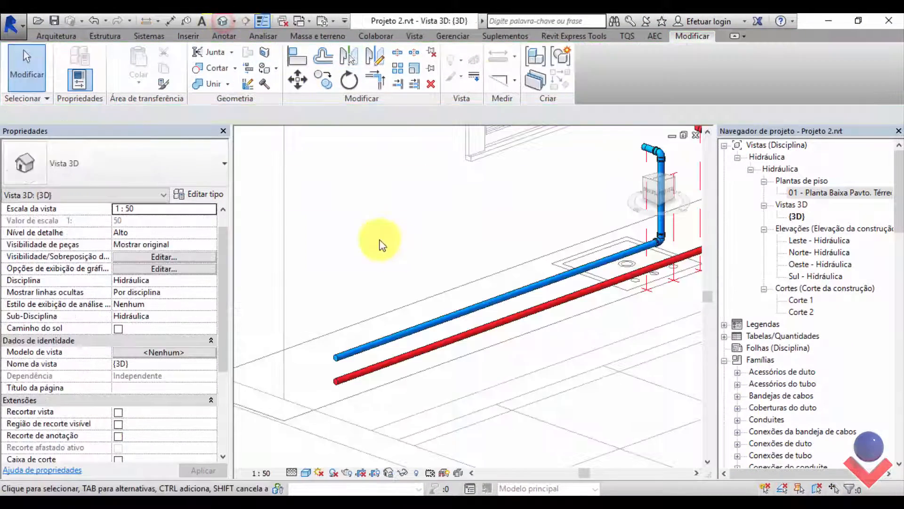
scroll(446, 309, "down", 2)
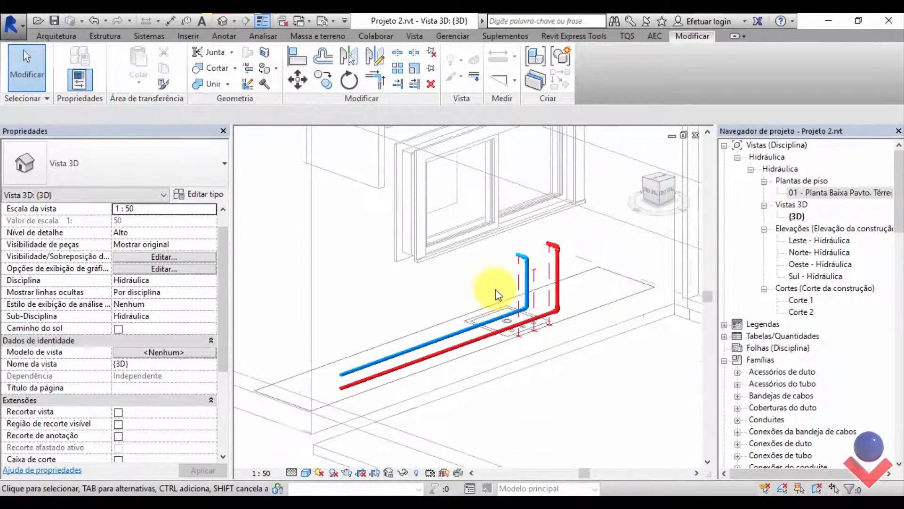
- Inspect the rectangular-basin sink and its connected pipes from another 3D angle and in the floor plan 01 - Planta Baixa Pavto. Térreo
left_click(538, 331)
middle_click_drag(534, 325, 520, 303, "shift")
double_click(813, 193)
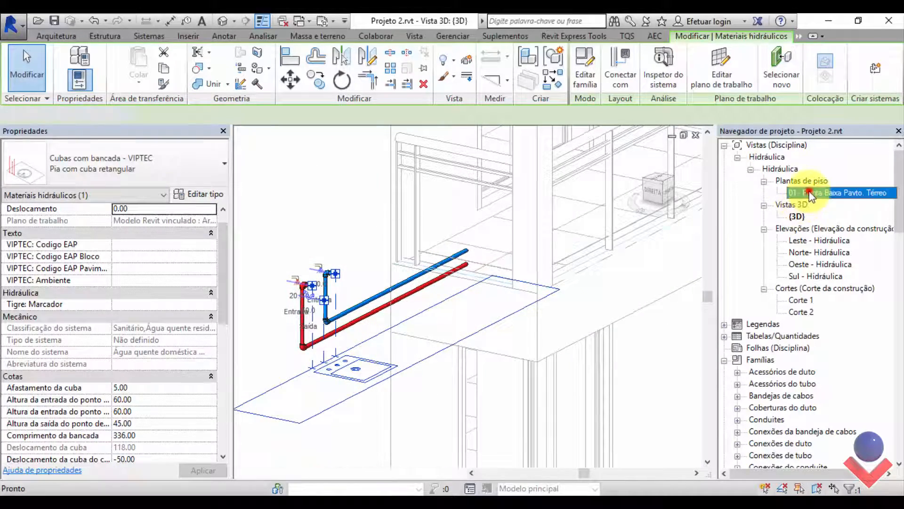
scroll(492, 230, "down", 2)
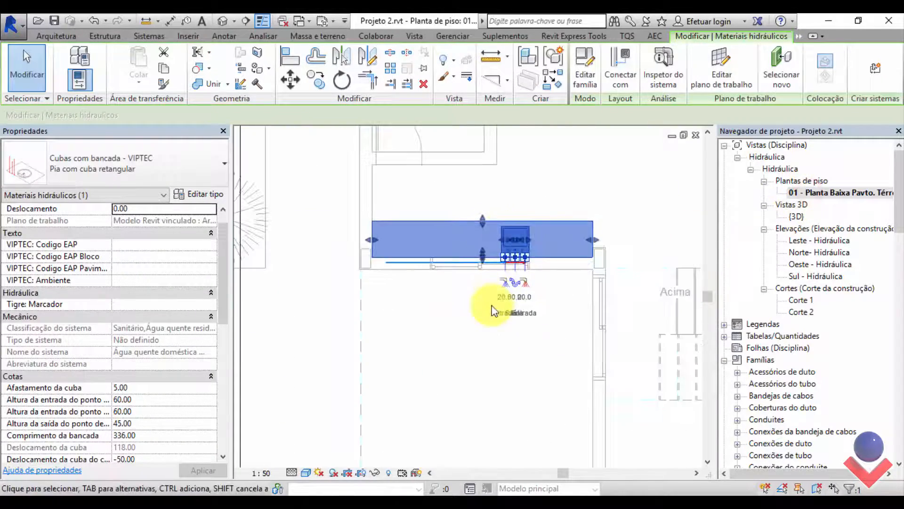
left_click(490, 306)
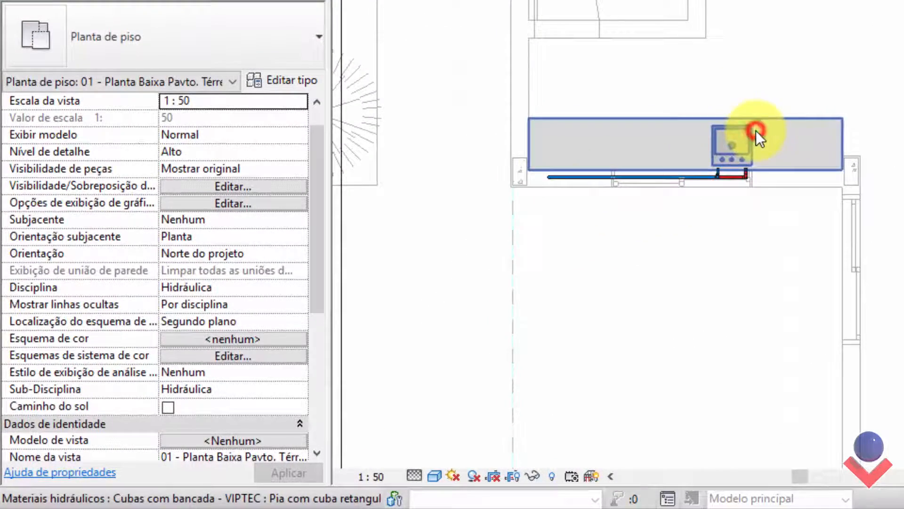
- Change the kitchen sink's type to Pia com cuba circular and check its basin and pipe connections in plan
left_click(518, 238)
left_click(244, 33)
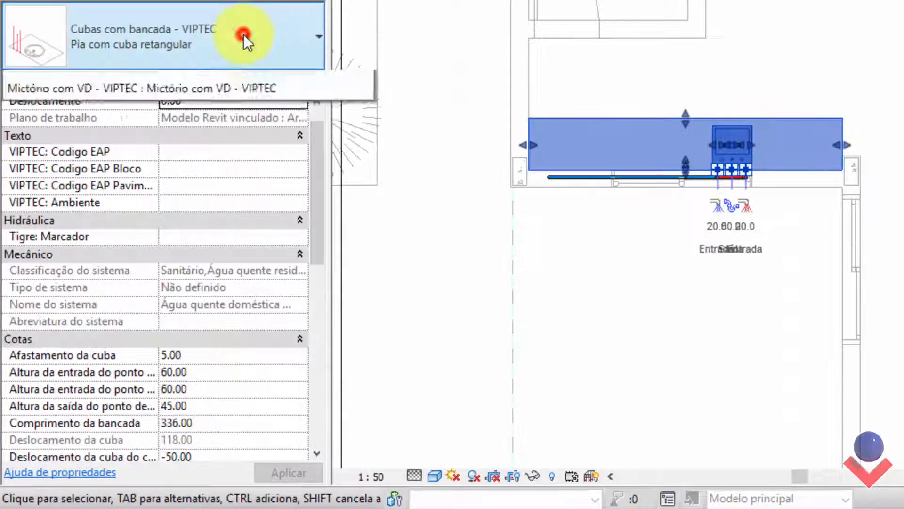
left_click(128, 184)
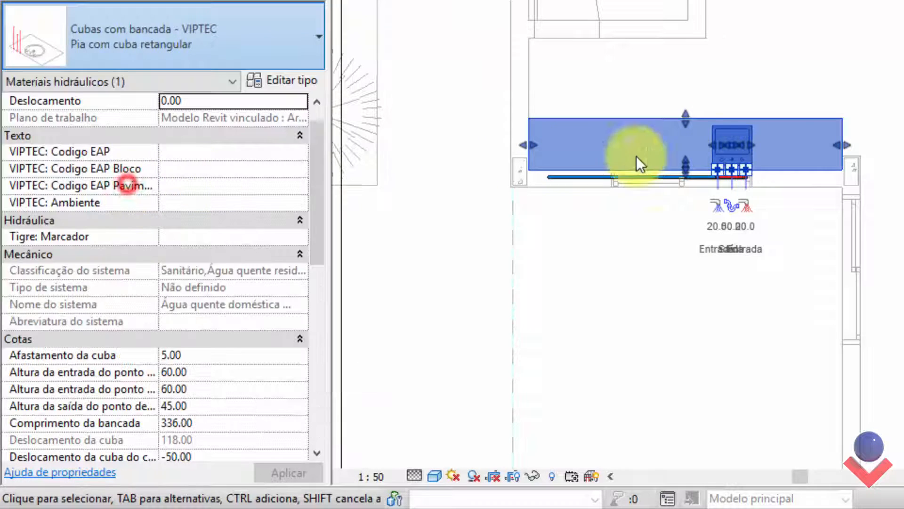
scroll(720, 136, "up", 3)
scroll(772, 161, "up", 1)
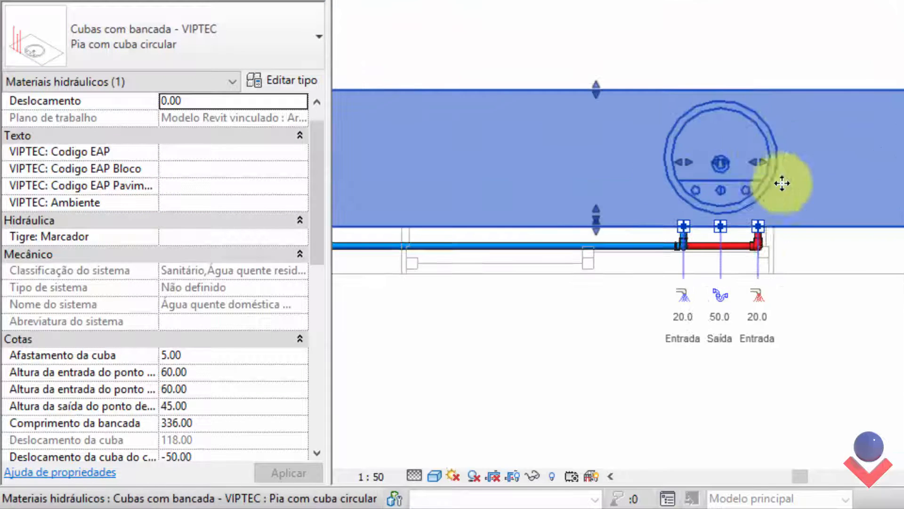
- Change the kitchen sink's type back to Pia com cuba retangular and deselect it
left_click(172, 34)
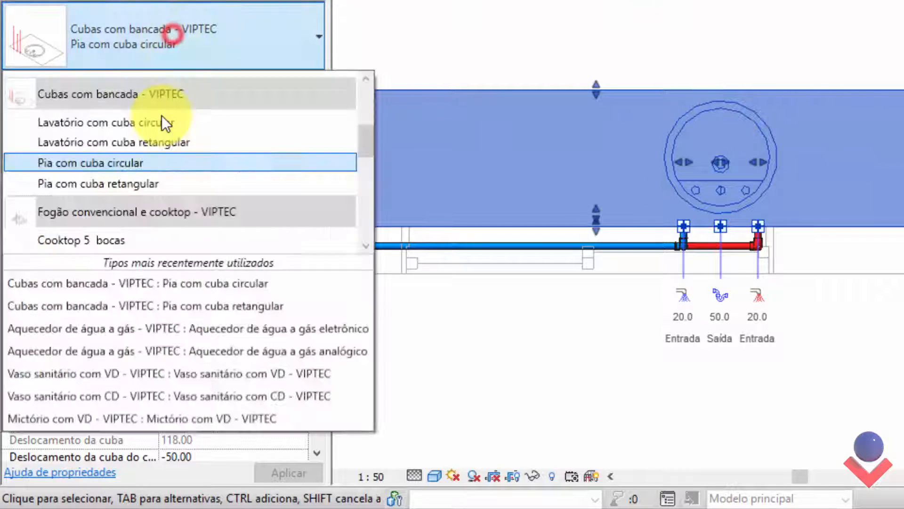
left_click(165, 182)
left_click(694, 30)
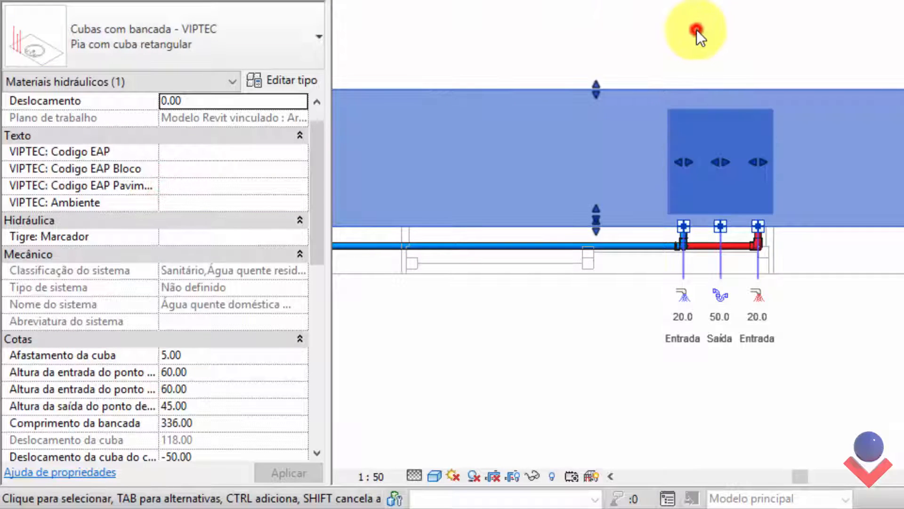
- Open the section Corte 1 from the floor plan and examine the sink, water heater and pipes in it
scroll(697, 30, "down", 4)
middle_click_drag(696, 33, 729, 140)
scroll(740, 99, "down", 1)
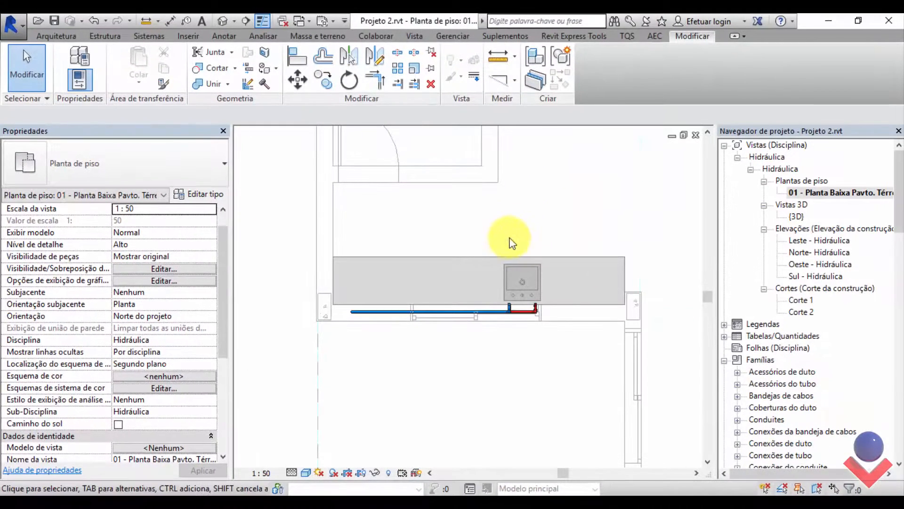
scroll(511, 243, "down", 4)
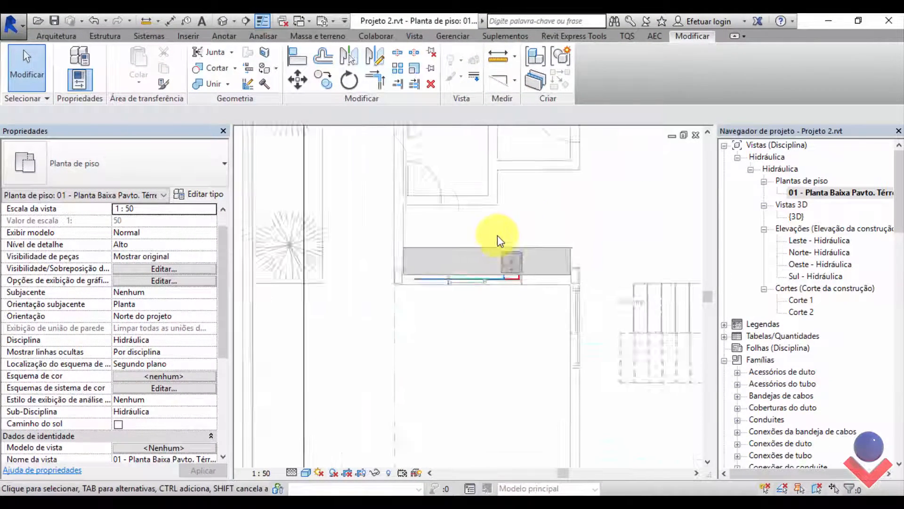
double_click(365, 439)
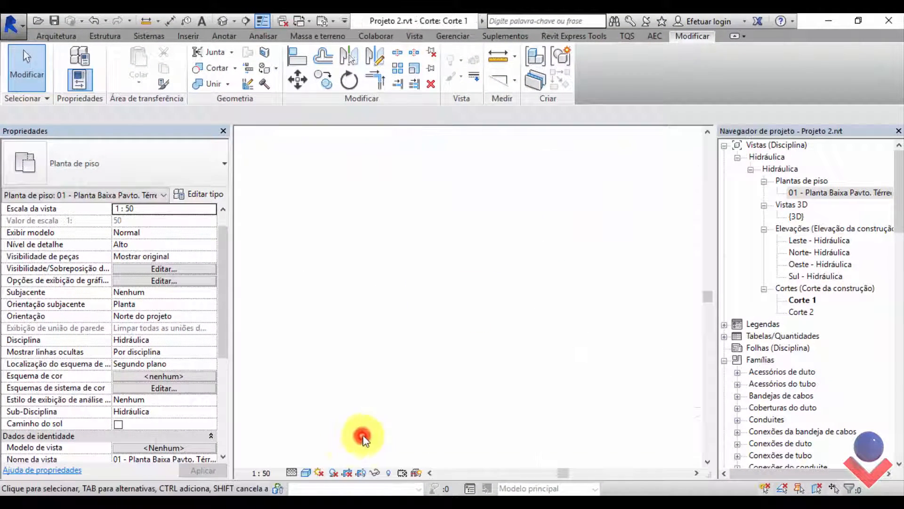
scroll(410, 398, "up", 6)
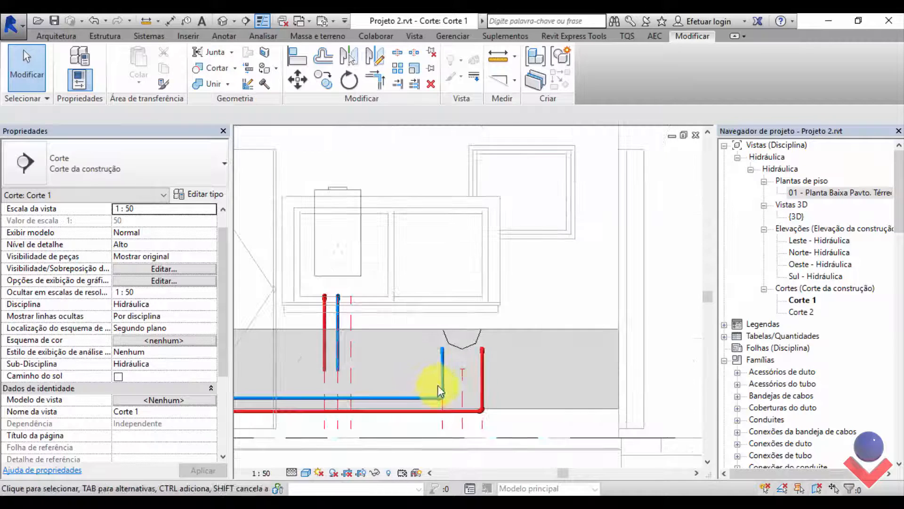
scroll(504, 207, "down", 3)
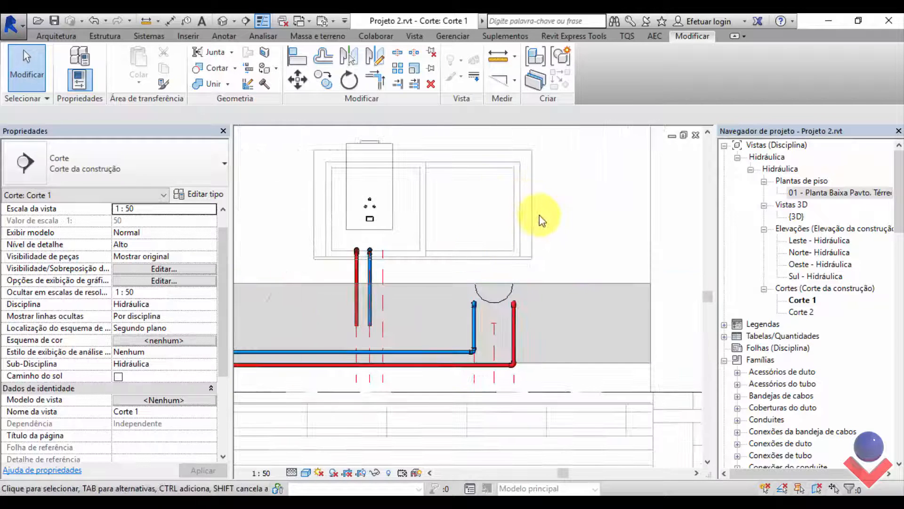
middle_click_drag(540, 216, 426, 396)
scroll(571, 216, "down", 5)
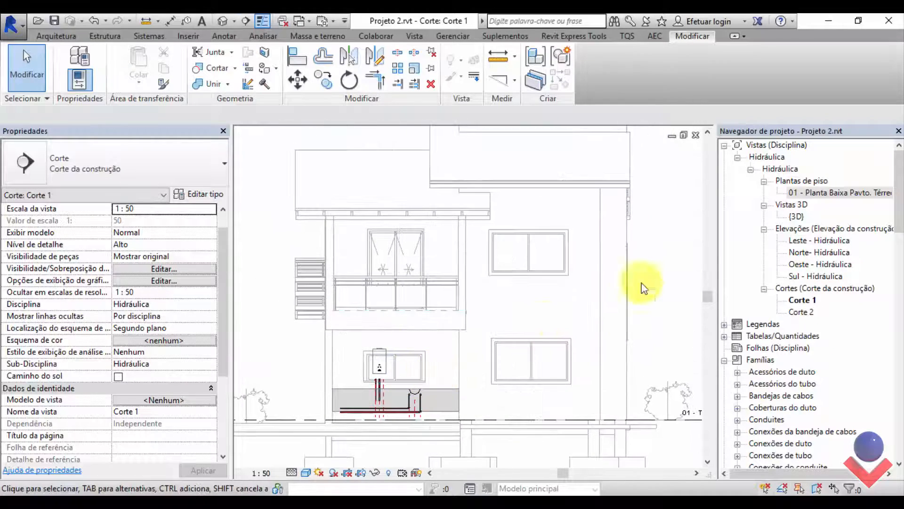
- Return to the floor plan, open the section Corte 2, and examine the sink, pipes and water heater from the side
double_click(801, 193)
left_click(419, 388)
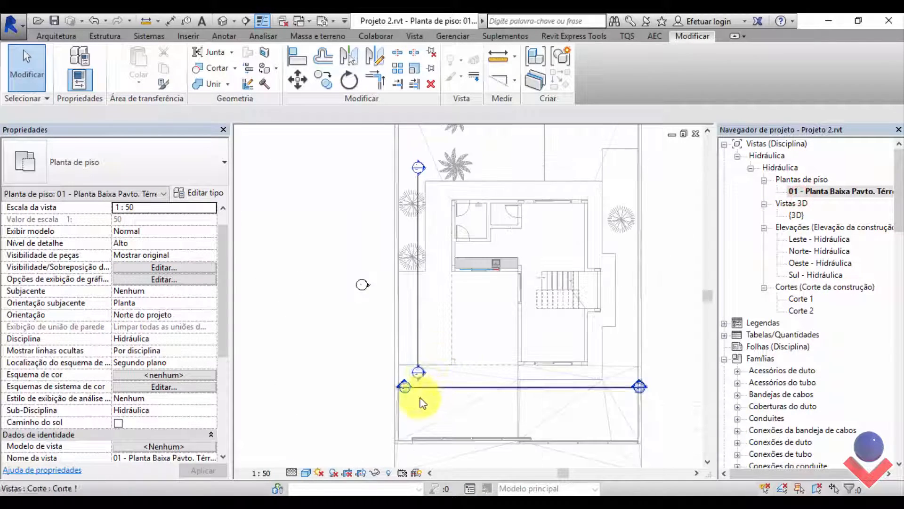
double_click(427, 375)
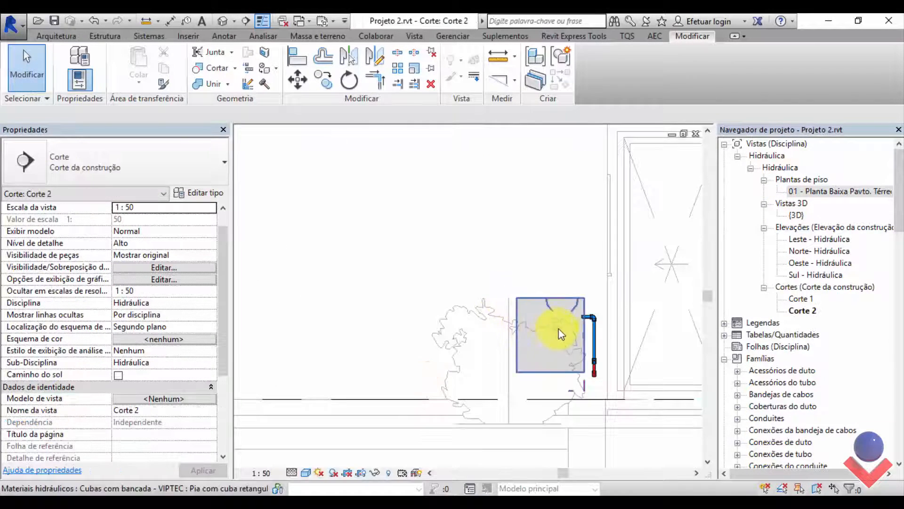
scroll(559, 329, "up", 5)
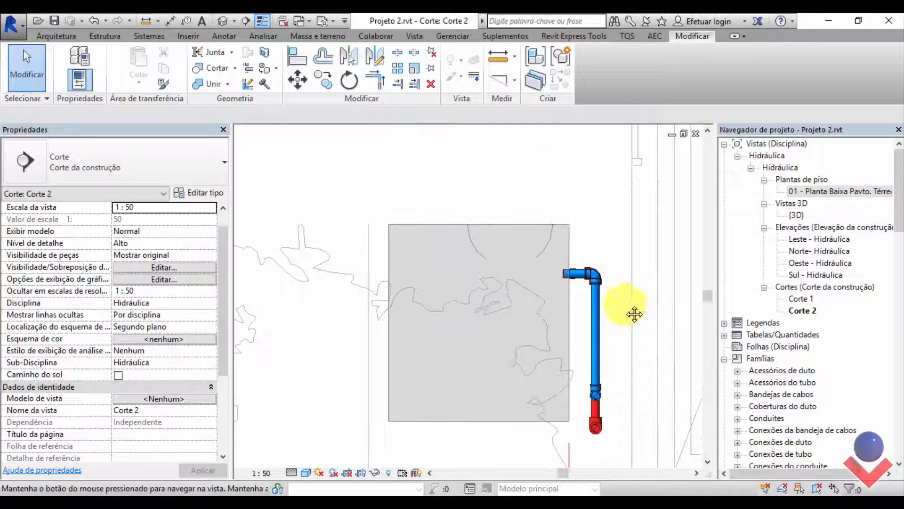
middle_click_drag(635, 314, 498, 253)
scroll(581, 241, "down", 1)
scroll(453, 248, "down", 2)
middle_click_drag(375, 267, 532, 268)
scroll(454, 267, "down", 2)
middle_click_drag(421, 267, 472, 304)
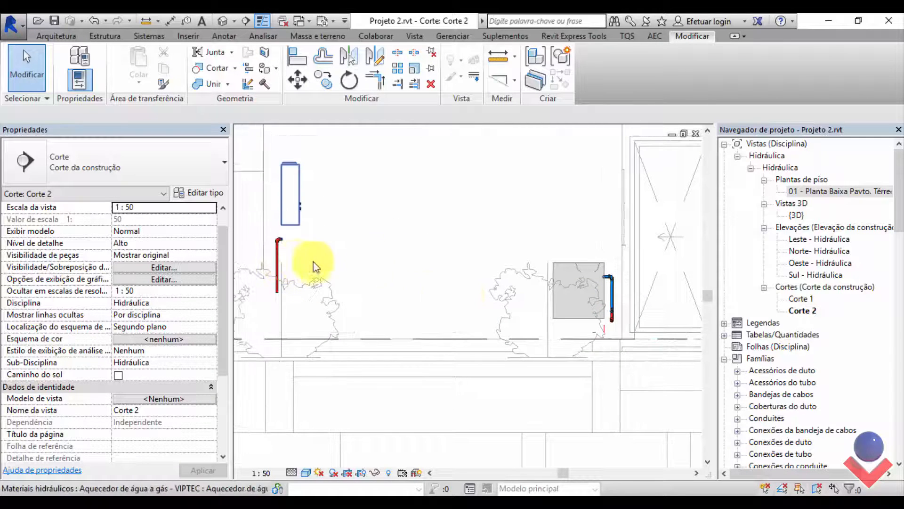
middle_click_drag(386, 265, 438, 295)
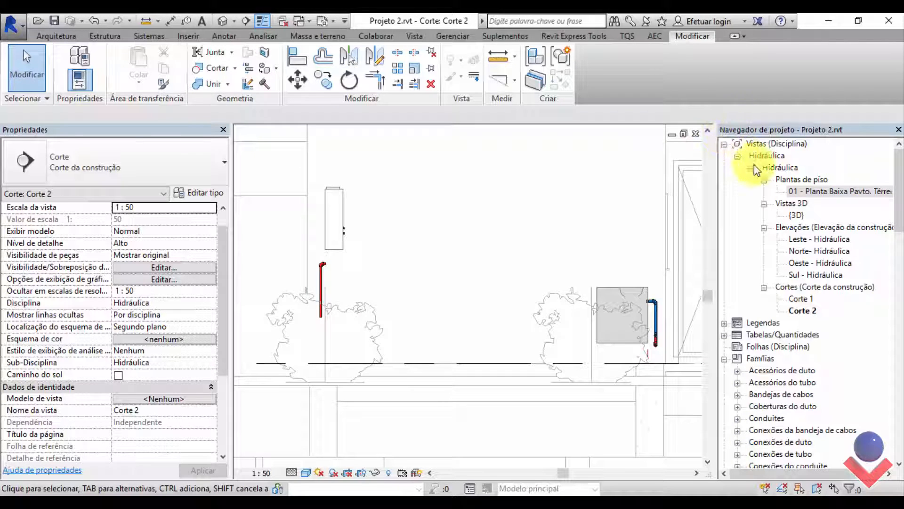
- In floor plan 01 - Planta Baixa Pavto. Térreo, place a Vaso sanitário com CD - VIPTEC with its tank against the small bathroom's left-hand wall
double_click(799, 194)
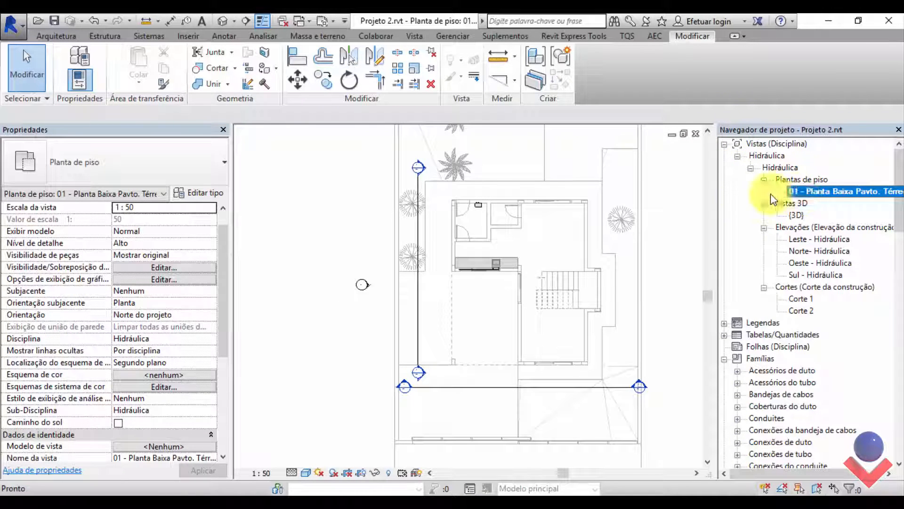
scroll(446, 234, "up", 5)
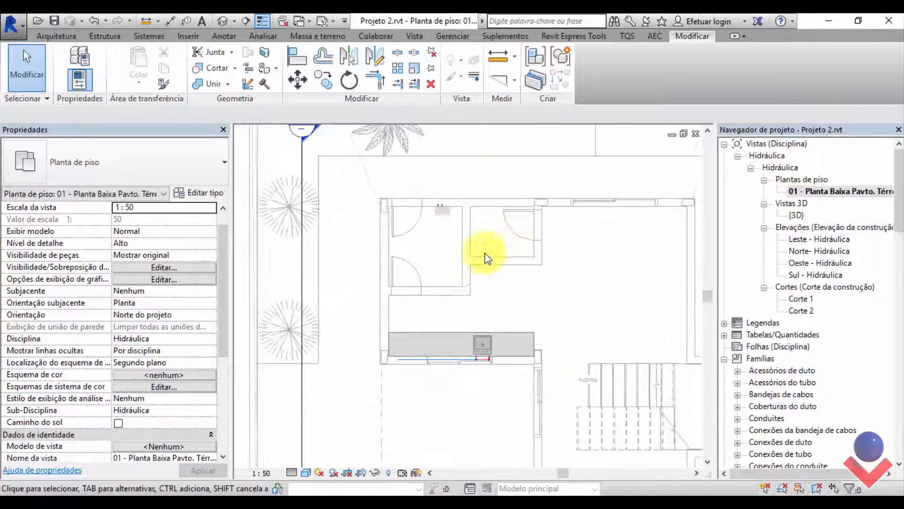
scroll(511, 230, "up", 1)
middle_click_drag(518, 242, 512, 248)
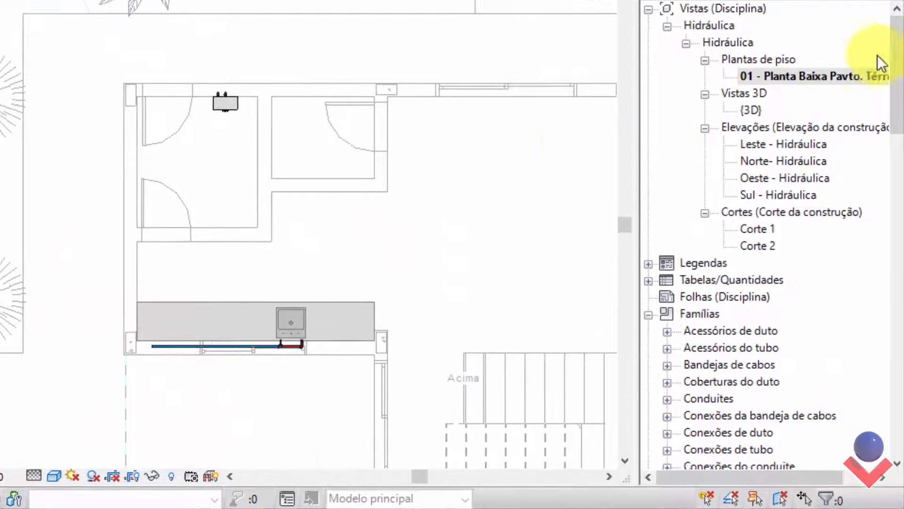
left_click_drag(897, 56, 897, 284)
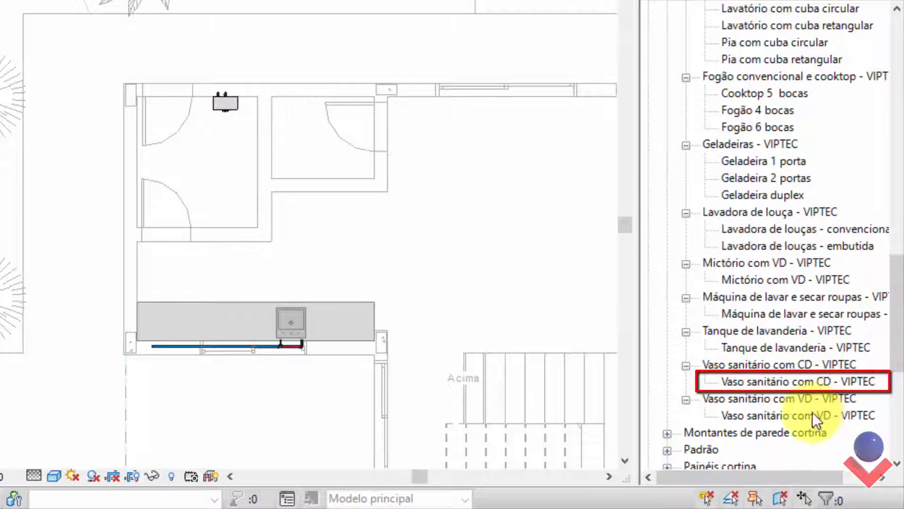
left_click(799, 382)
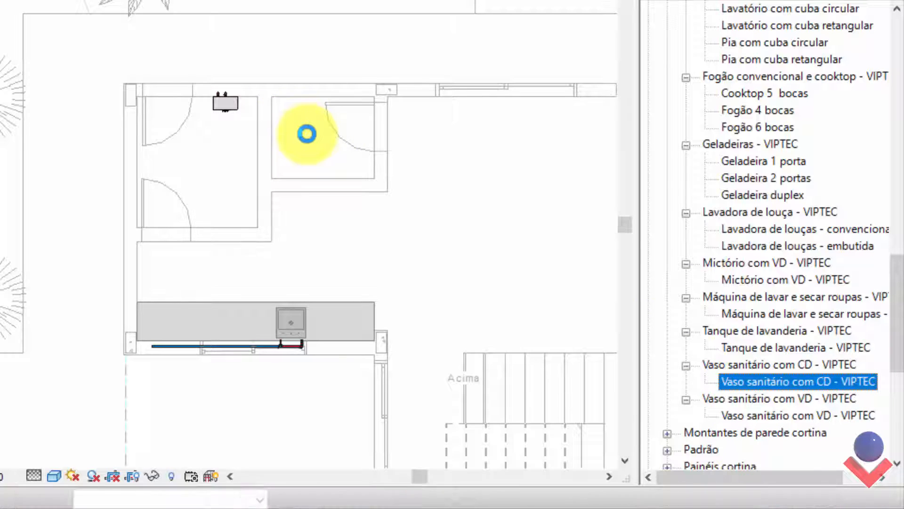
scroll(301, 130, "up", 3)
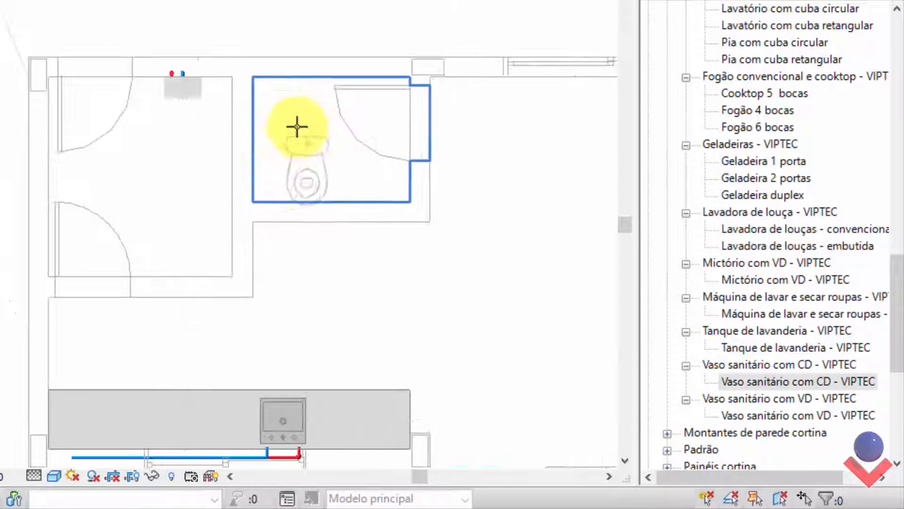
scroll(269, 125, "up", 2)
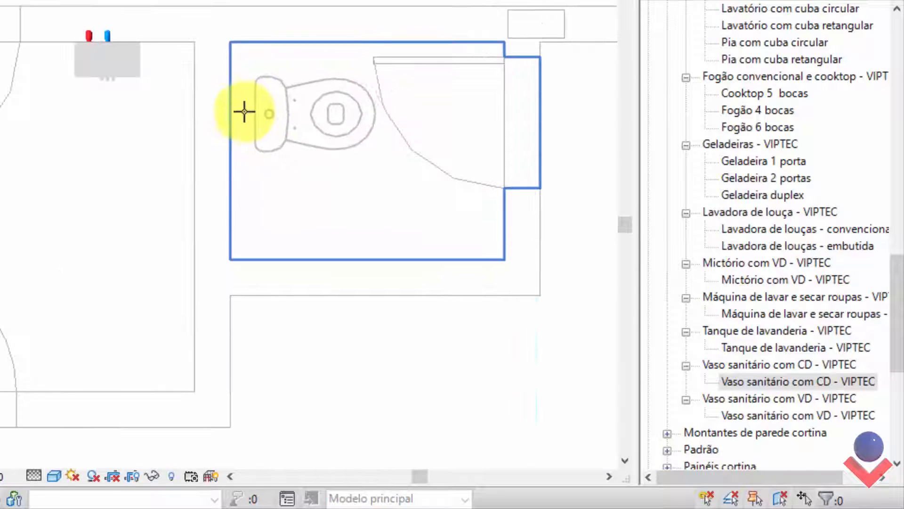
left_click(231, 111)
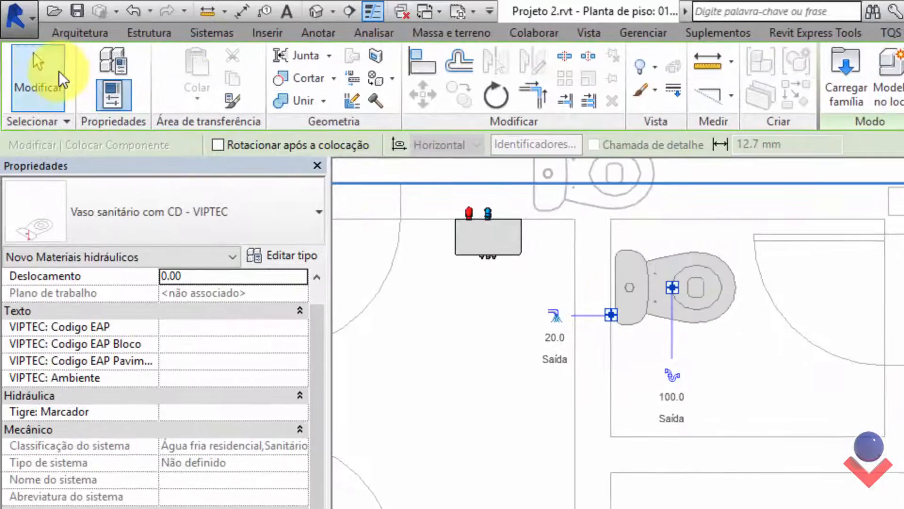
left_click(58, 72)
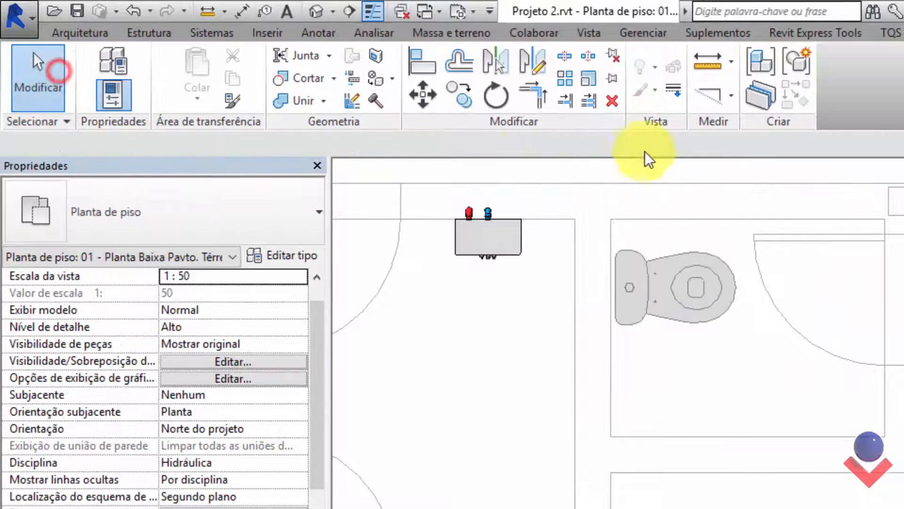
- Add an aligned dimension between the small bathroom's upper wall and the toilet's centreline
scroll(724, 184, "up", 1)
middle_click_drag(731, 226, 705, 290)
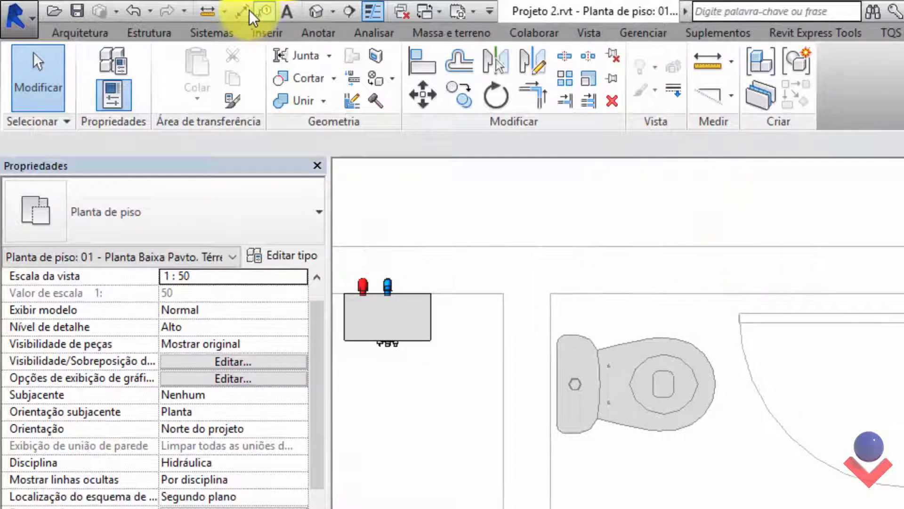
key("d")
key("i")
left_click(680, 297)
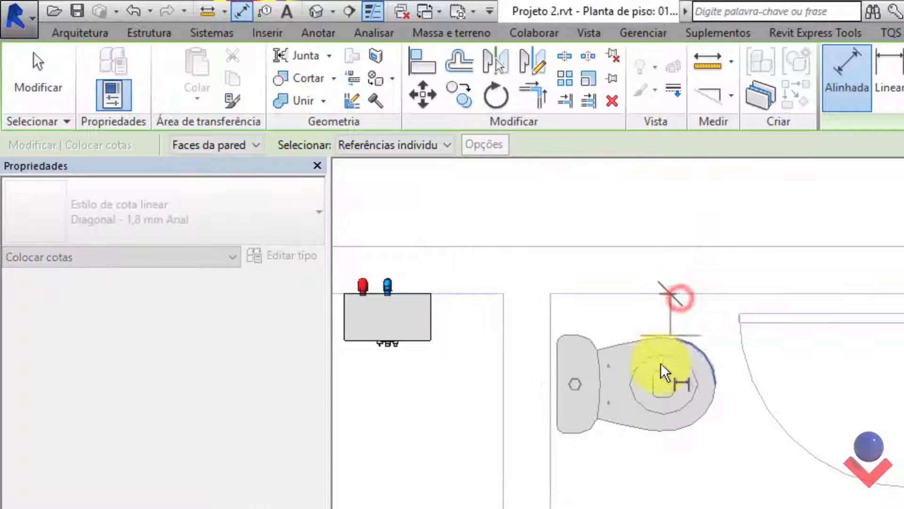
left_click(683, 386)
left_click(848, 357)
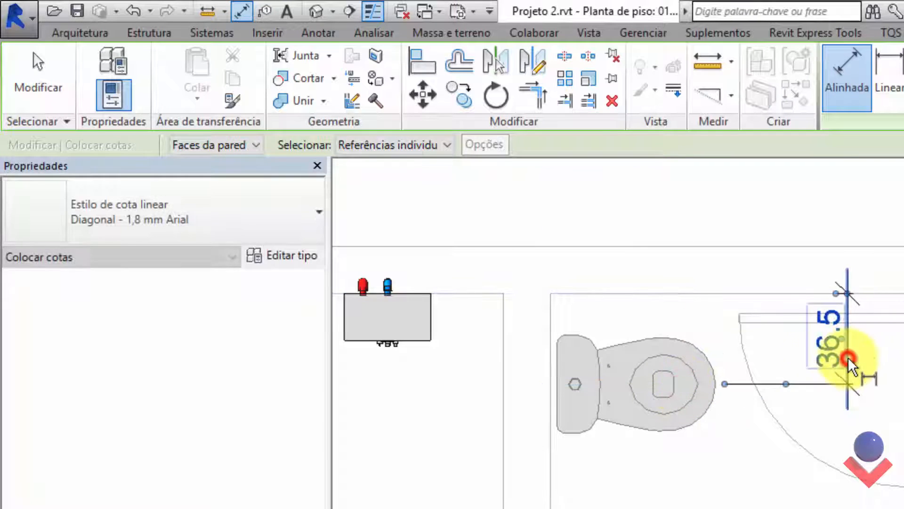
left_click(28, 61)
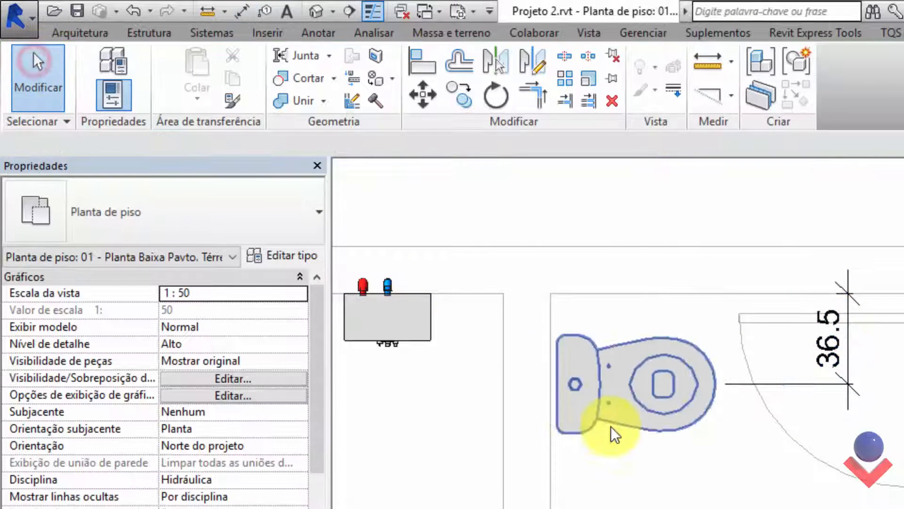
- Set the distance from the bathroom's upper wall to the toilet's centreline to 35, and select the dimension
left_click(640, 426)
left_click(838, 349)
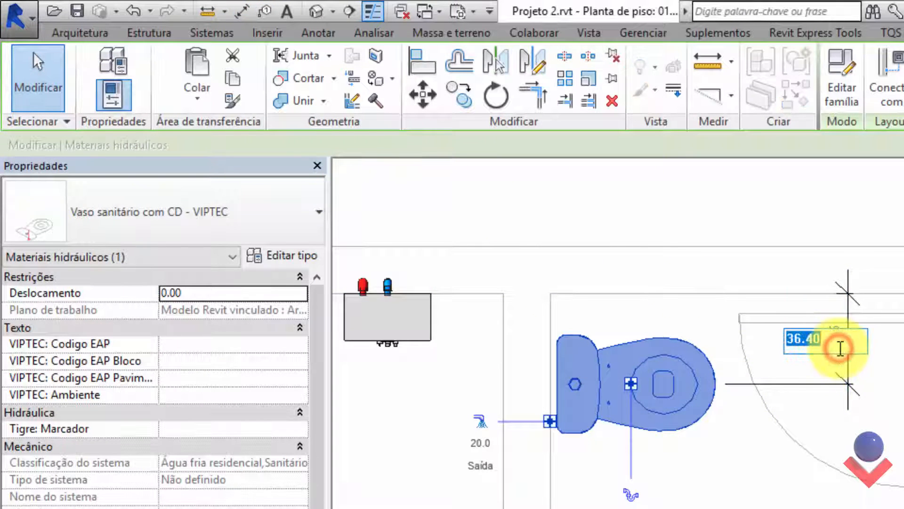
key("Return")
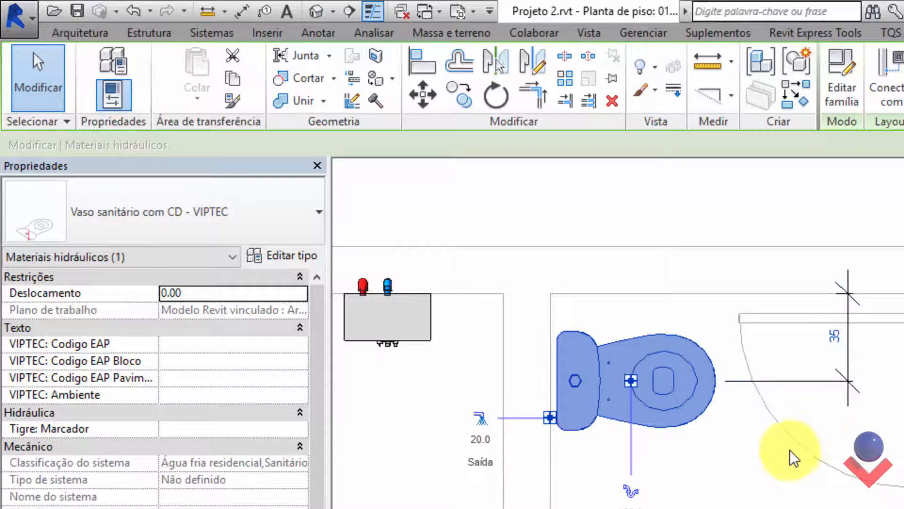
left_click(815, 377)
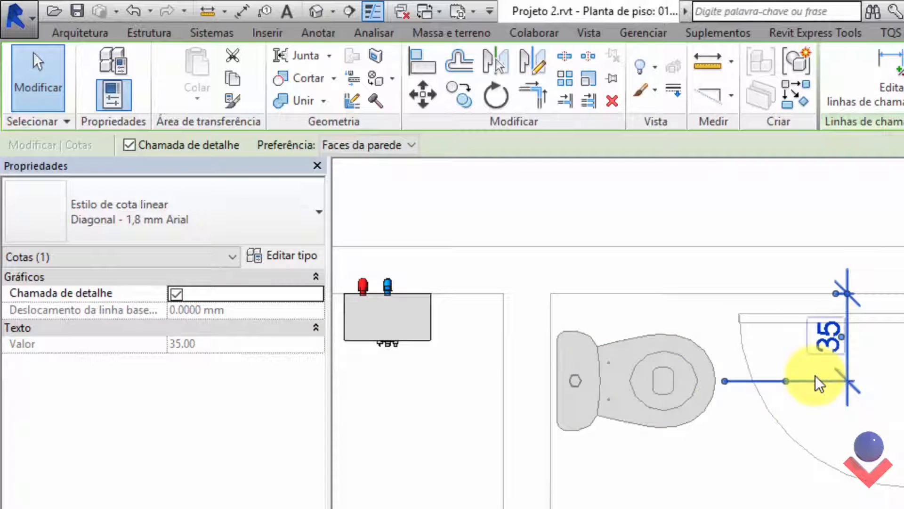
- Create a similar Pia com cuba retangular from the kitchen sink and place it across the lower part of the small bathroom
key("Escape")
scroll(741, 372, "down", 1)
middle_click_drag(741, 372, 703, 221)
scroll(739, 332, "down", 1)
scroll(704, 230, "down", 1)
middle_click_drag(713, 255, 741, 286)
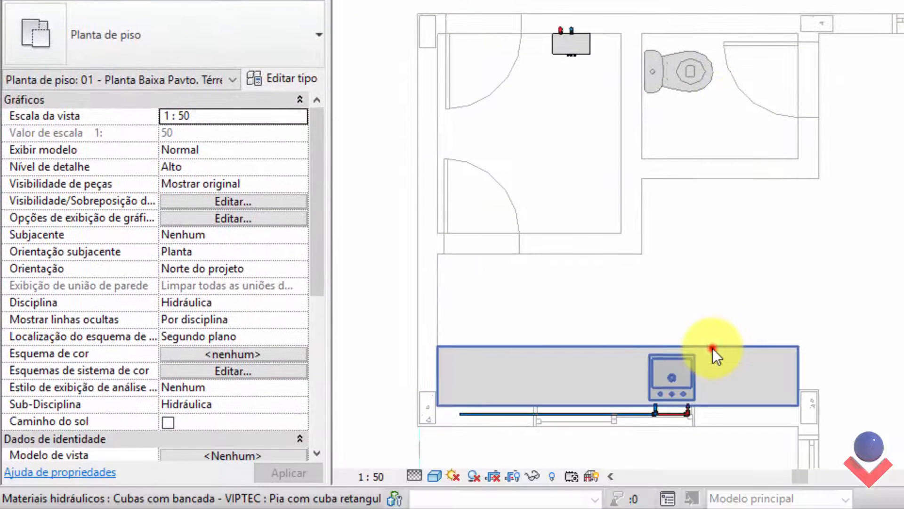
left_click(713, 419)
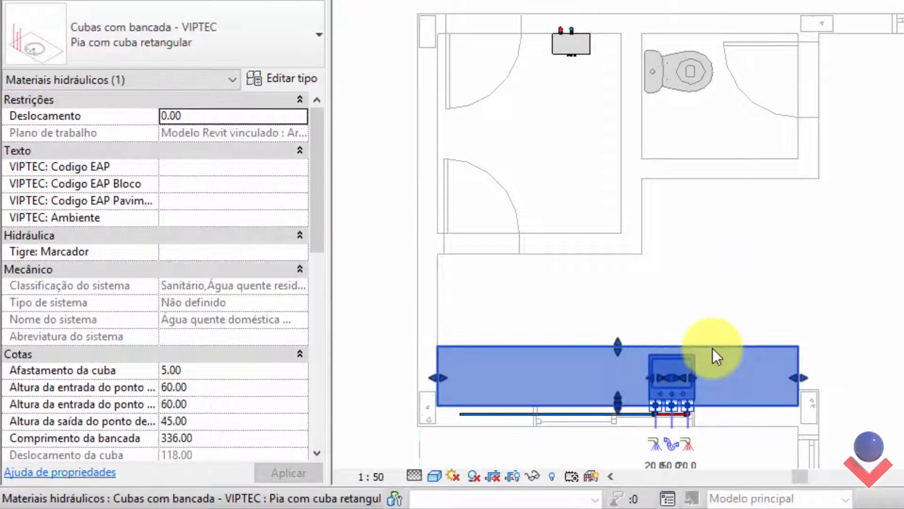
key("s")
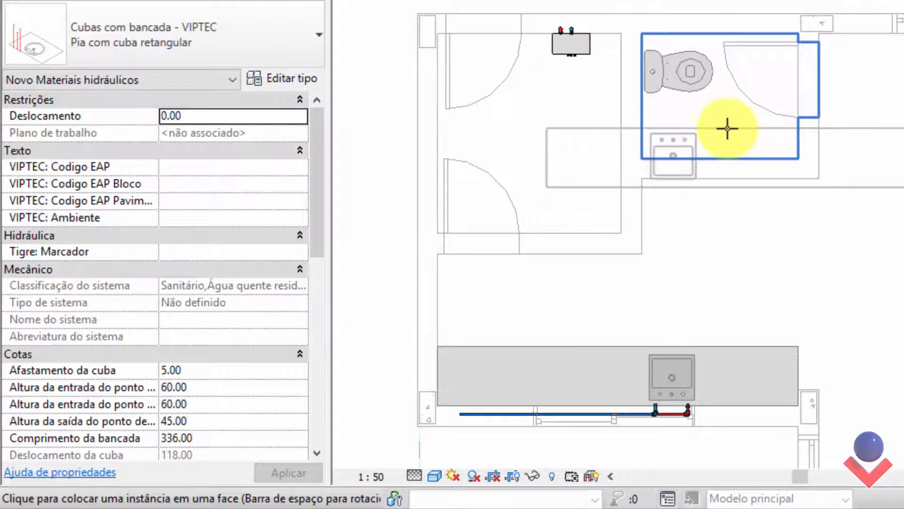
left_click(727, 128)
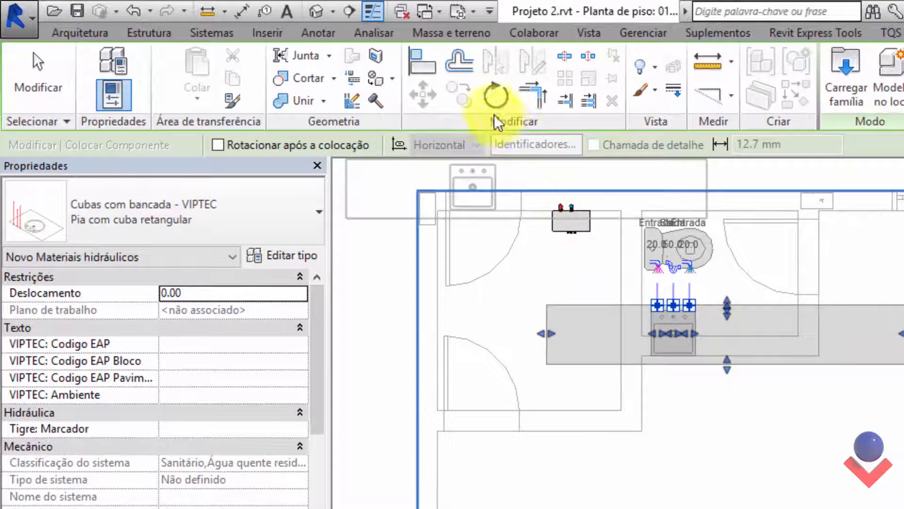
- Rotate the new sink countertop 180° about its centre so its taps face the bathroom's lower wall, and end placement
left_click(512, 109)
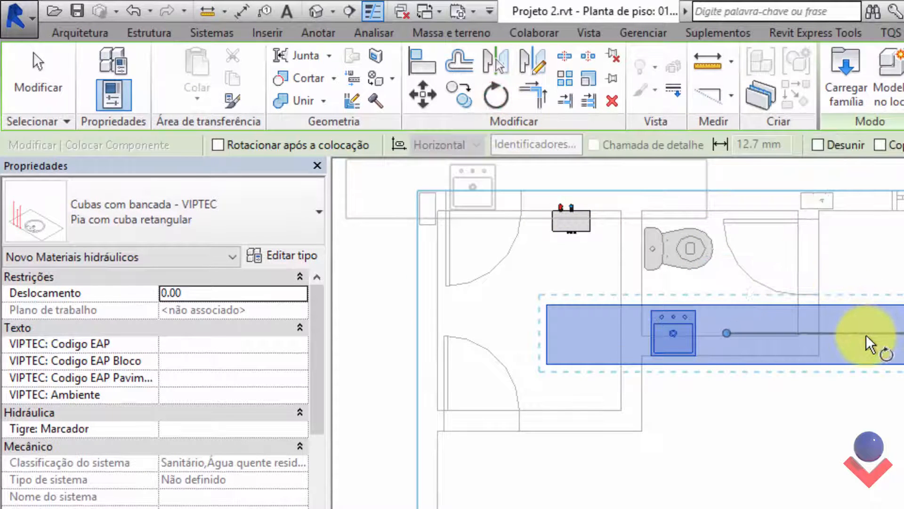
left_click(866, 334)
left_click(503, 335)
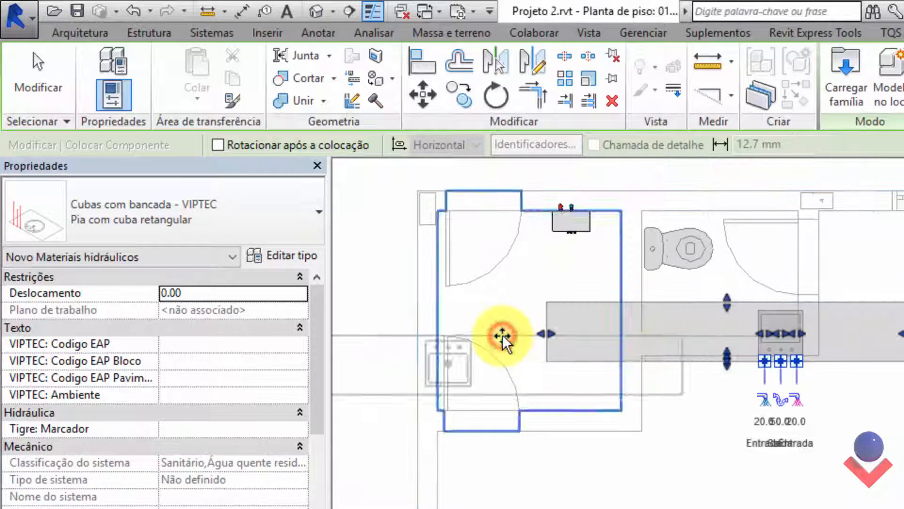
scroll(777, 343, "up", 5)
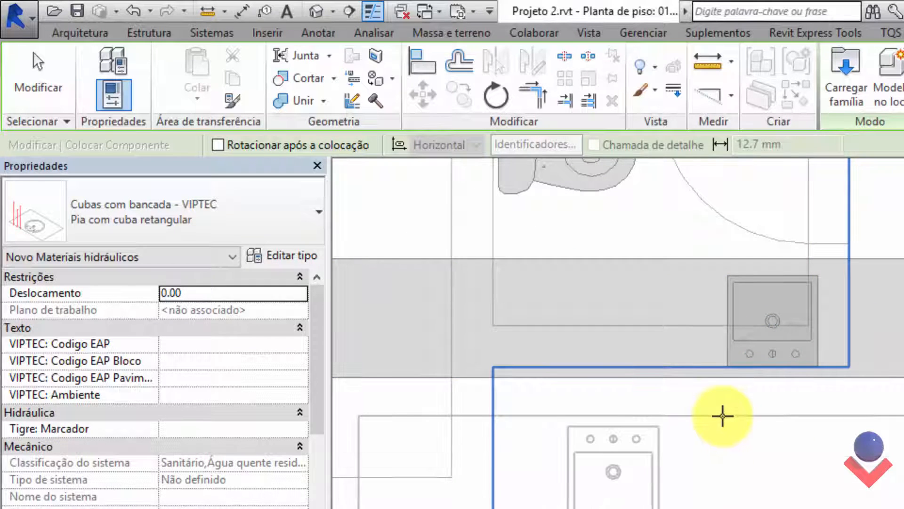
key("Escape")
key("Escape")
scroll(676, 349, "down", 2)
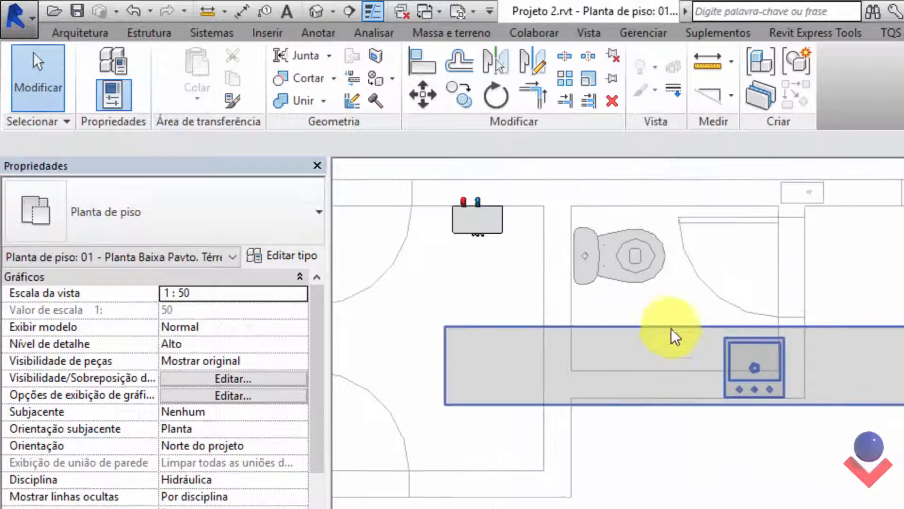
- Move the new countertop up so its back edge meets the inner face of the bathroom's lower wall
left_click(671, 329)
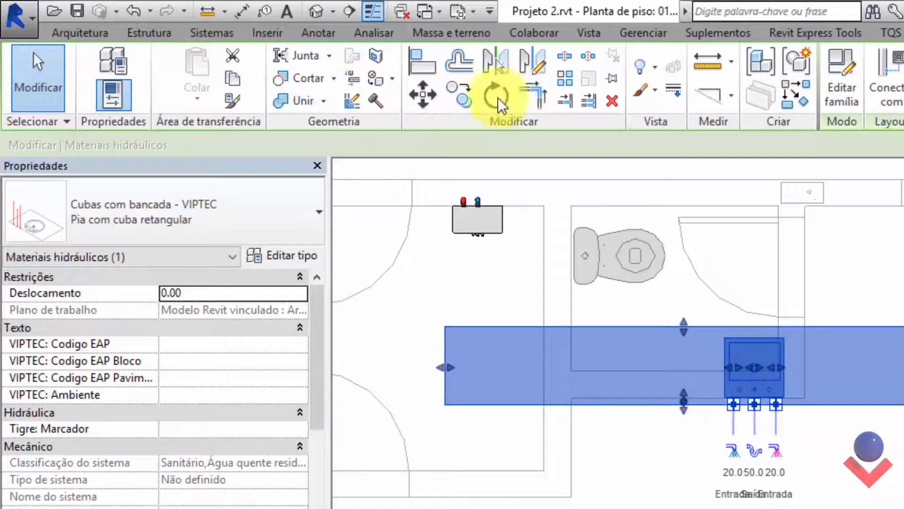
left_click(437, 92)
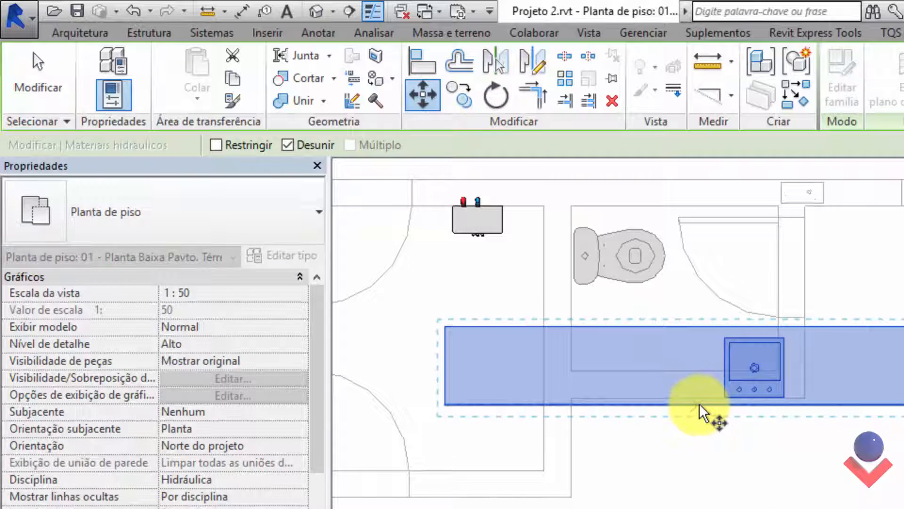
scroll(688, 398, "up", 2)
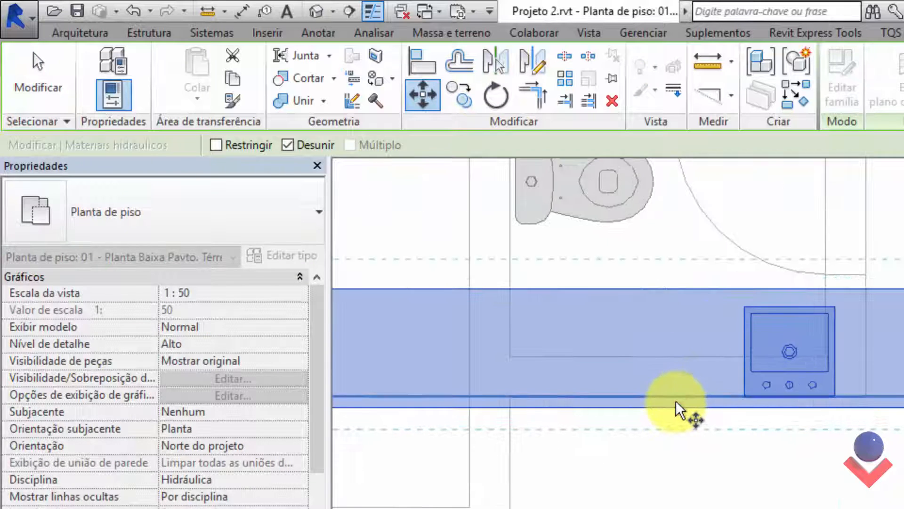
scroll(677, 400, "up", 1)
left_click(683, 409)
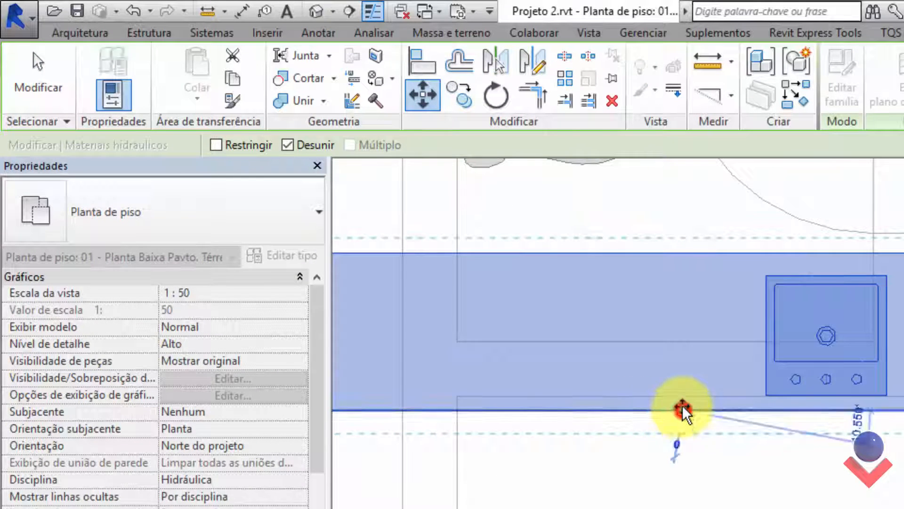
left_click(664, 344)
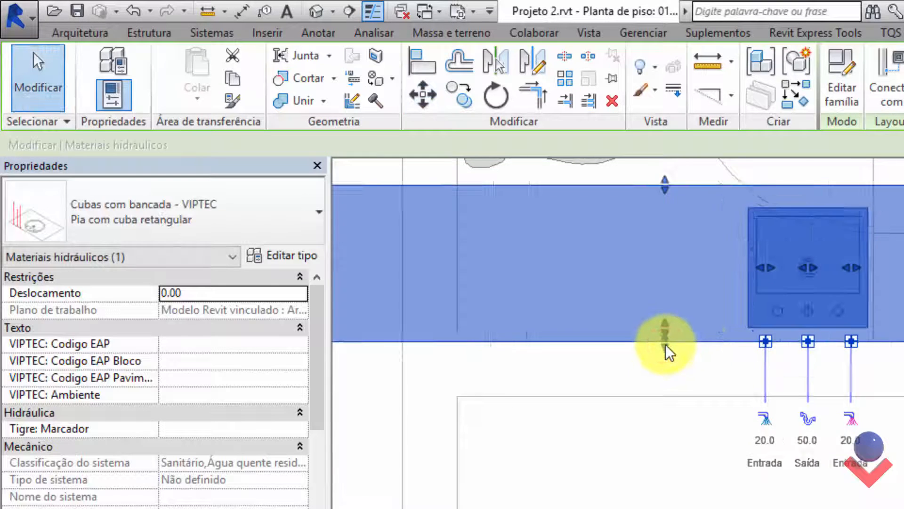
- Align the countertop's left end with the inner face of the bathroom's left-hand wall
scroll(668, 343, "down", 3)
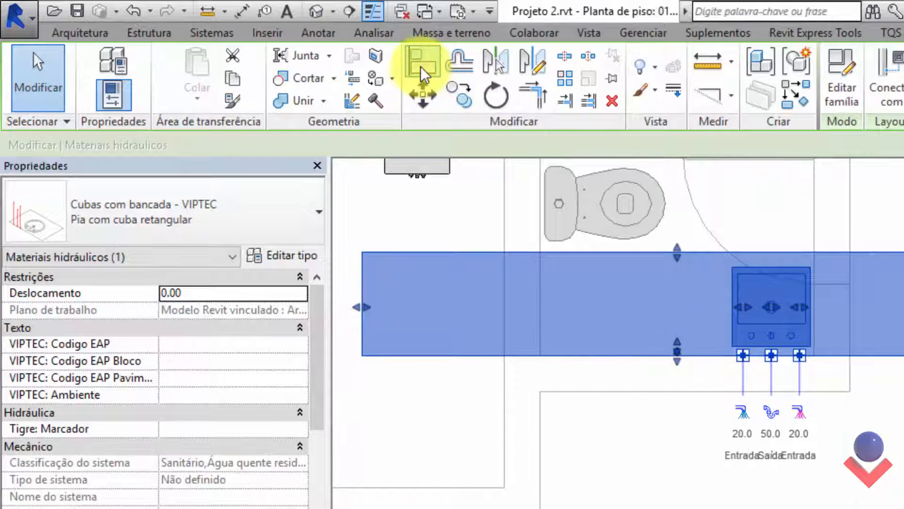
left_click(420, 66)
left_click(544, 288)
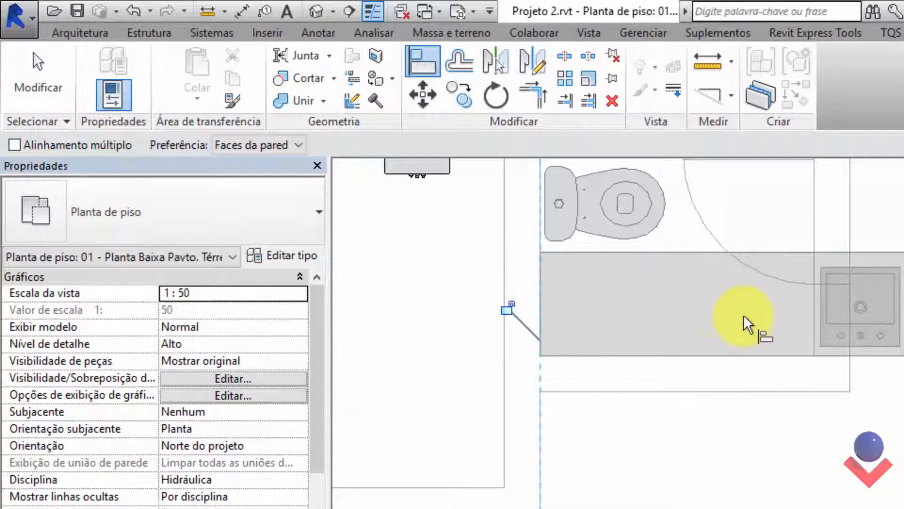
middle_click_drag(766, 324, 573, 348)
left_click(805, 328)
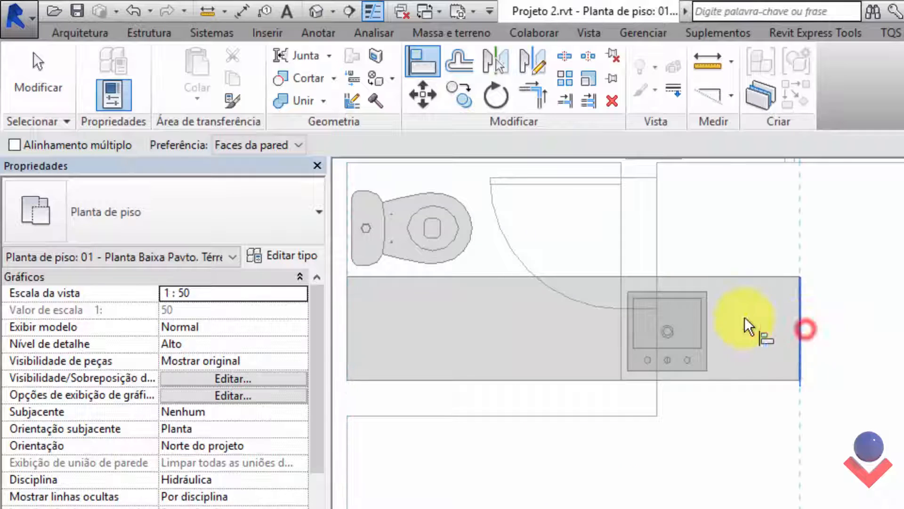
left_click(617, 337)
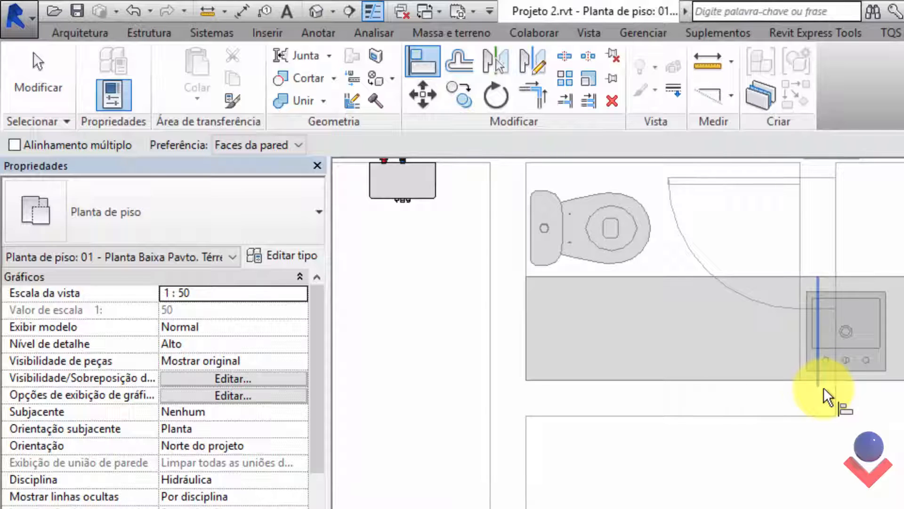
left_click(37, 57)
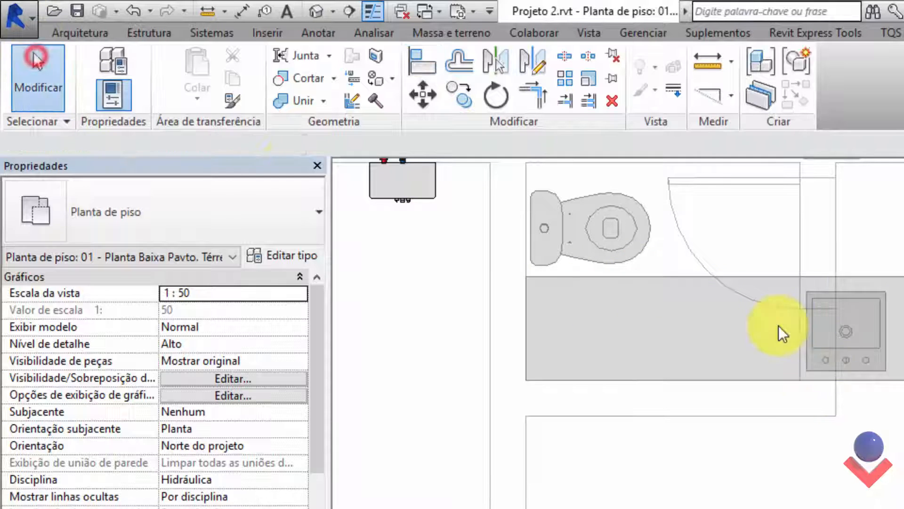
- Set the bathroom sink bowl's offset from the countertop's centre (Deslocamento da cuba do c...) to 0
left_click(883, 344)
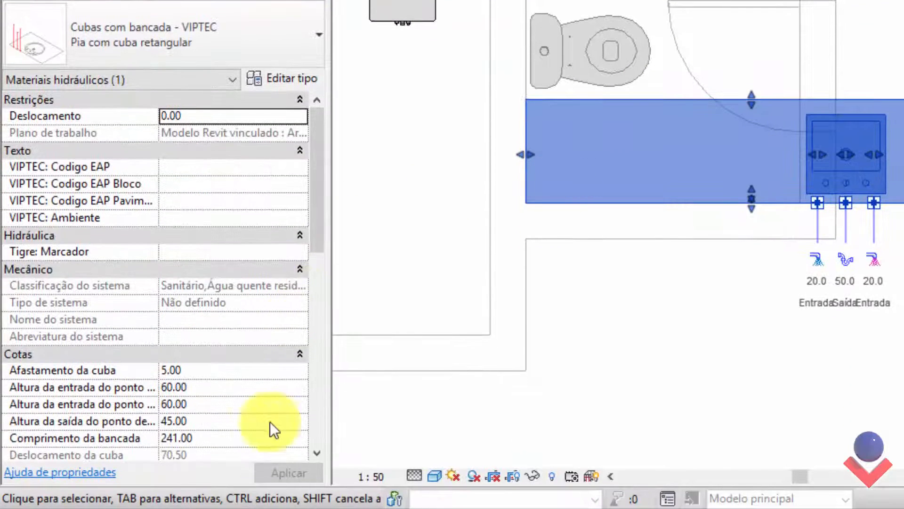
scroll(238, 431, "down", 3)
left_click(214, 353)
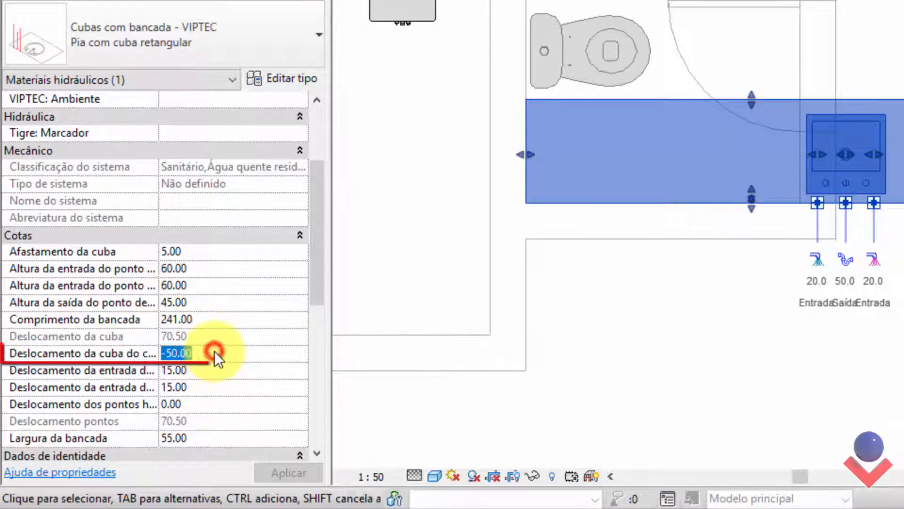
type("0")
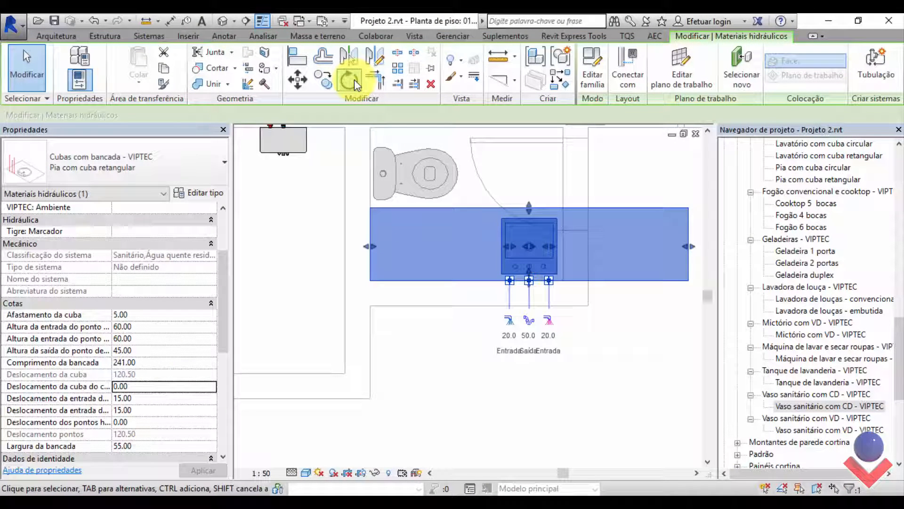
- Align the countertop's right end with the inner face of the bathroom's right-hand wall
left_click(288, 59)
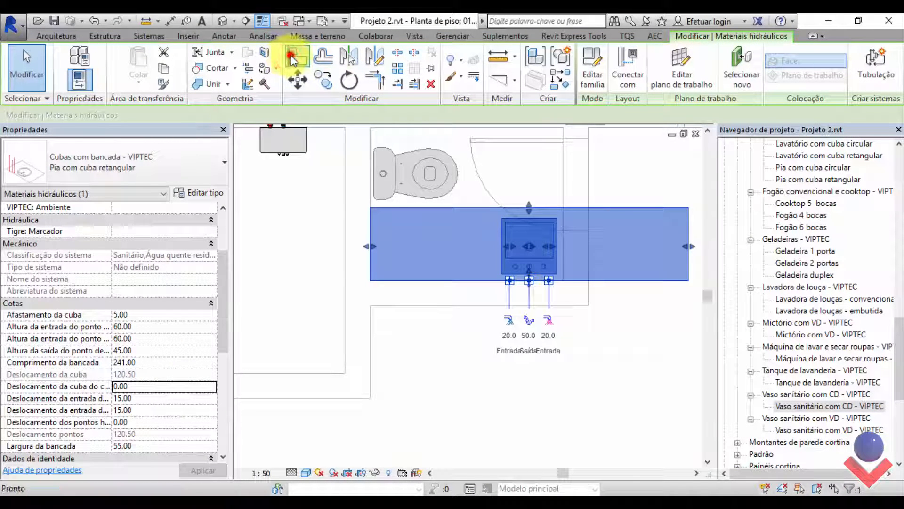
left_click(563, 197)
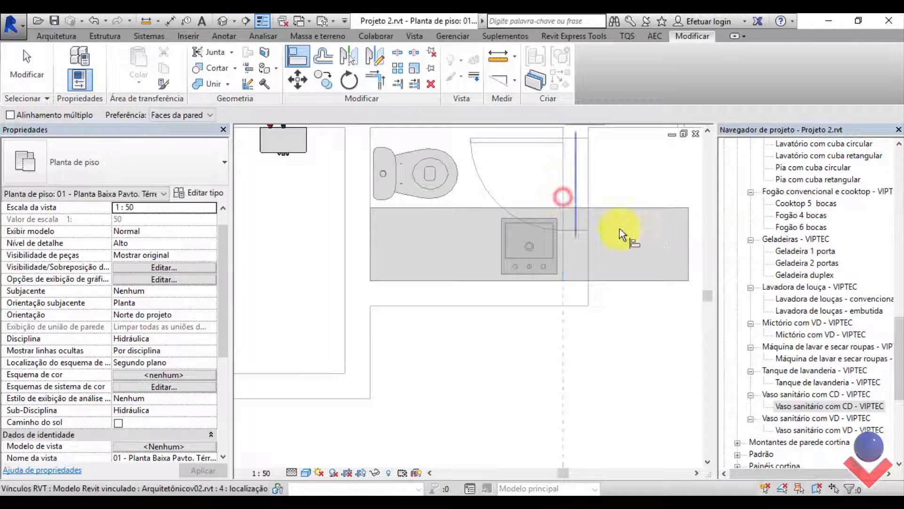
left_click(686, 255)
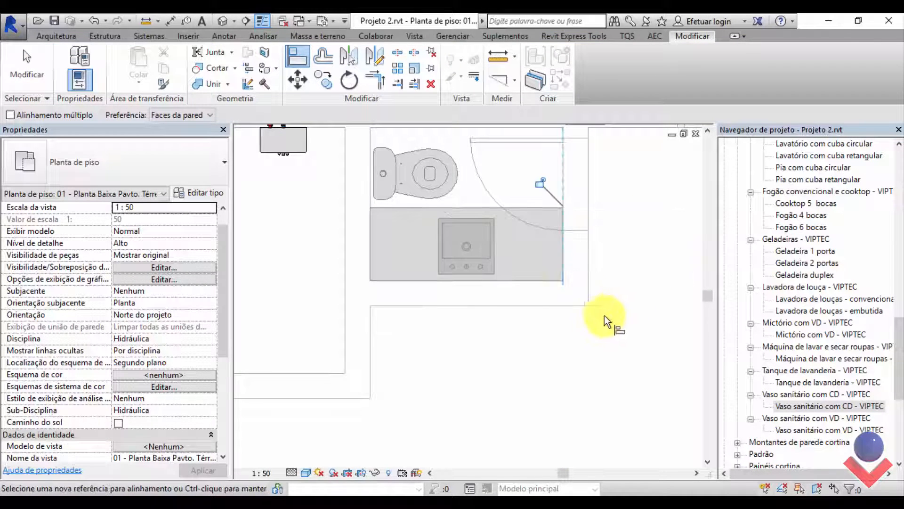
scroll(496, 247, "up", 1)
middle_click_drag(496, 247, 496, 319)
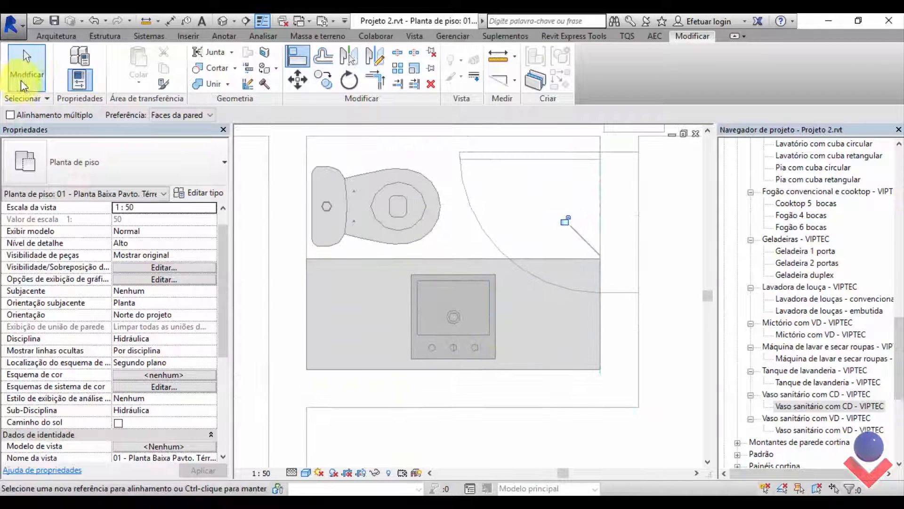
left_click(27, 71)
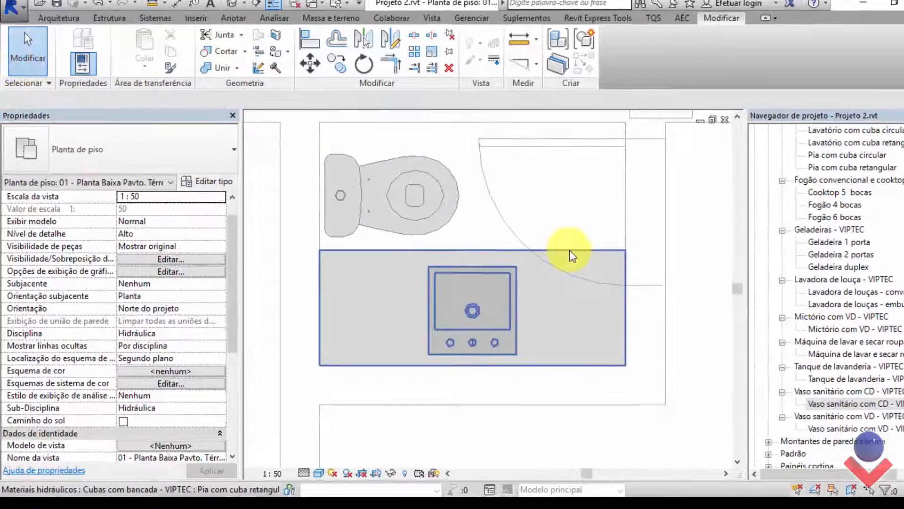
- Set the bathroom countertop's width (Largura da bancada) to 35
left_click(542, 262)
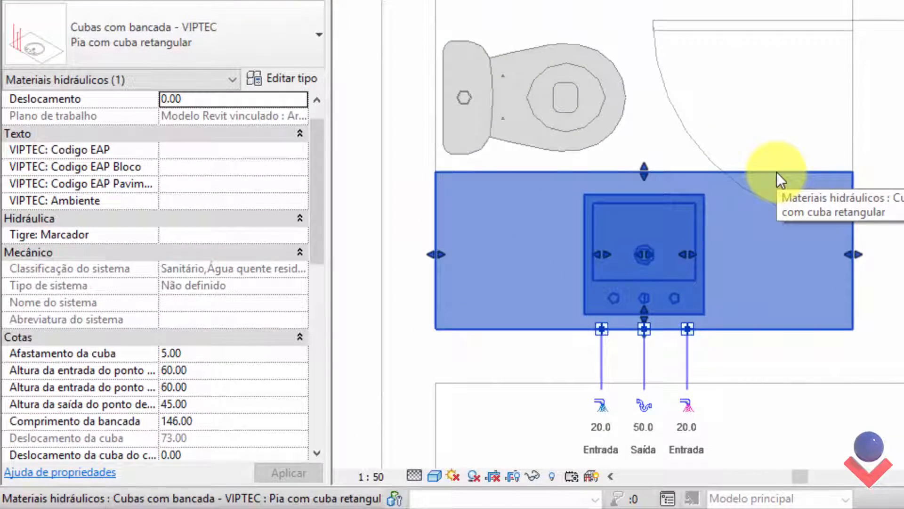
scroll(242, 388, "down", 3)
scroll(241, 386, "down", 1)
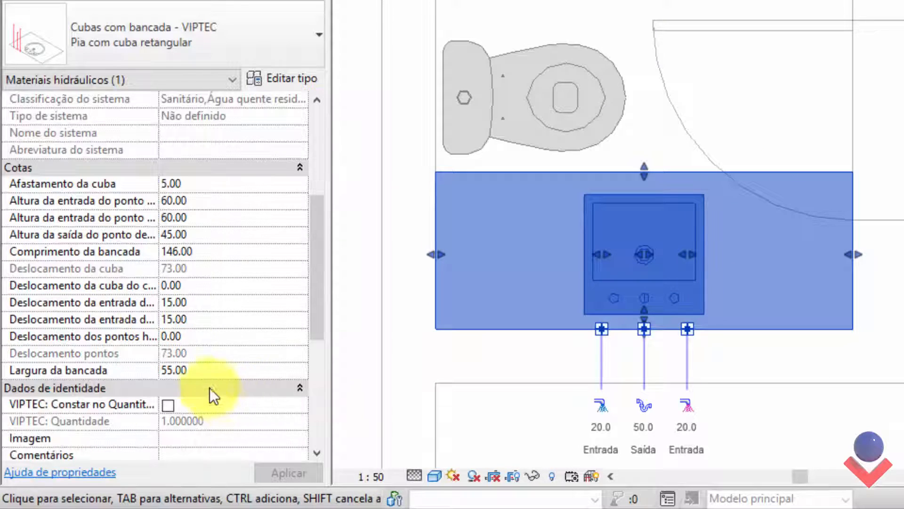
left_click(209, 372)
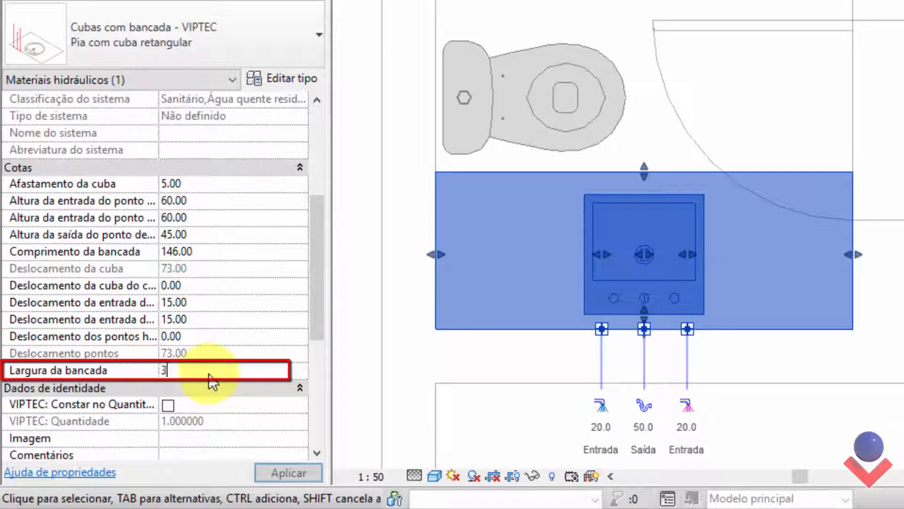
type("35")
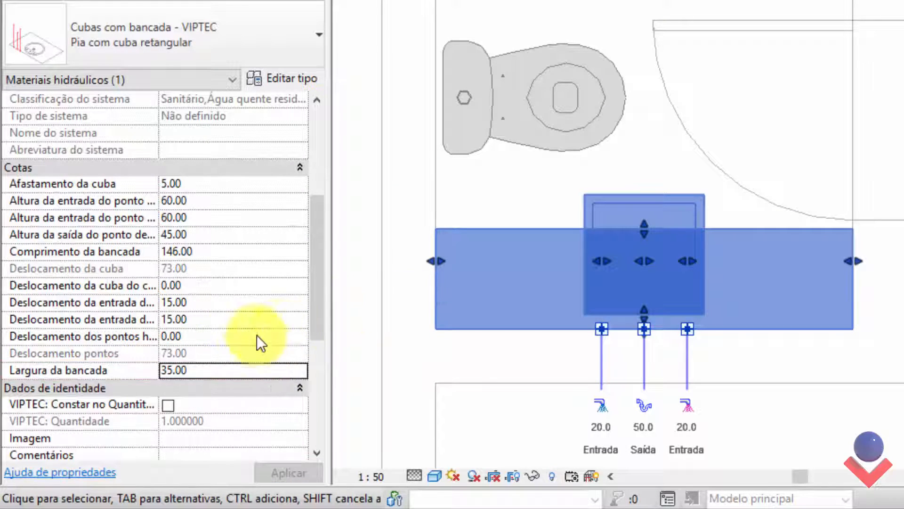
- Set the bathroom sink bowl's offset from the countertop's centre to -10 and deselect the sink
left_click(198, 235)
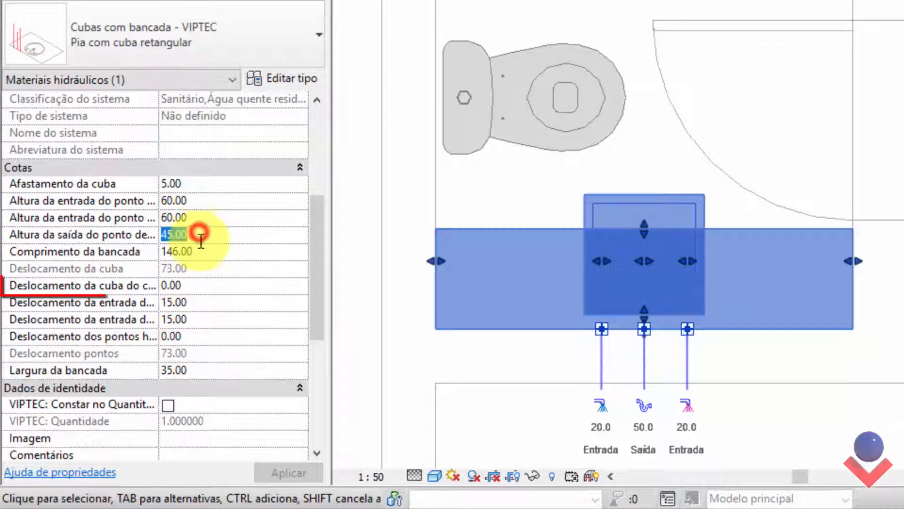
left_click(204, 287)
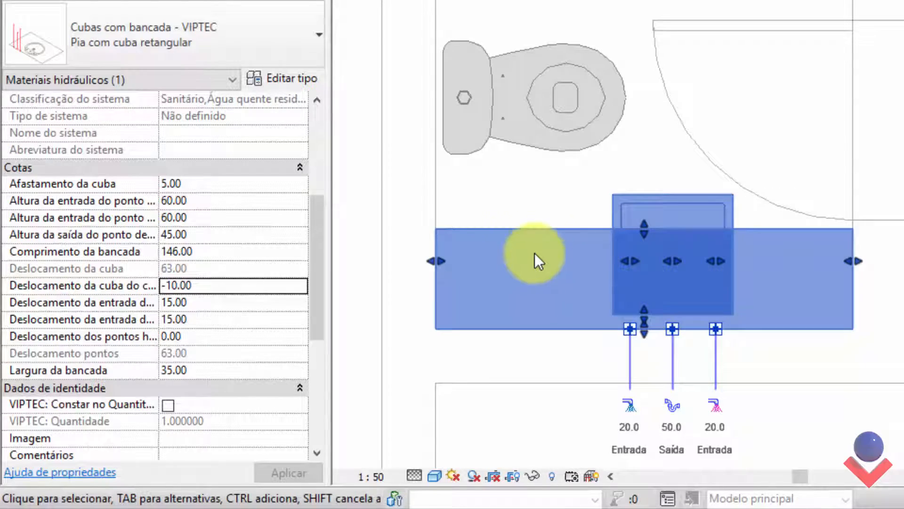
left_click(524, 186)
middle_click_drag(723, 176, 777, 212)
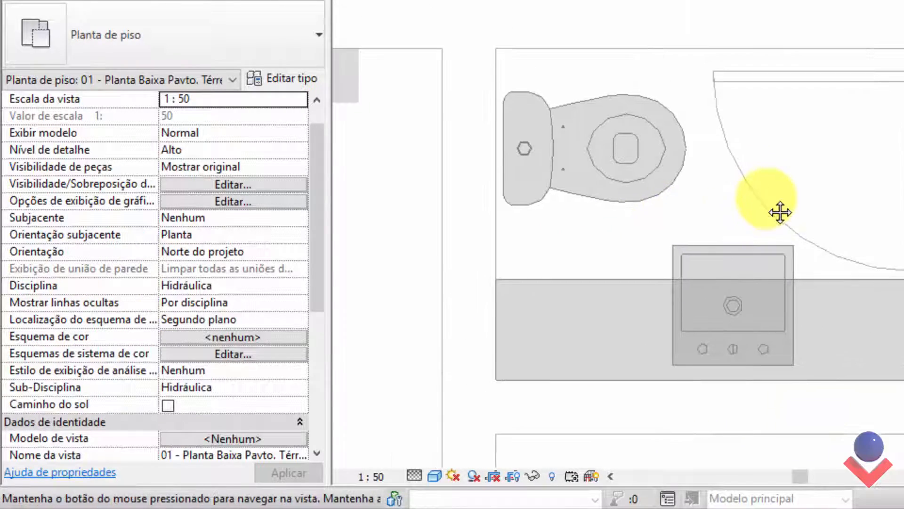
left_click(649, 179)
left_click(712, 287)
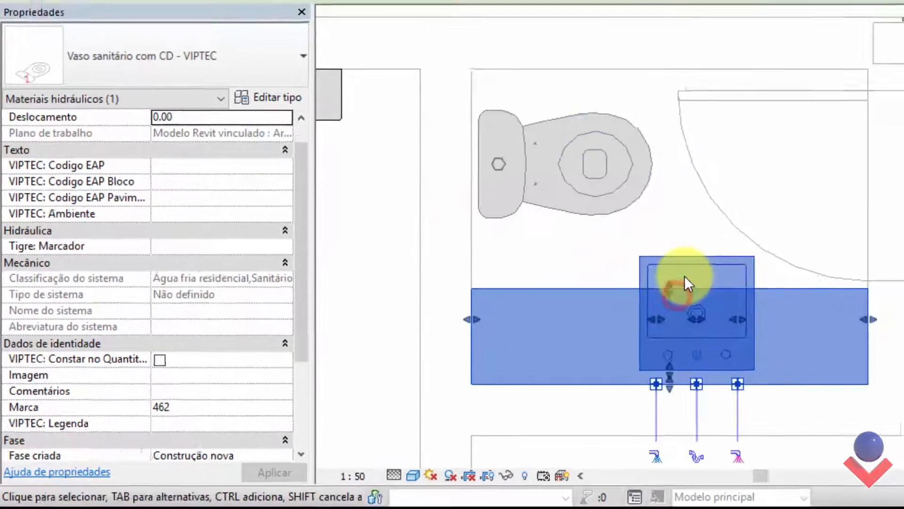
scroll(713, 287, "down", 4)
left_click(494, 244)
scroll(494, 244, "down", 2)
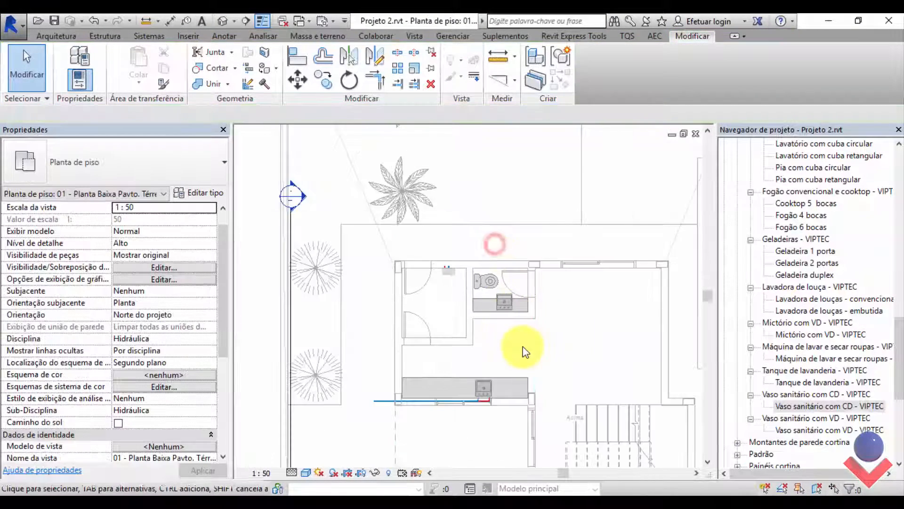
- Move the Corte 1 section line up to run between the small bathroom and the kitchen countertop
middle_click_drag(525, 350, 485, 251)
scroll(485, 250, "down", 2)
left_click(450, 331)
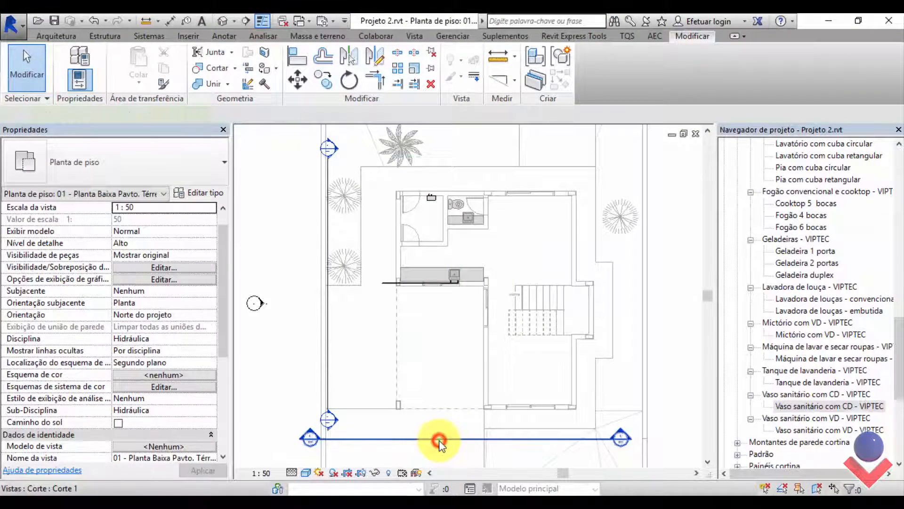
left_click_drag(439, 439, 448, 246)
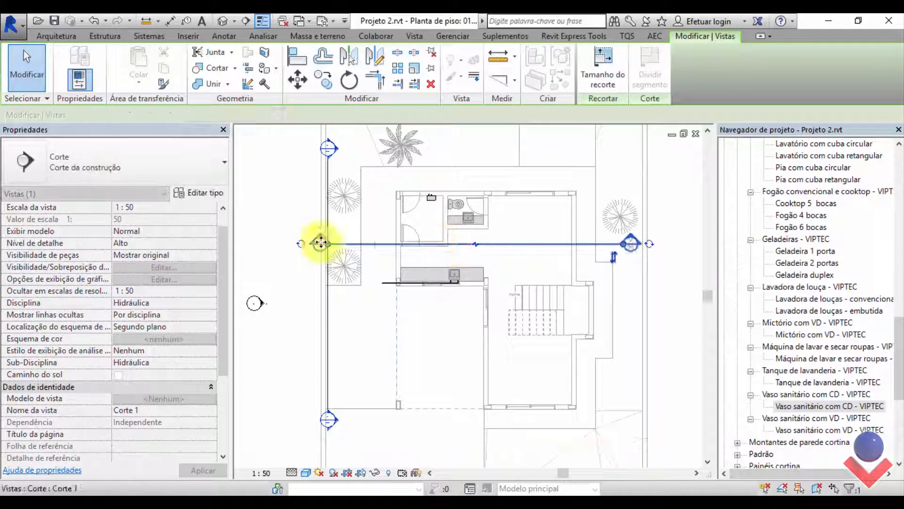
left_click(263, 253)
- Open the Corte 1 section view and examine the toilet, bathroom sink and water heater with their connection points
double_click(317, 245)
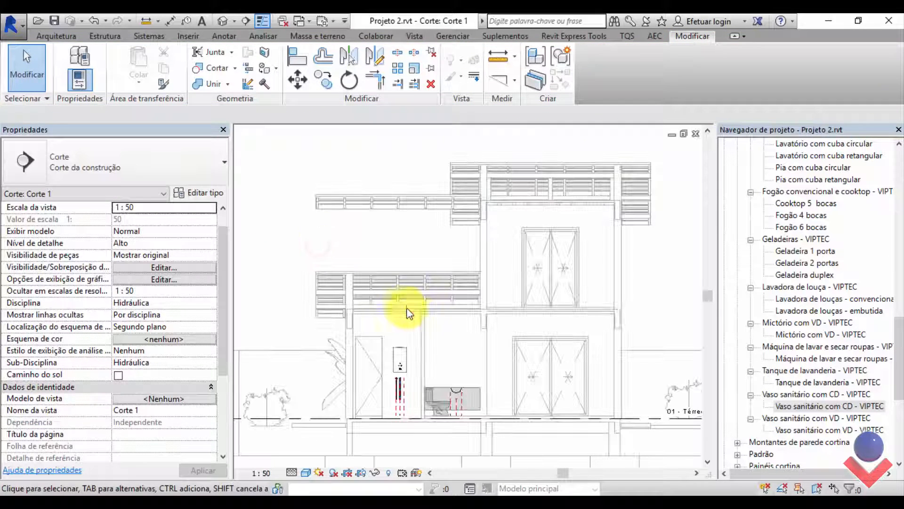
scroll(434, 419, "up", 4)
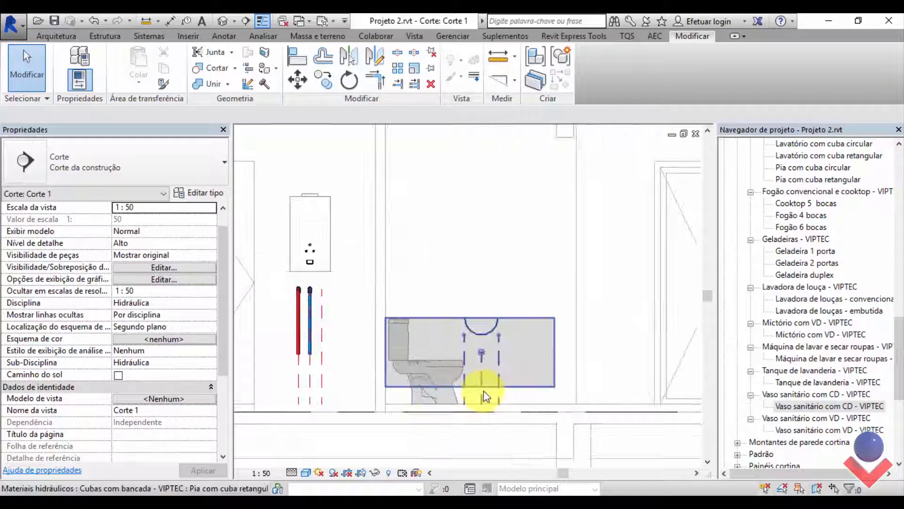
scroll(479, 396, "down", 3)
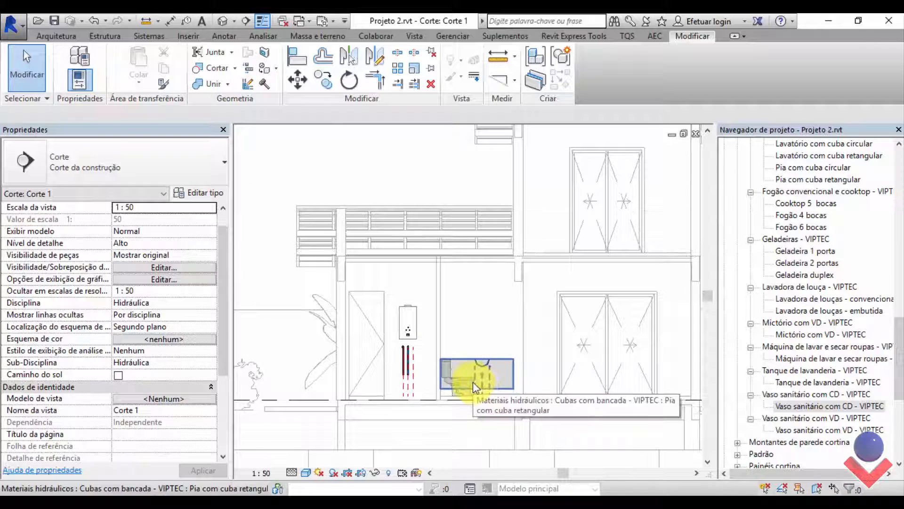
scroll(473, 379, "down", 4)
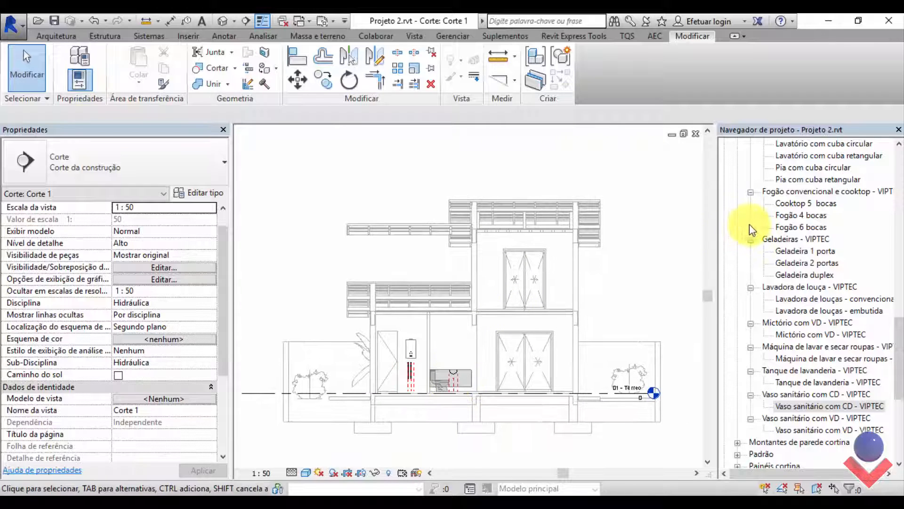
- Reopen the ground-floor plan and move the Corte 2 section line closer to the house's left wall
scroll(752, 230, "up", 3)
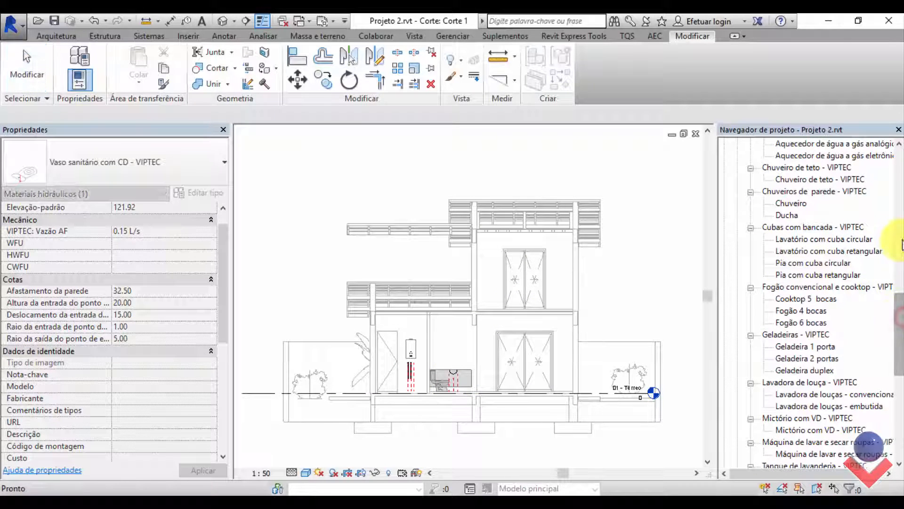
scroll(898, 313, "up", 15)
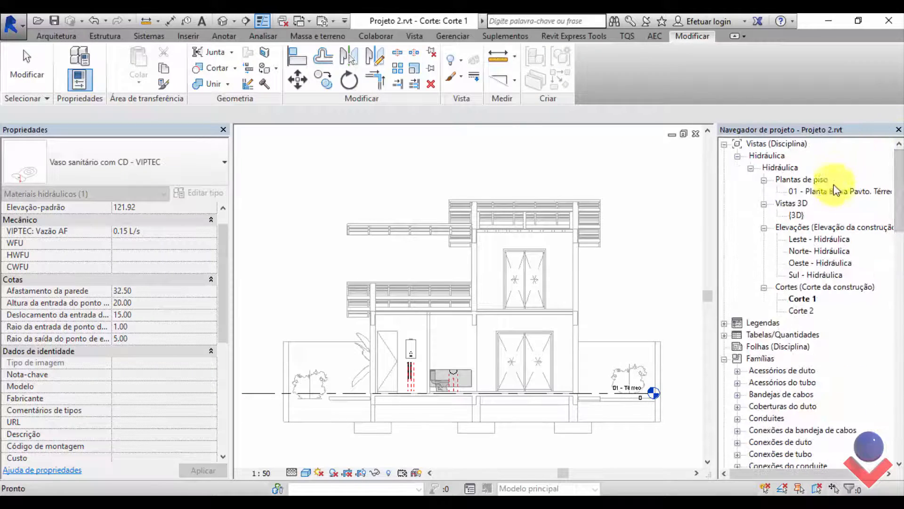
double_click(836, 191)
left_click(331, 299)
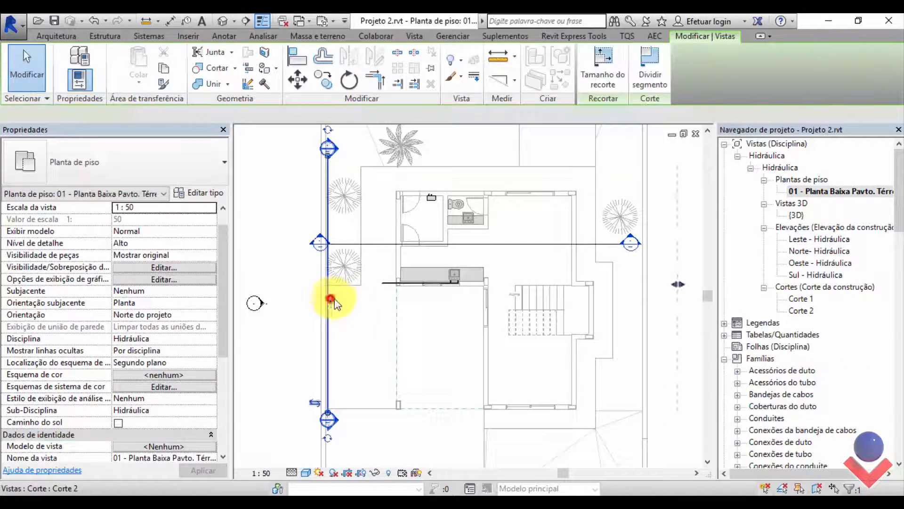
left_click_drag(331, 299, 377, 354)
left_click(426, 444)
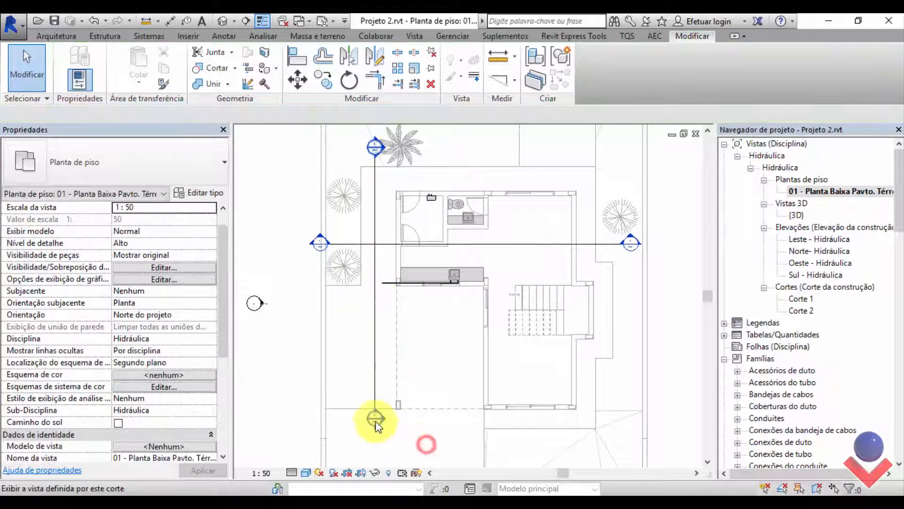
- Open the Corte 2 section view and examine the toilet, both sink countertops and the pipes from the side
double_click(375, 418)
scroll(363, 313, "up", 5)
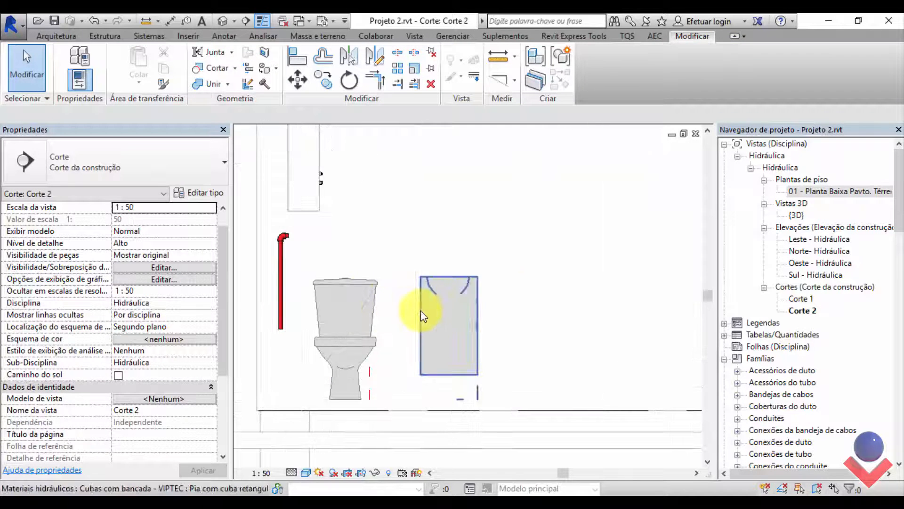
scroll(515, 285, "down", 3)
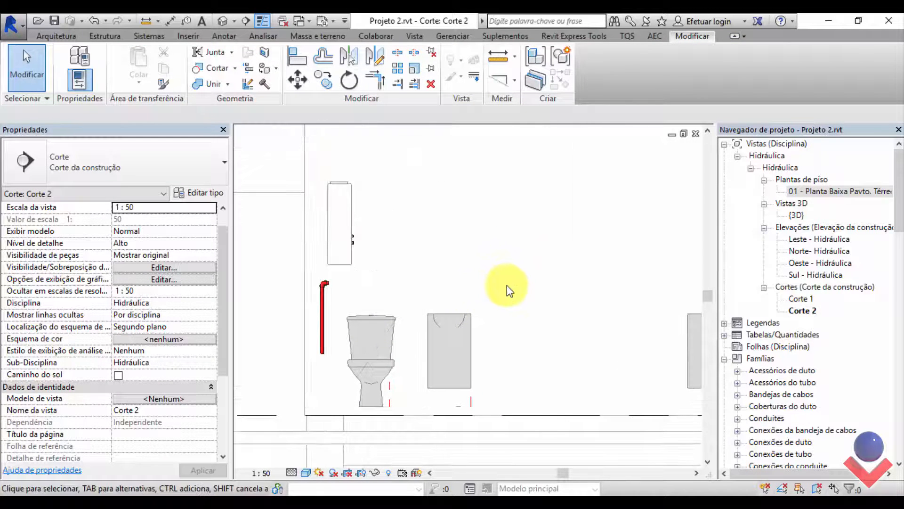
scroll(513, 285, "down", 1)
middle_click_drag(523, 276, 456, 283)
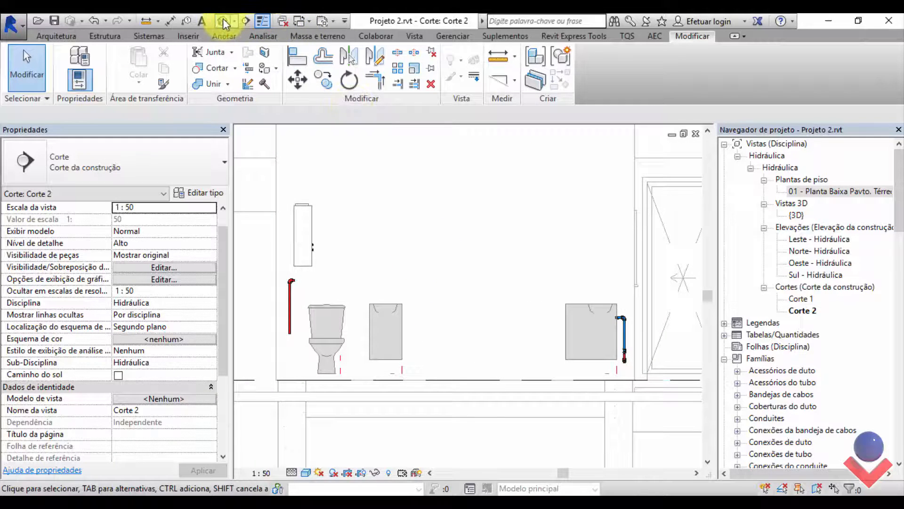
- Examine the fixtures and pipes in the default 3D view and return to the ground-floor plan
left_click(224, 24)
scroll(500, 302, "down", 2)
middle_click_drag(539, 303, 481, 240)
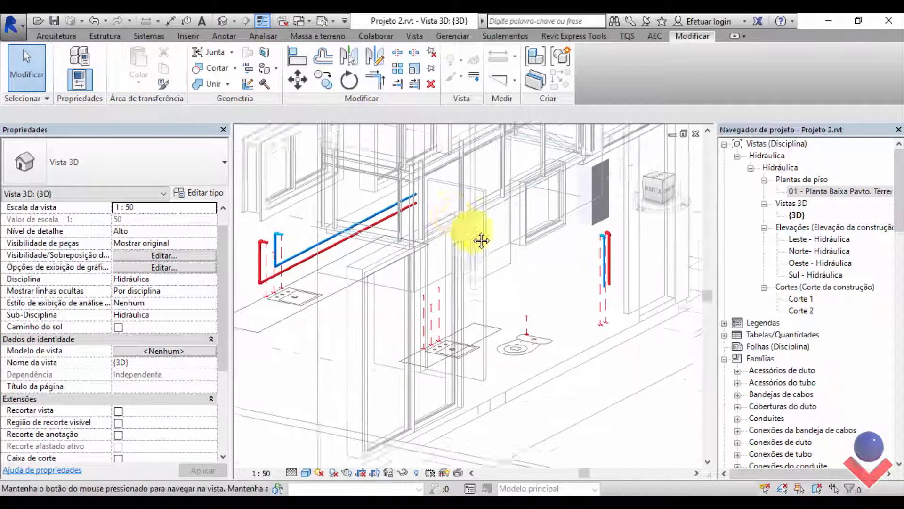
scroll(535, 339, "up", 1)
middle_click_drag(542, 342, 513, 364)
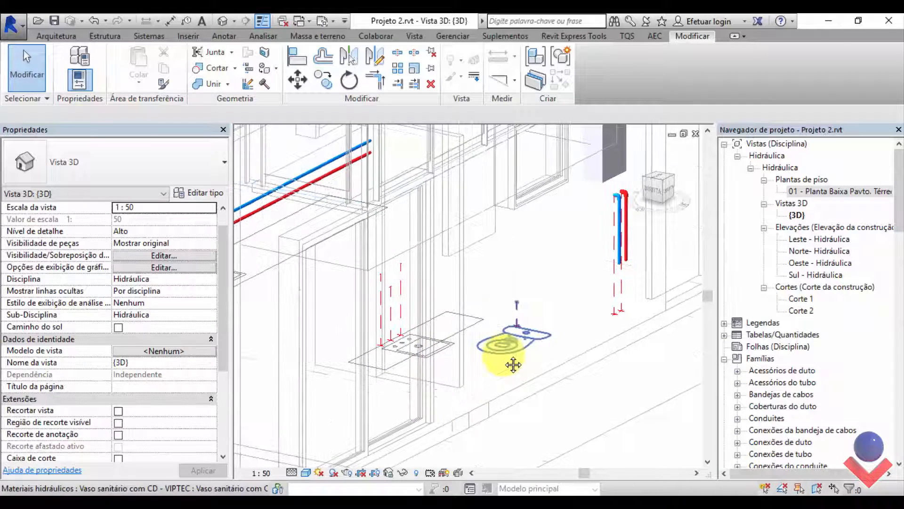
scroll(514, 364, "down", 2)
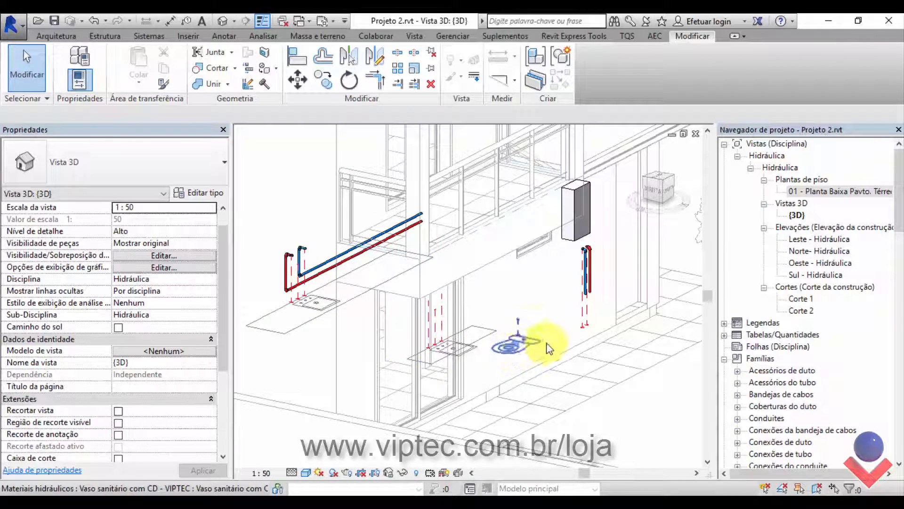
middle_click_drag(549, 349, 571, 359)
left_click(808, 191)
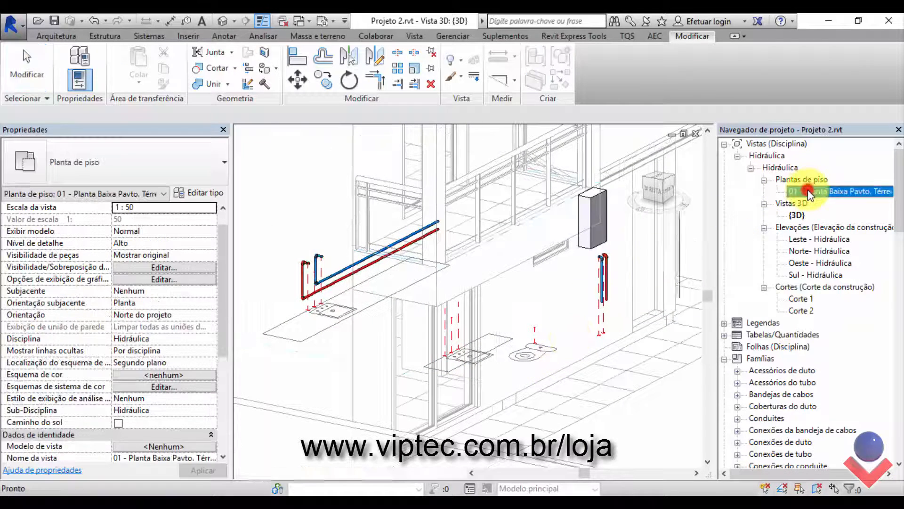
double_click(807, 191)
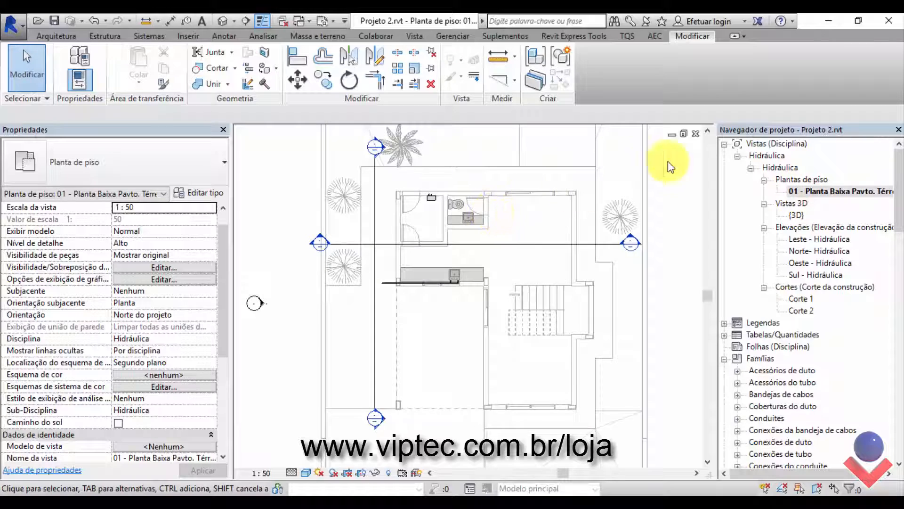